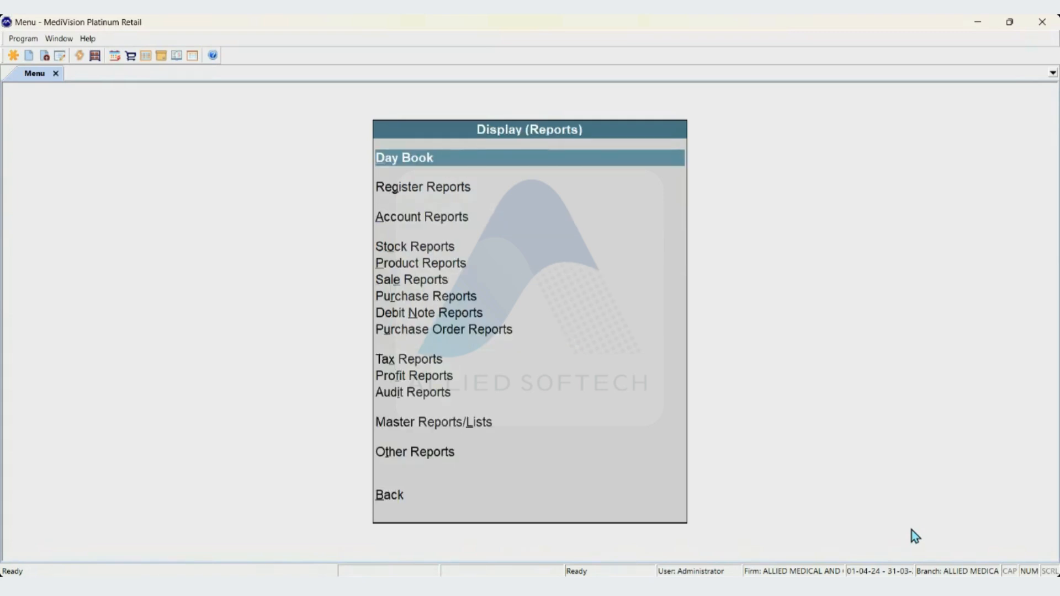
Open the Product-wise Stock report from the Stock Reports group
key(Down)
key(Down)
key(Down)
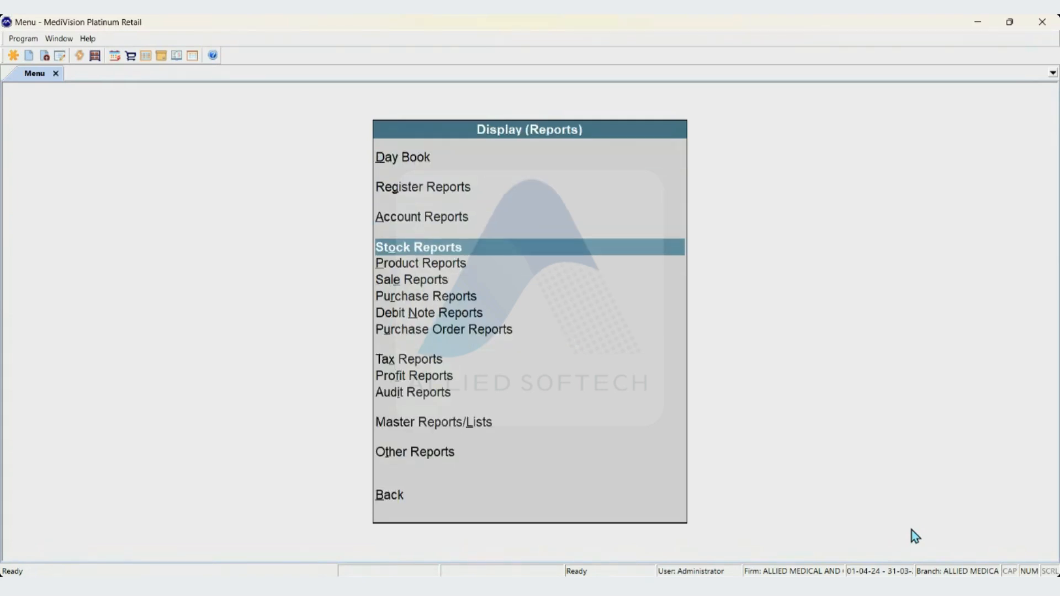
key(Return)
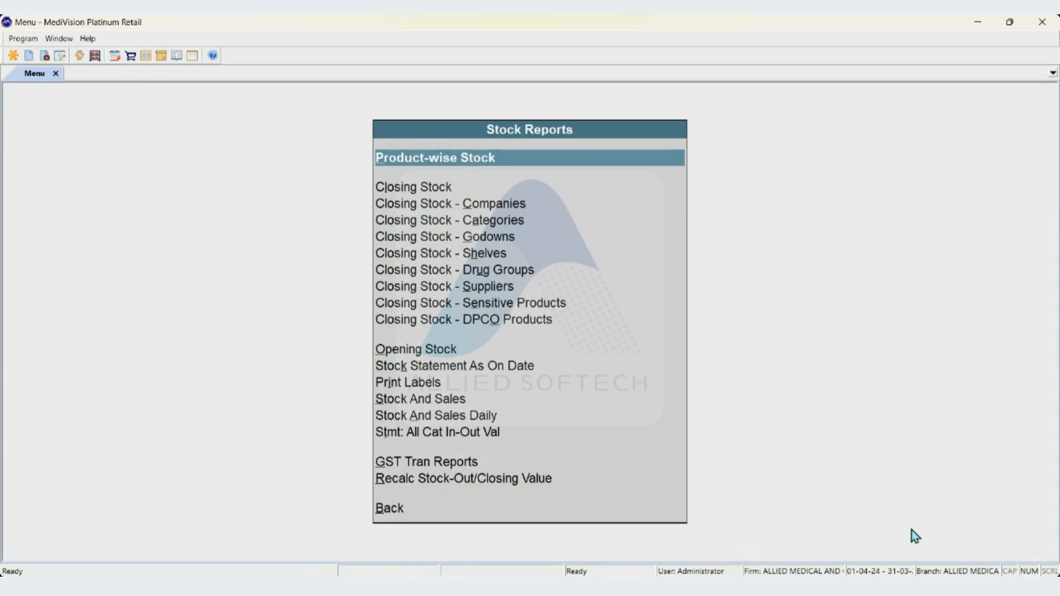
key(Return)
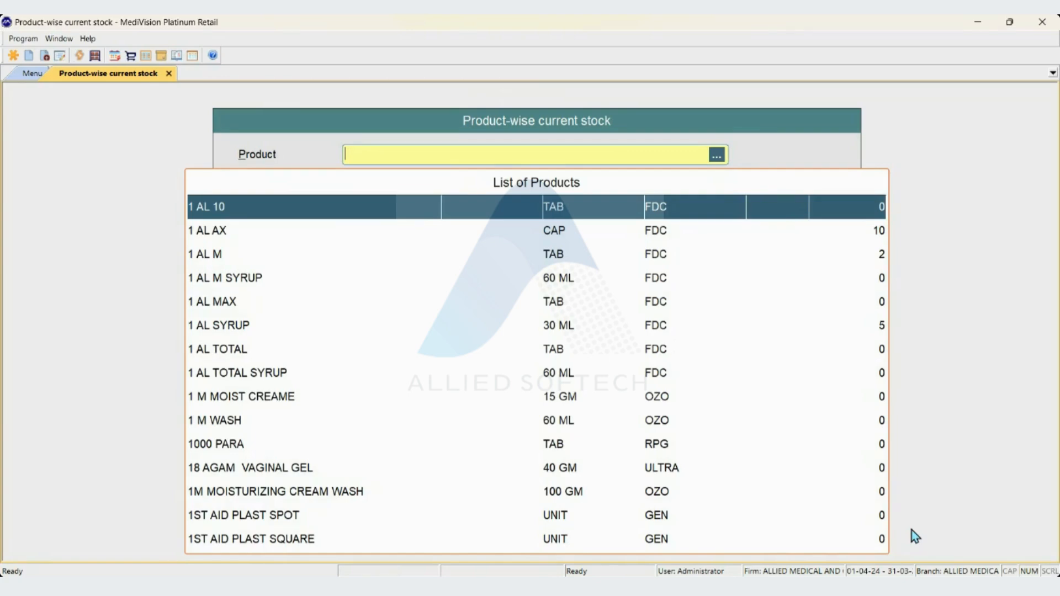
Search the products for "zifi 200" and generate the batch-wise stock report for ZIFI 200 DT
text(zi)
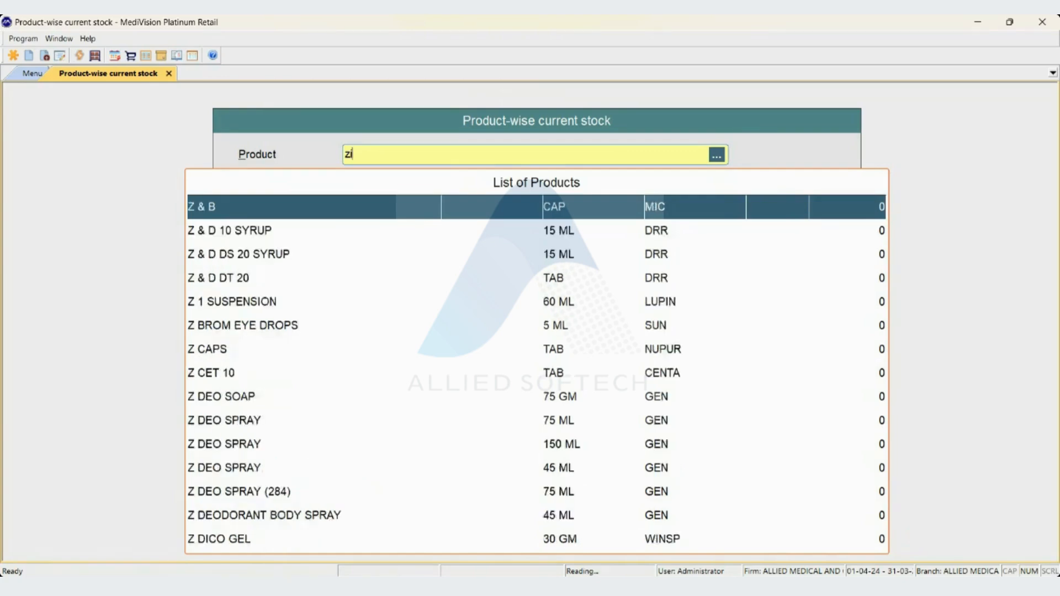
text(fi 200)
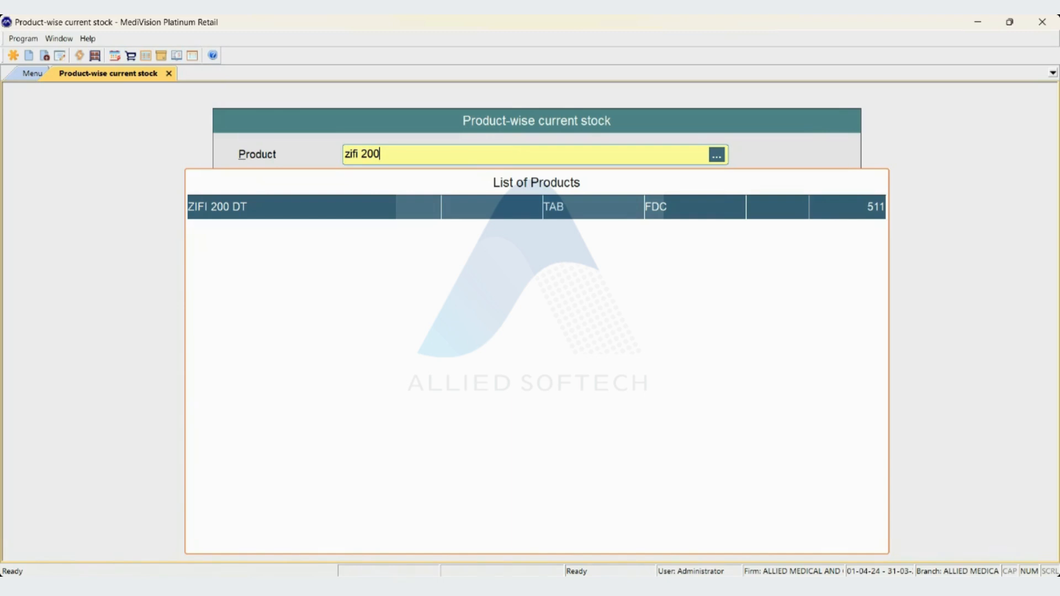
key(Return)
key(Return)
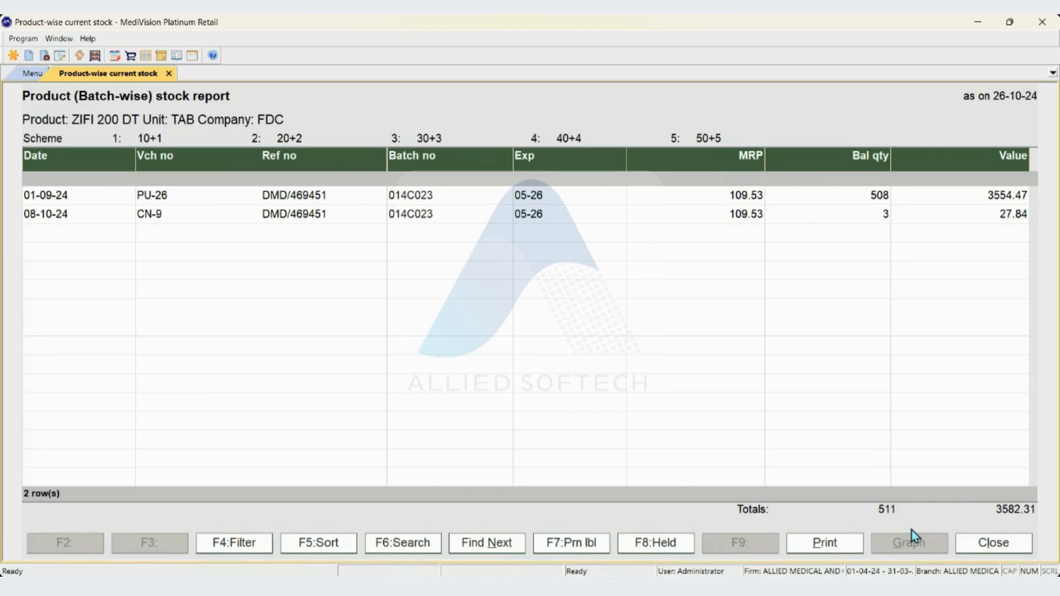
Open the batch-wise transactions of the PU-26 stock entry dated 01-09-24
key(Down)
key(Down)
key(Up)
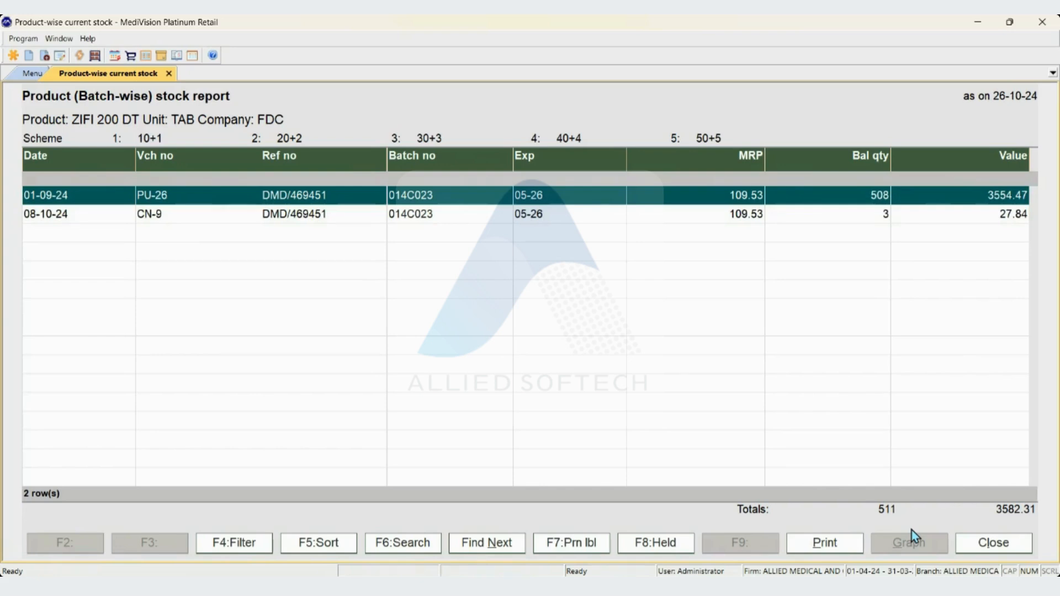
key(Down)
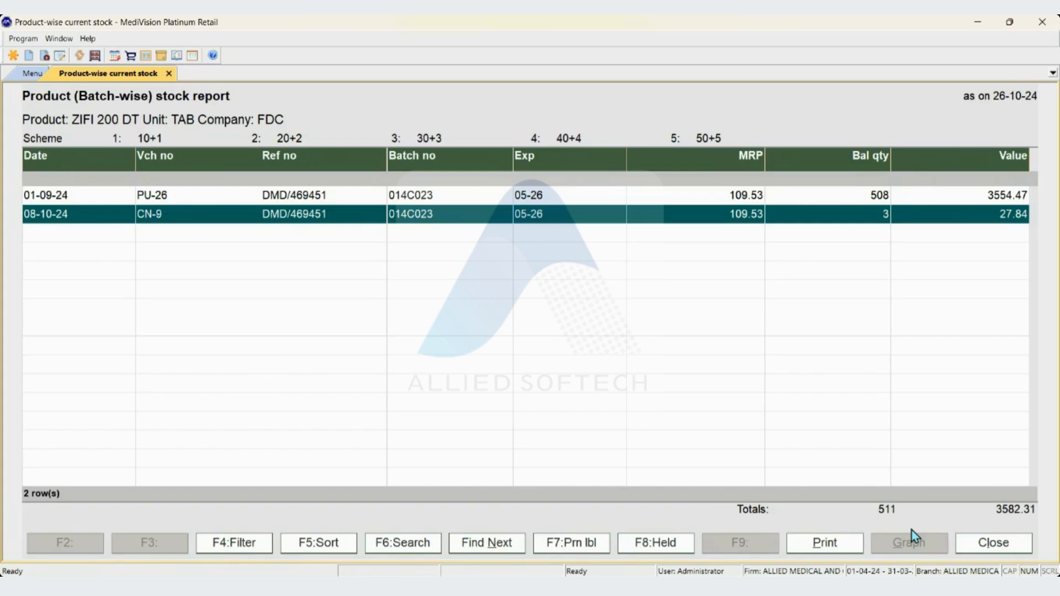
key(Up)
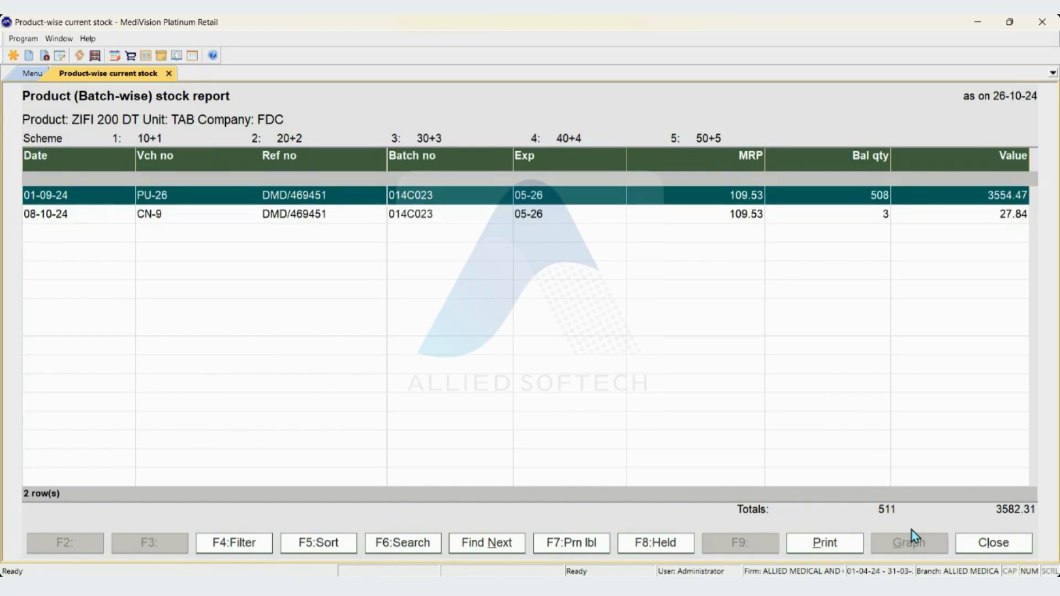
key(Return)
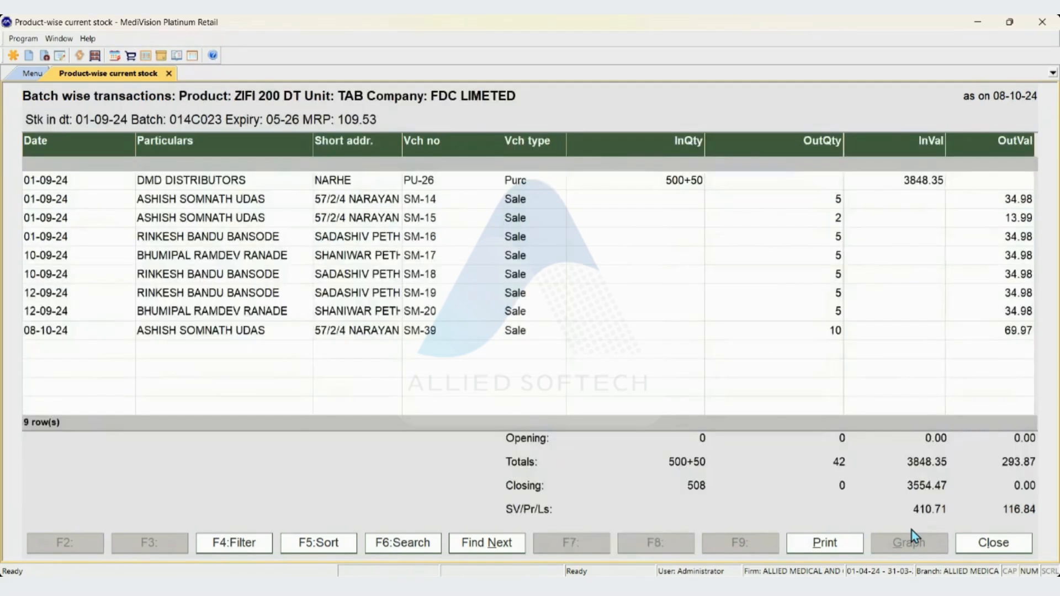
Examine the batch's purchase and sale transactions with their quantities and values, and return to the batch-wise stock report
key(Down)
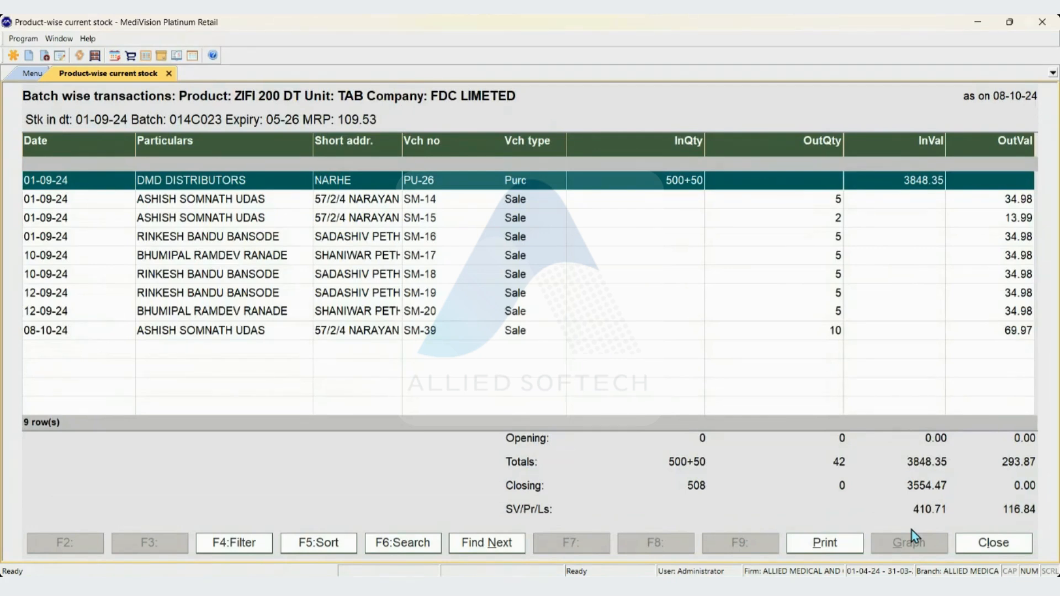
key(alt+a)
key(Down)
key(Down)
key(Down)
key(Down)
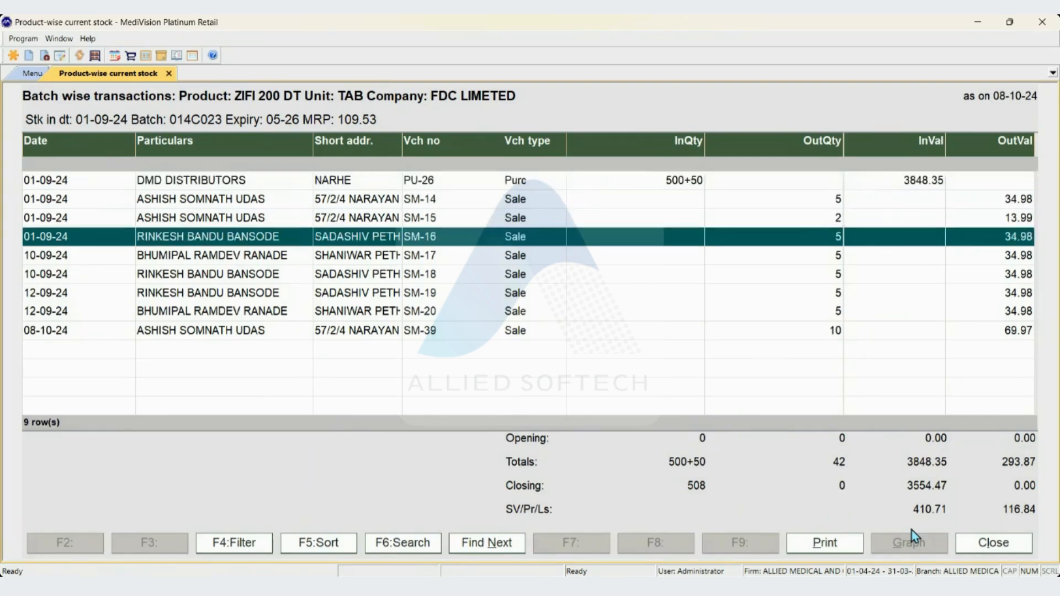
key(Down)
key(Down)
key(Down)
key(Down)
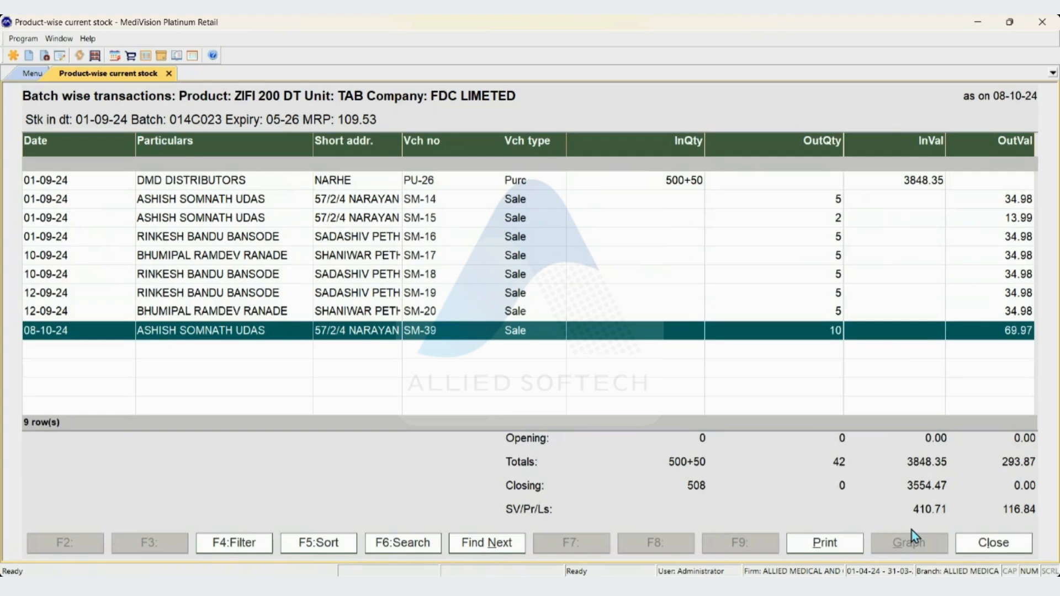
key(Up)
key(Up)
key(Up)
key(Up)
key(Up)
key(Up)
key(Up)
key(Up)
key(Down)
key(Down)
key(Down)
key(Down)
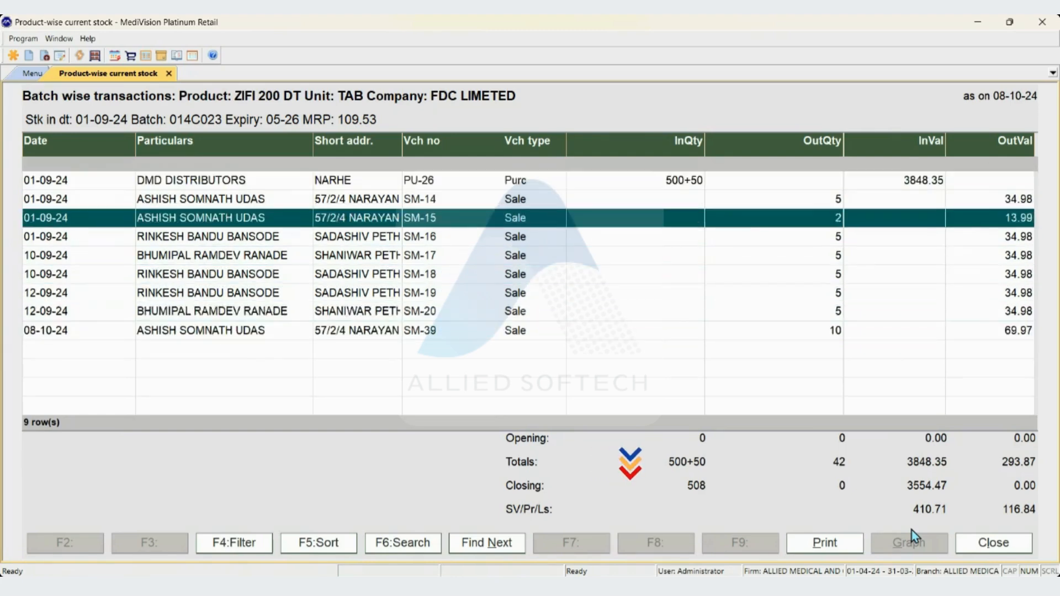
key(Down)
key(Down)
key(Down)
key(Down)
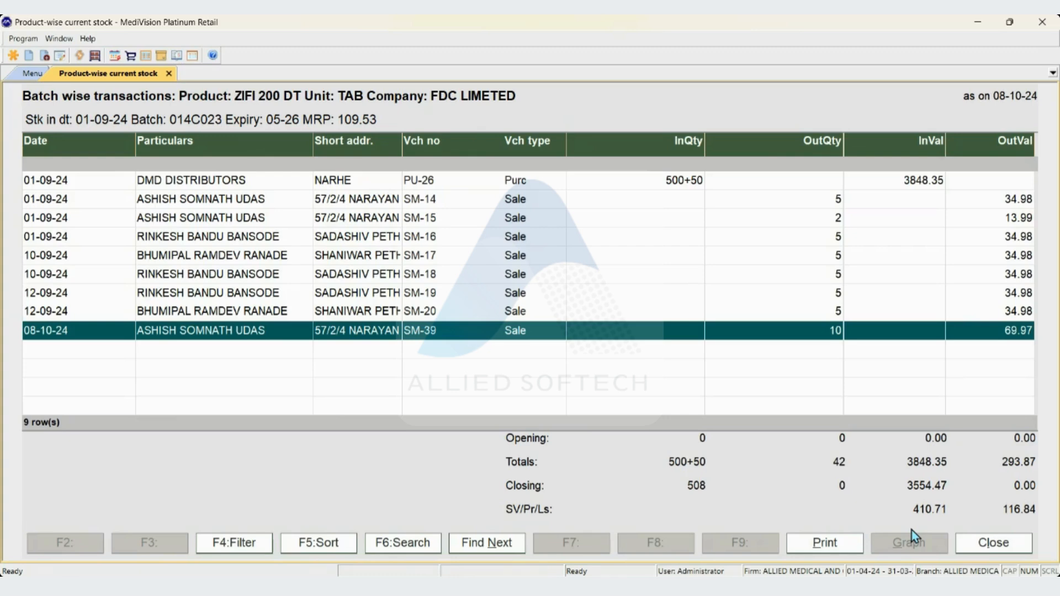
key(F12)
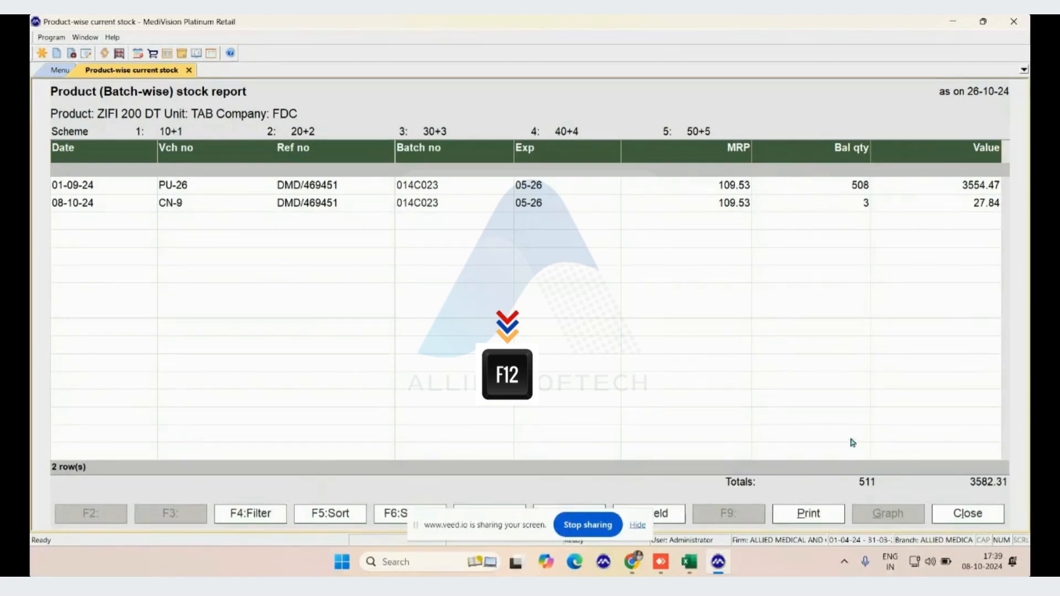
Hide the screen-sharing notice and select the PU-26 stock entry dated 01-09-24 in the report
key(Down)
key(Down)
key(Up)
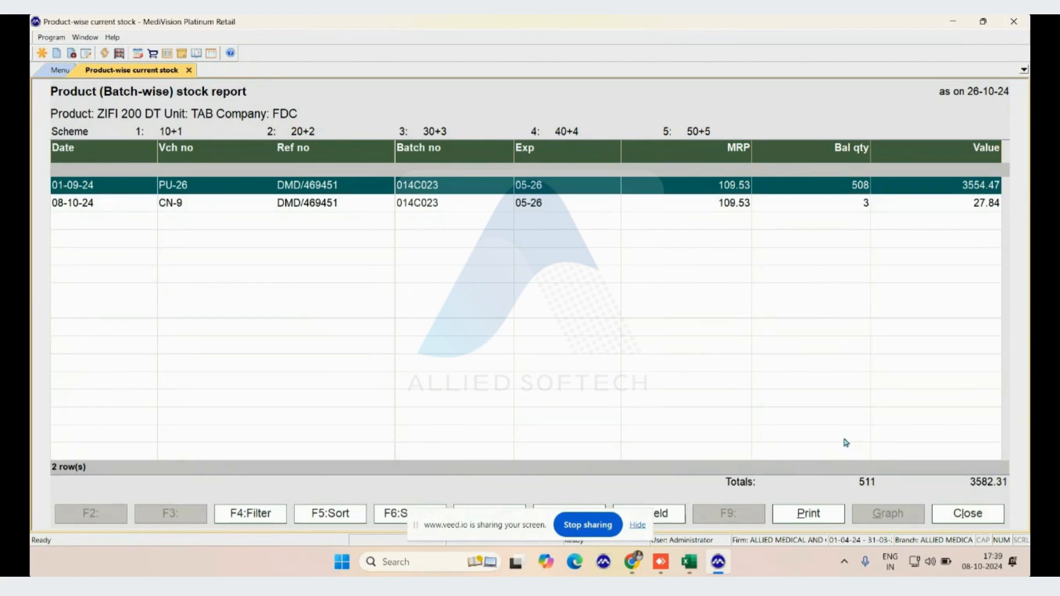
click(638, 525)
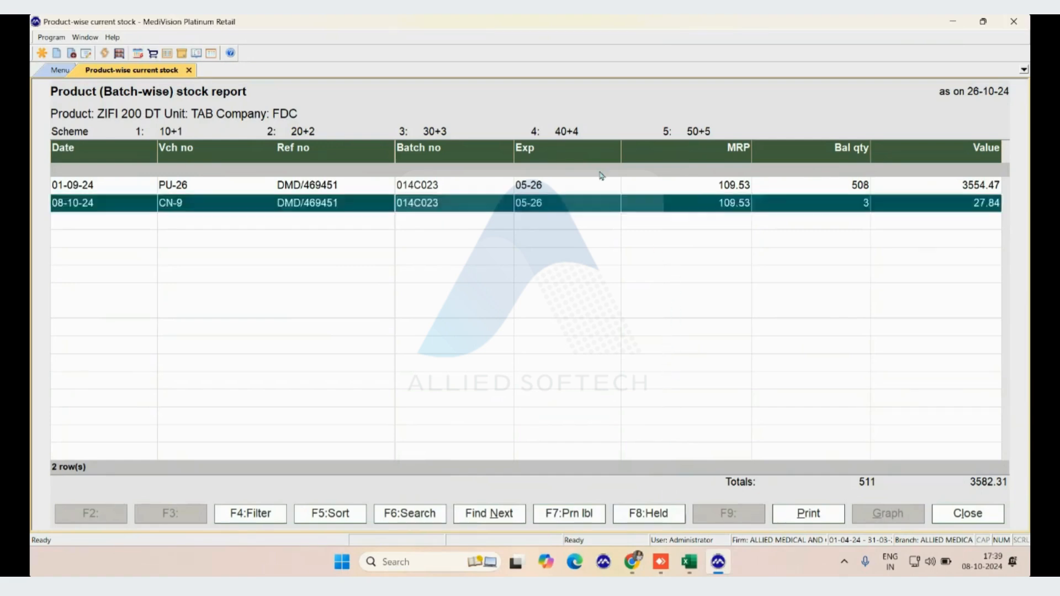
click(549, 185)
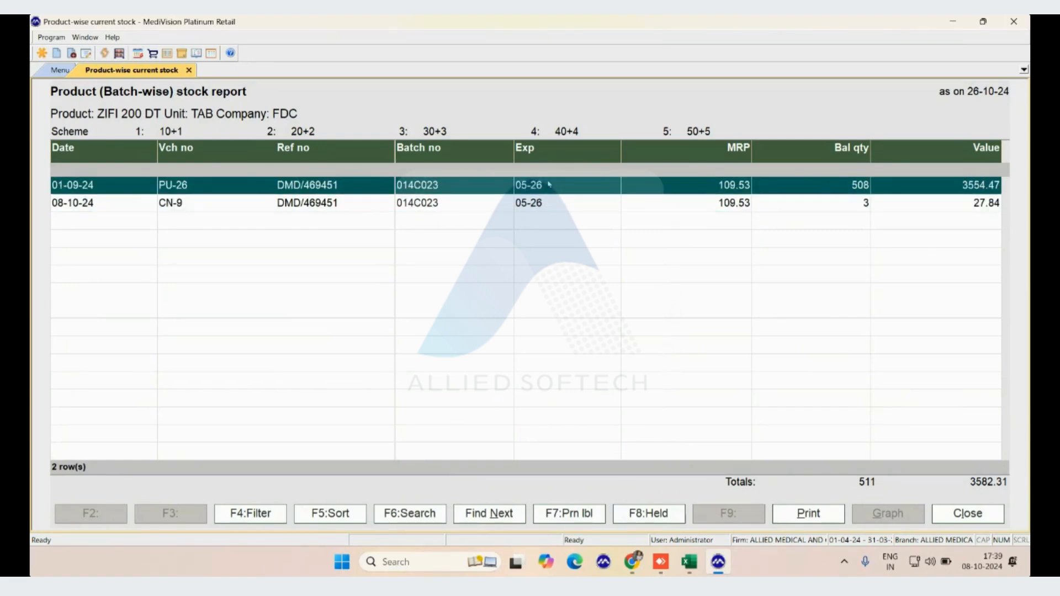
key(F7)
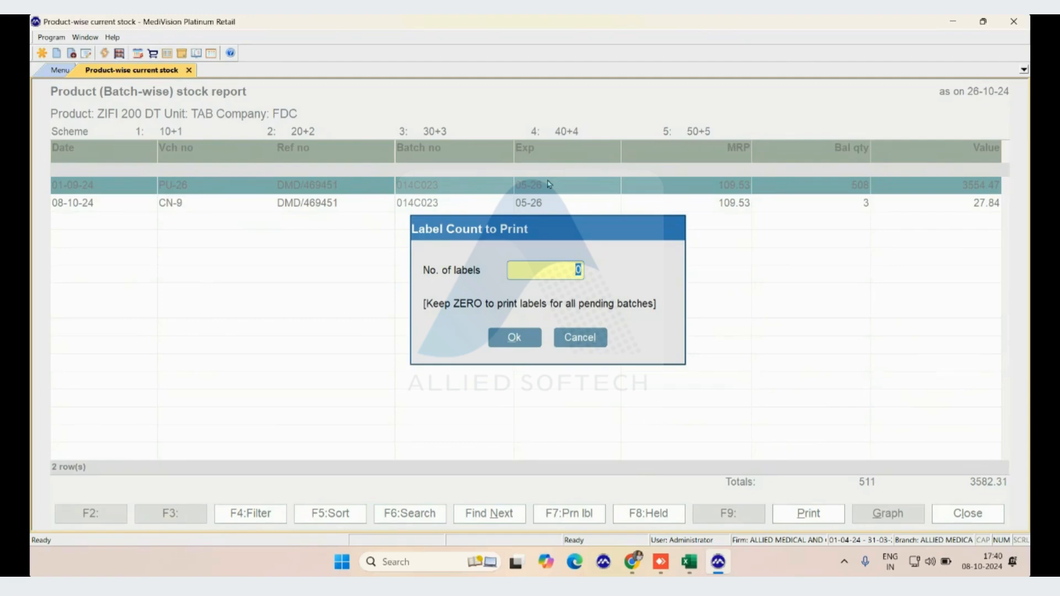
key(Escape)
key(Down)
key(Up)
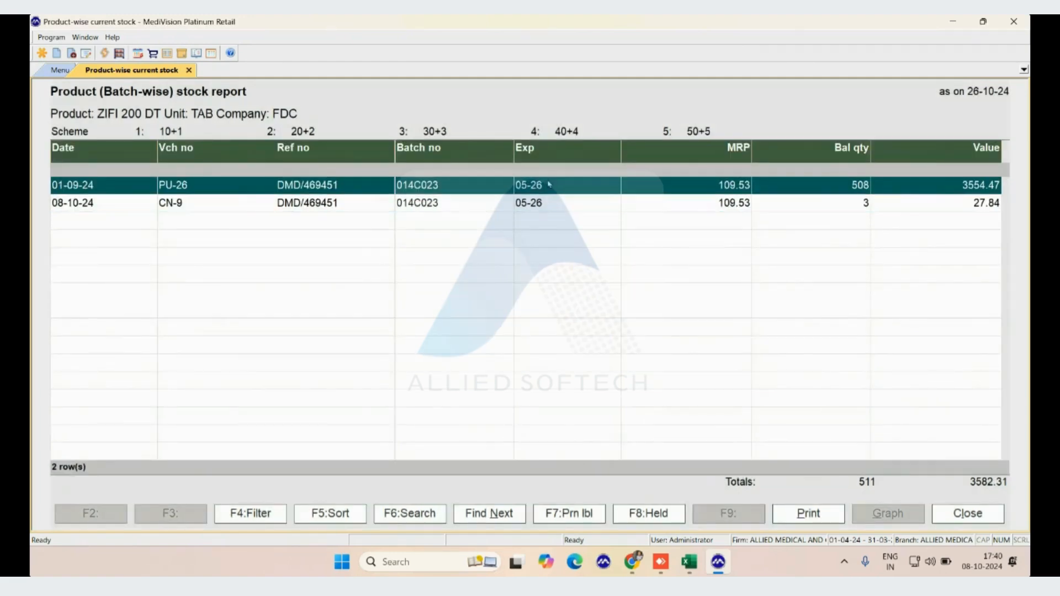
Request printing of 50 labels for the PU-26 stock entry and decline the print confirmation
key(F7)
text(50)
key(BackSpace)
key(BackSpace)
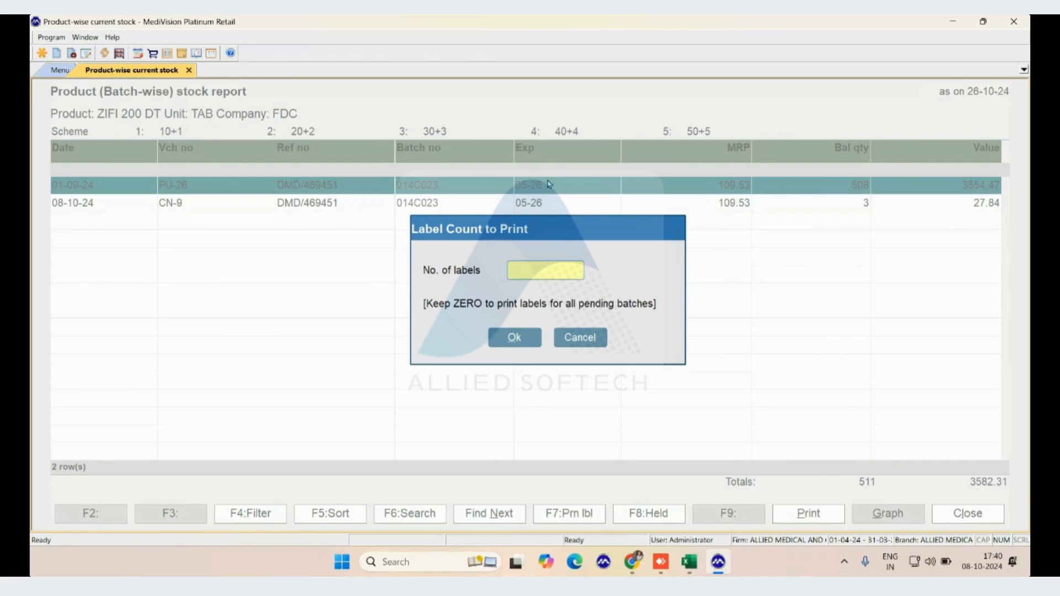
text(50)
key(Tab)
key(Return)
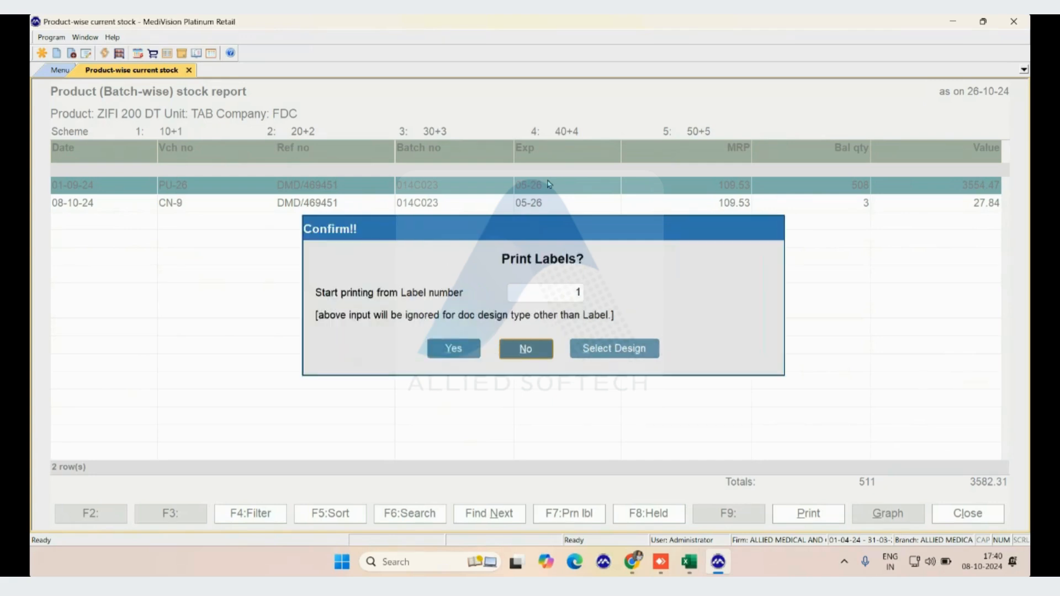
key(Left)
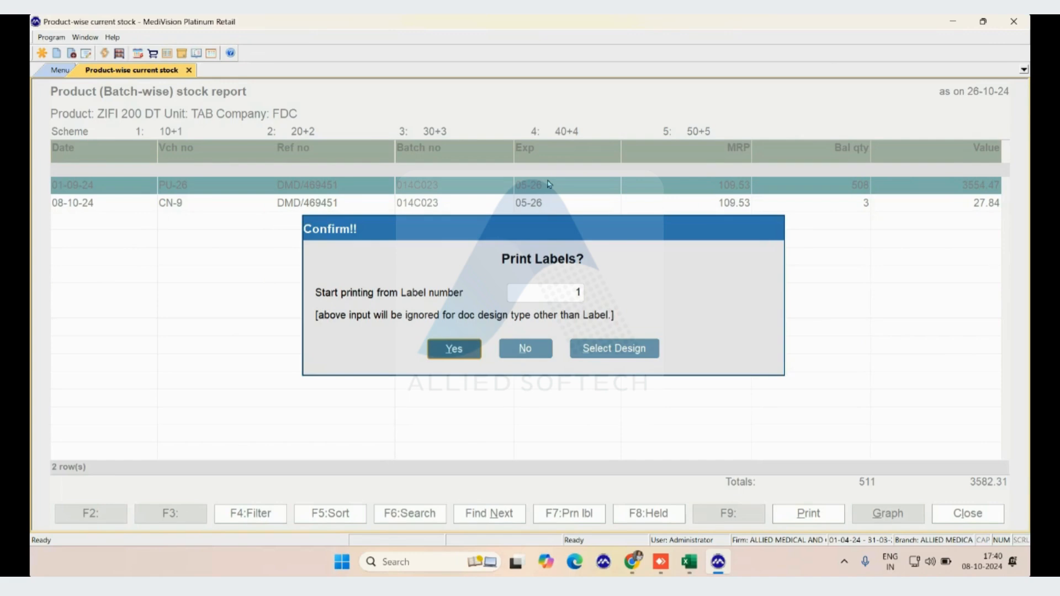
key(Right)
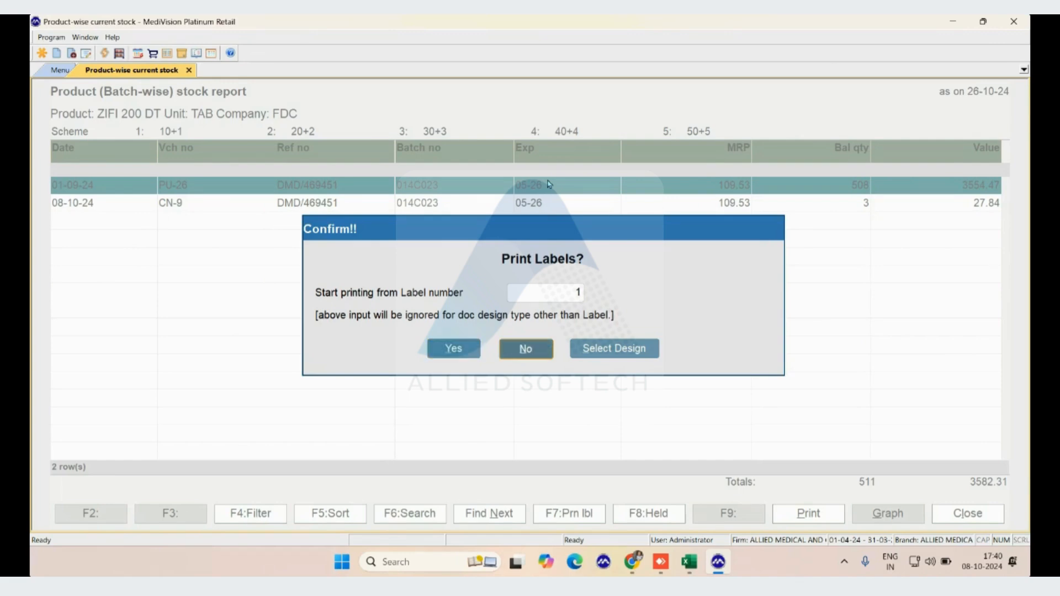
key(Return)
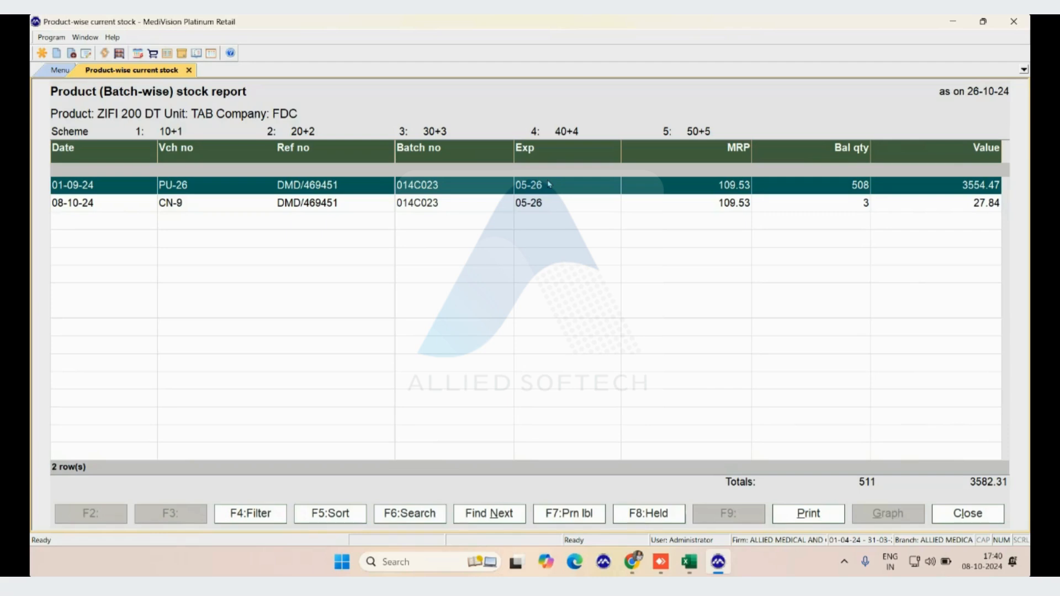
Start printing the stock report and choose PDF as the method of reporting in its printing options
key(alt+p)
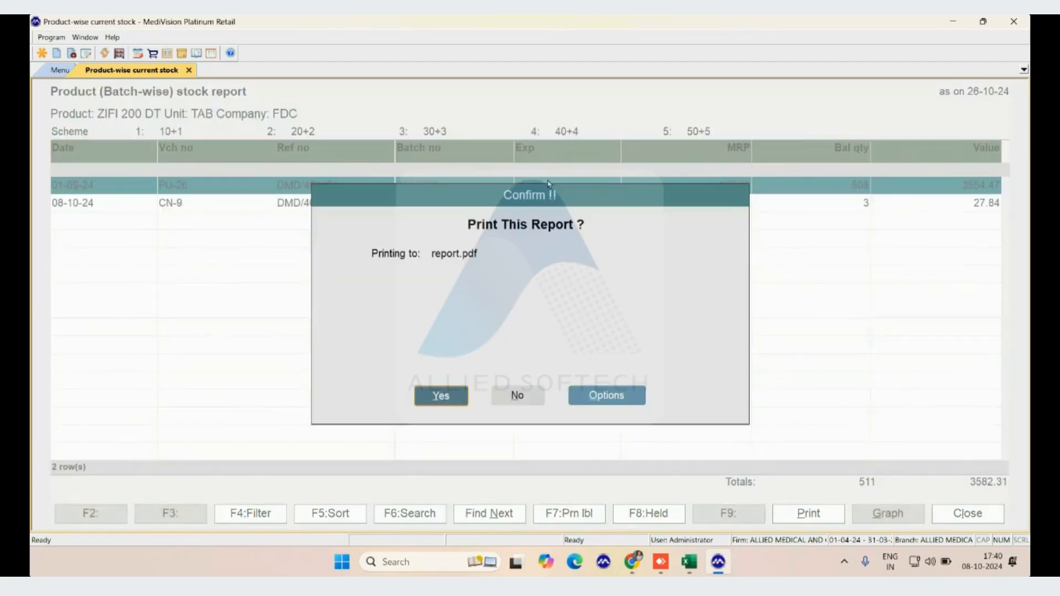
key(Right)
key(Right)
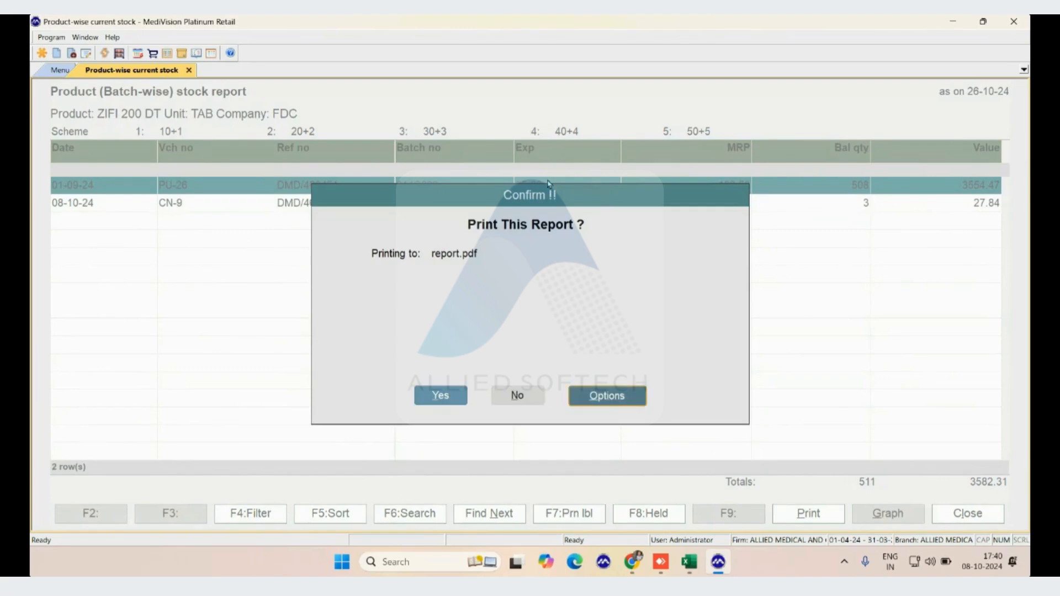
key(Return)
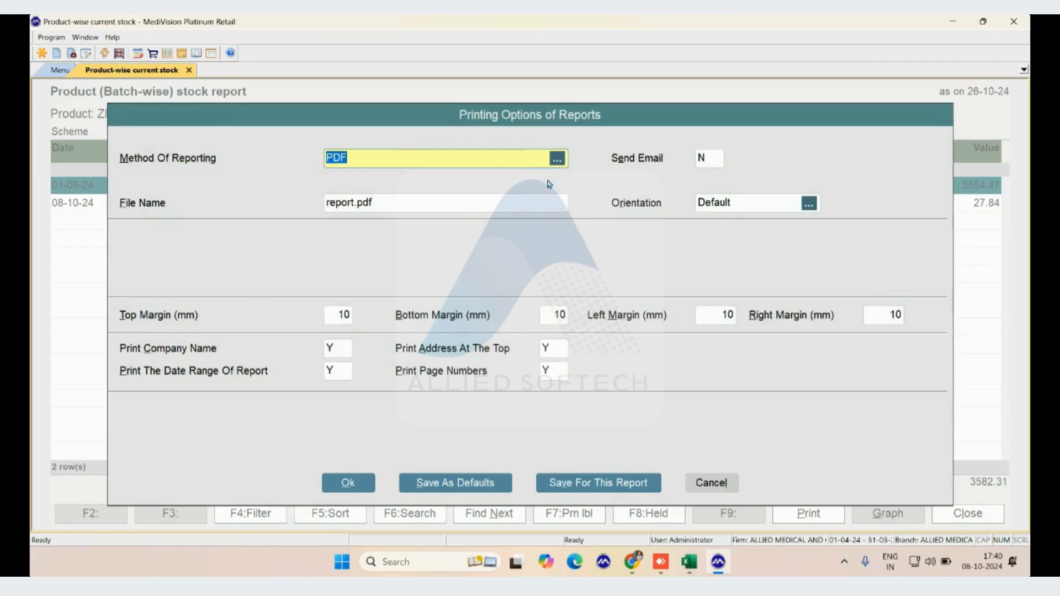
key(BackSpace)
key(Down)
key(Down)
key(Down)
key(Down)
key(Down)
key(Down)
key(Down)
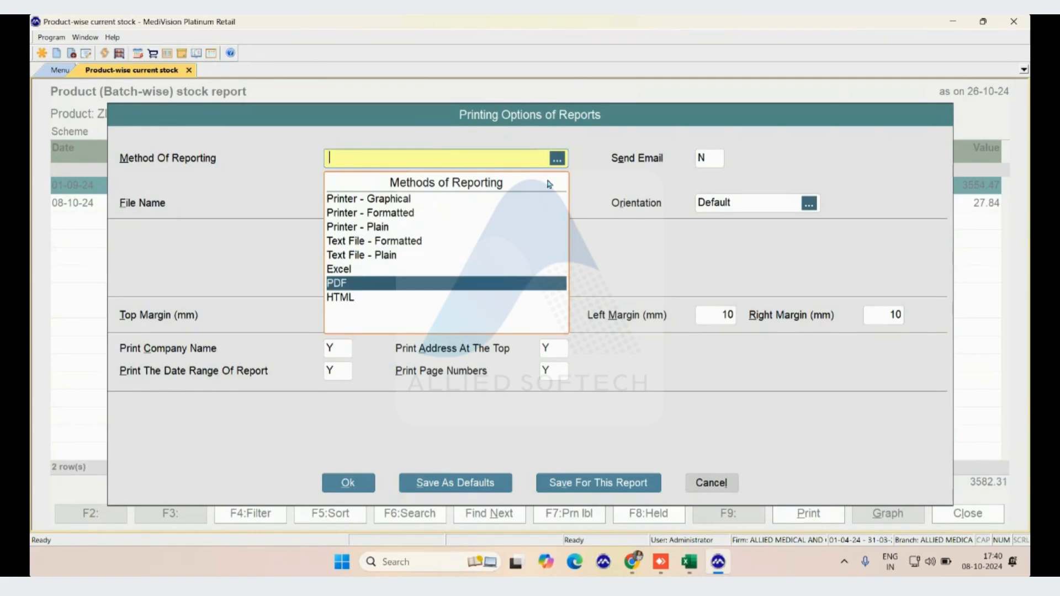
key(Return)
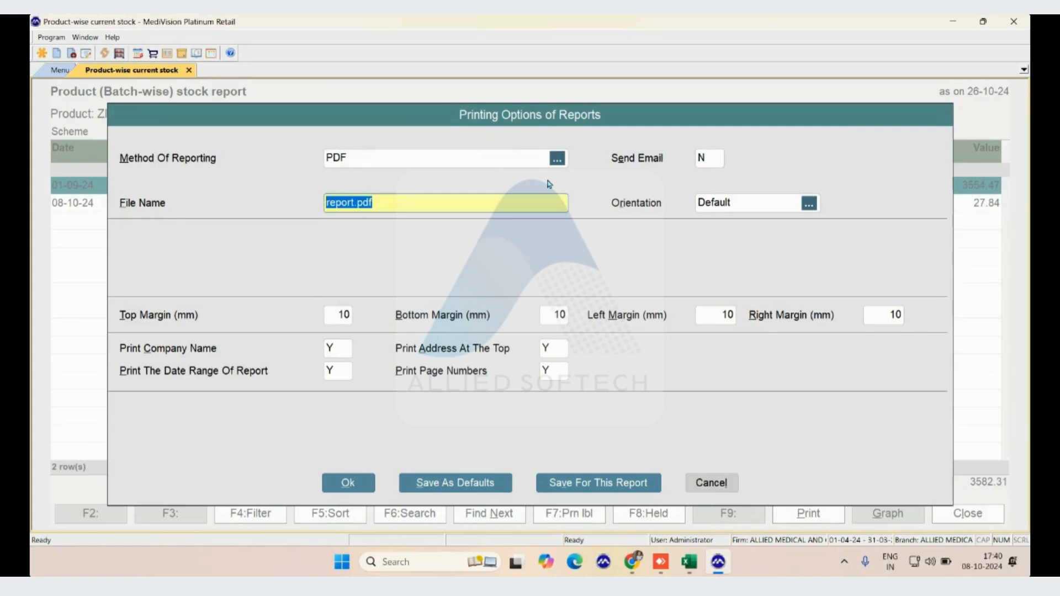
Accept the printing options and print the batch-wise stock report to report.pdf
key(Return)
key(Return)
key(Return)
key(alt+o)
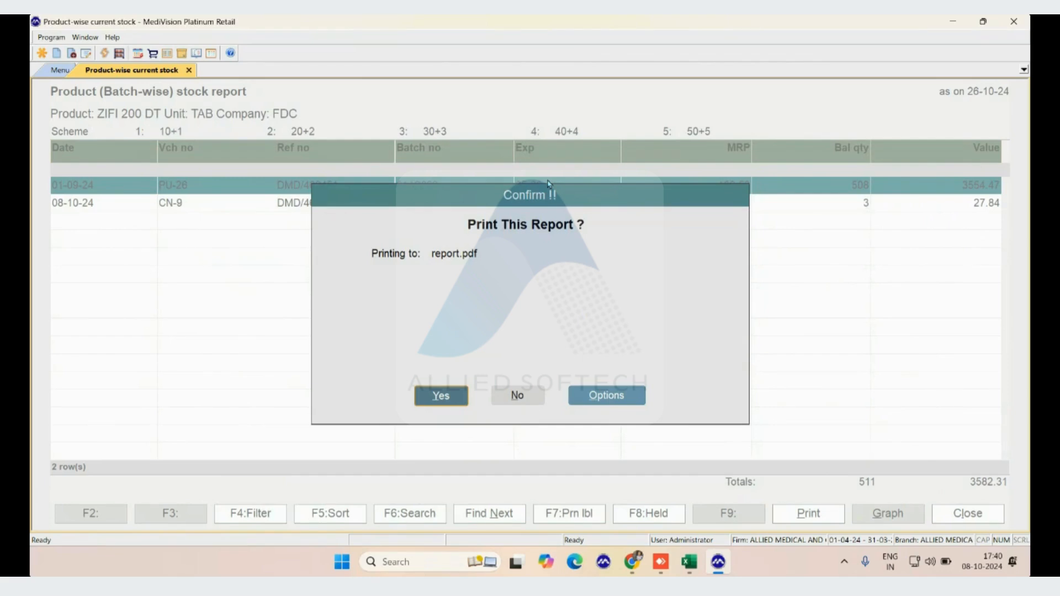
key(Return)
key(Return)
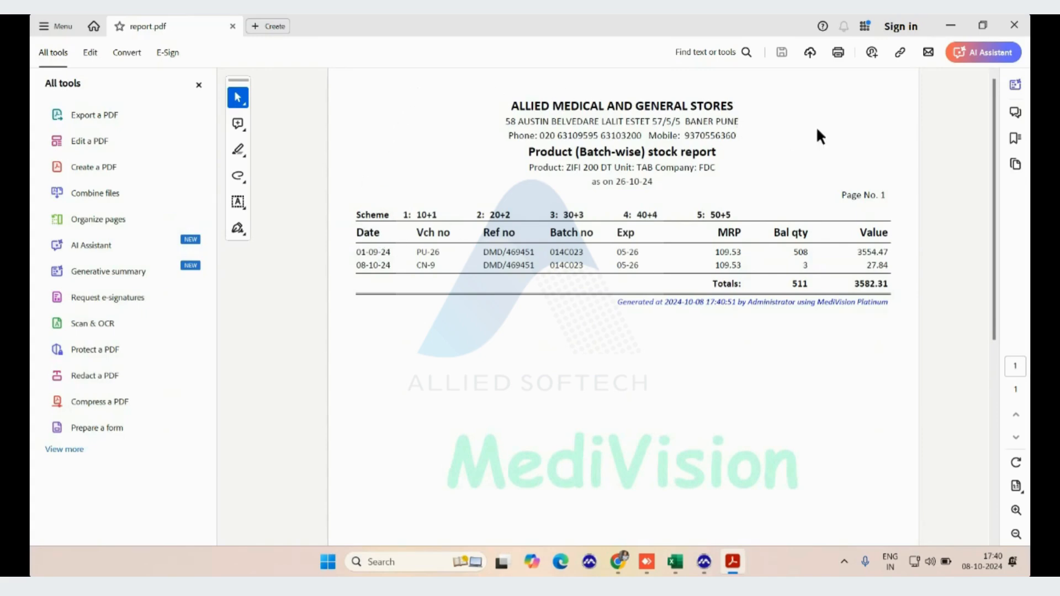
Close the generated PDF and select the CN-9 stock entry dated 08-10-24 in the report
click(1013, 25)
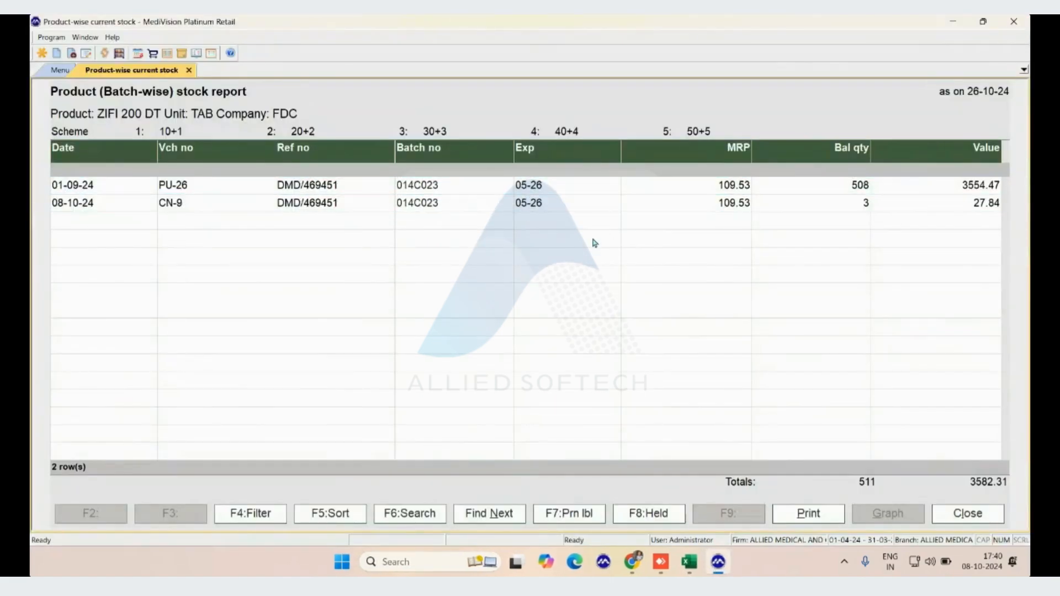
click(632, 209)
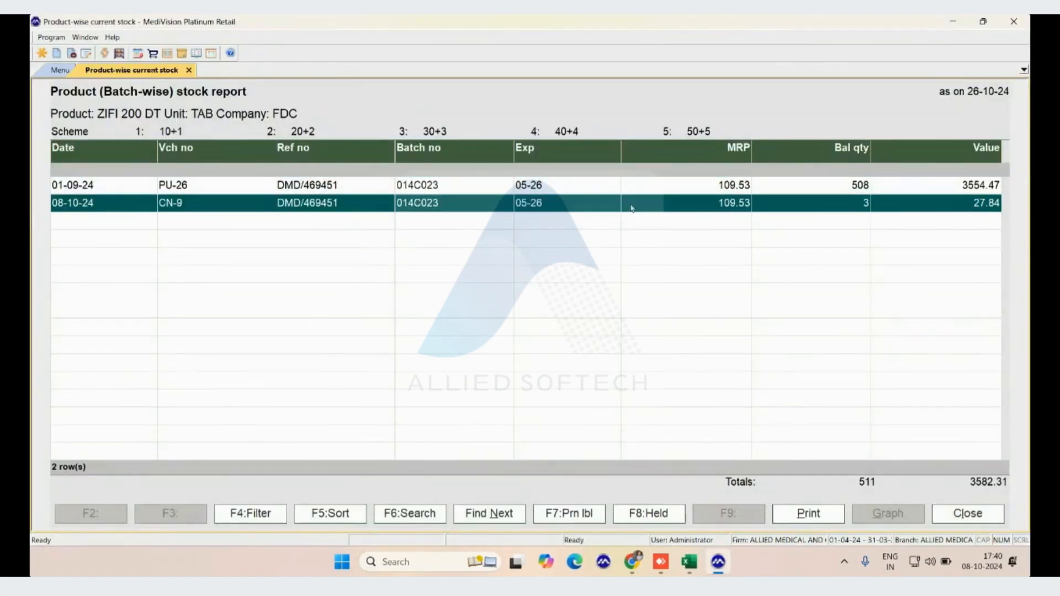
Open the printing options for the batch-wise stock report, keep report.pdf as the file name and set Send Email to Y
key(alt+p)
key(Right)
key(Right)
key(Return)
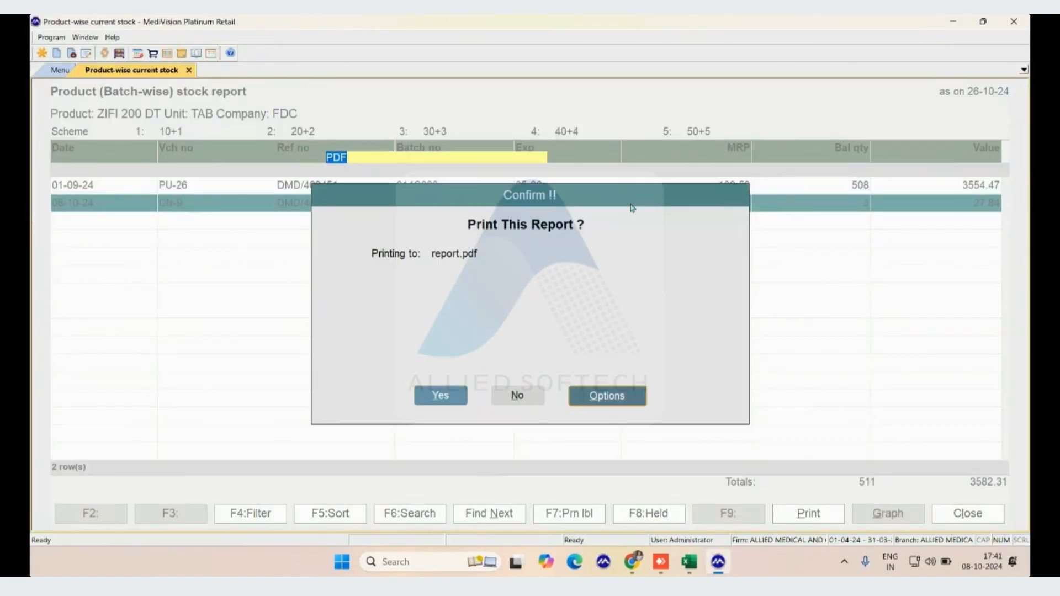
key(Return)
key(Return)
text(Y)
key(Return)
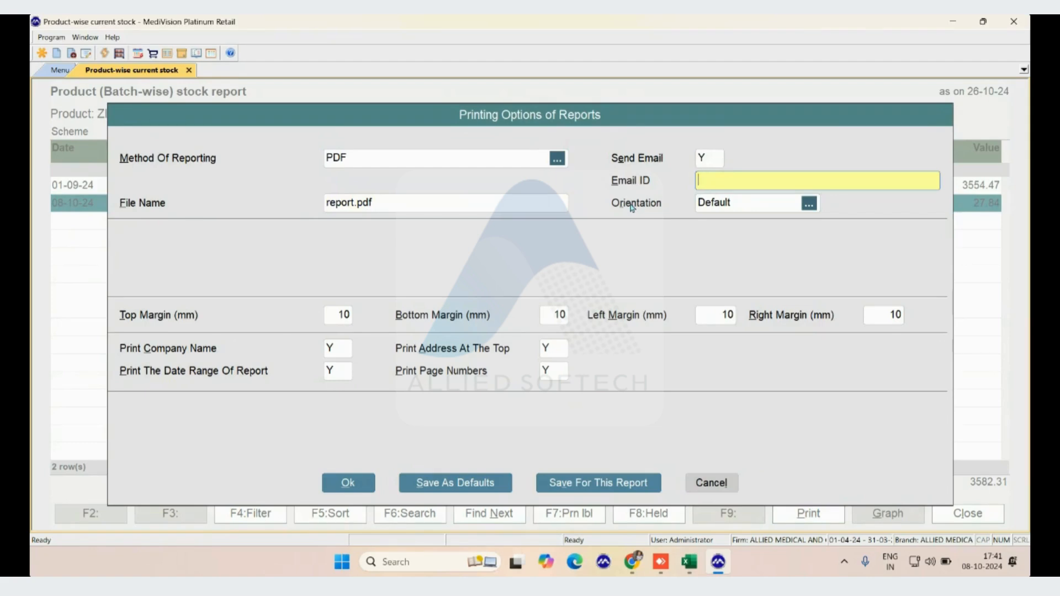
Enter the recipient's e-mail address, keep the default orientation, and confirm printing and mailing the report
key(Return)
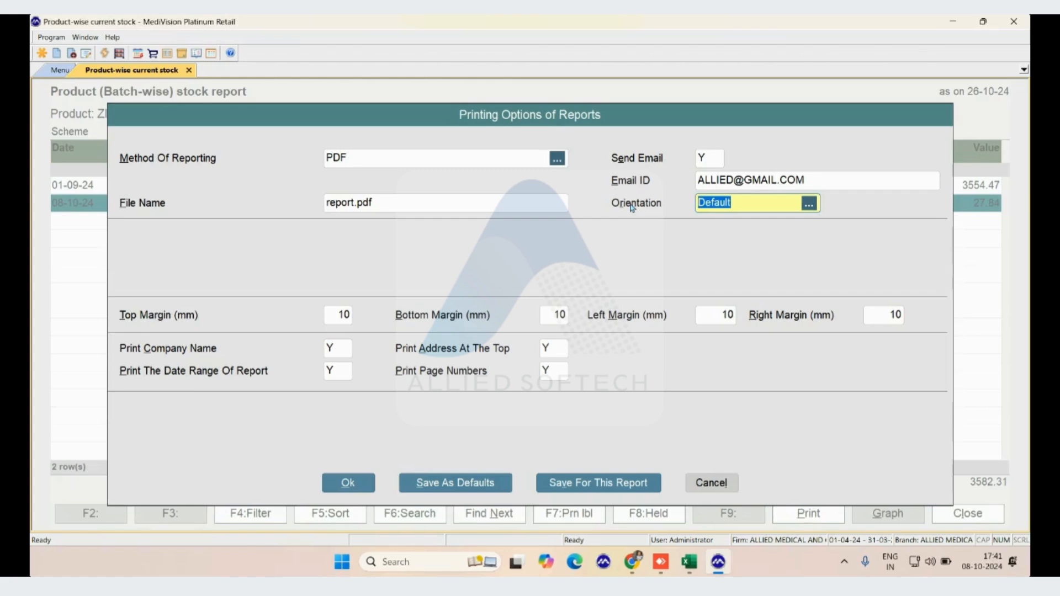
key(Return)
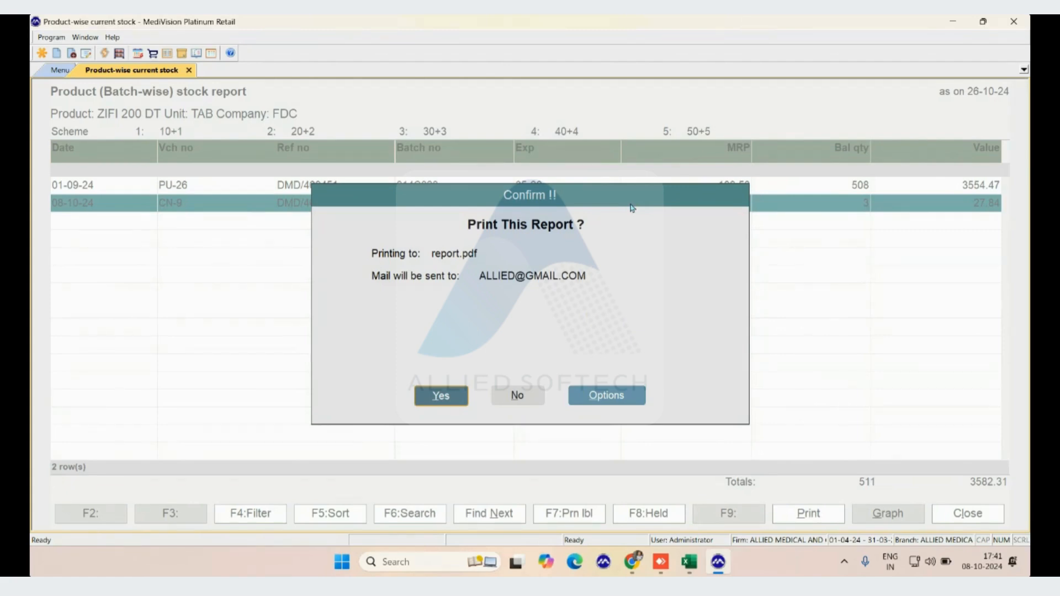
key(Return)
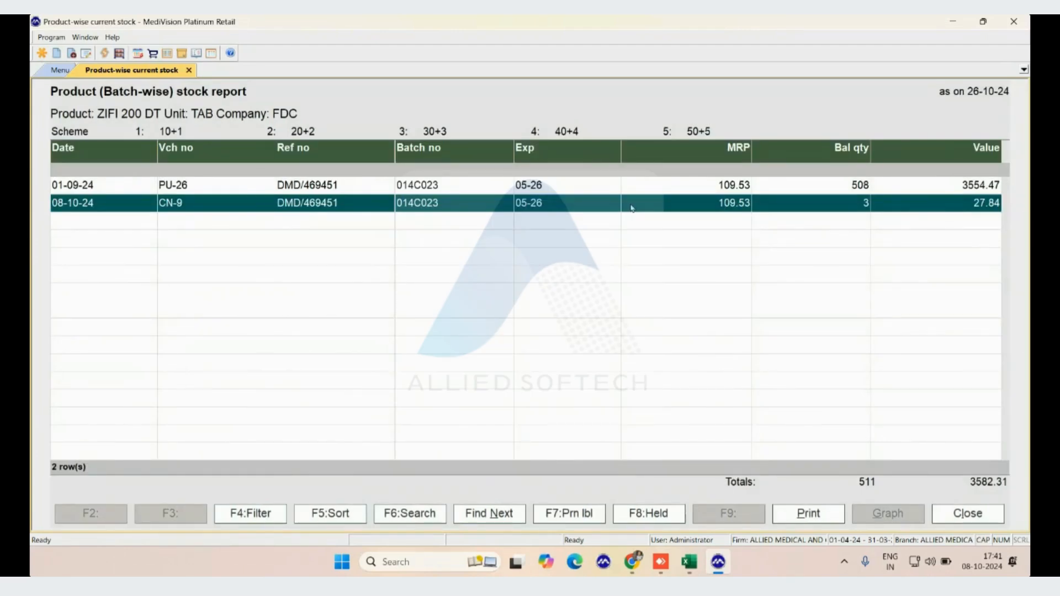
Close the batch-wise stock report and open the Closing Stock report from the stock reports
key(Escape)
key(Escape)
key(Escape)
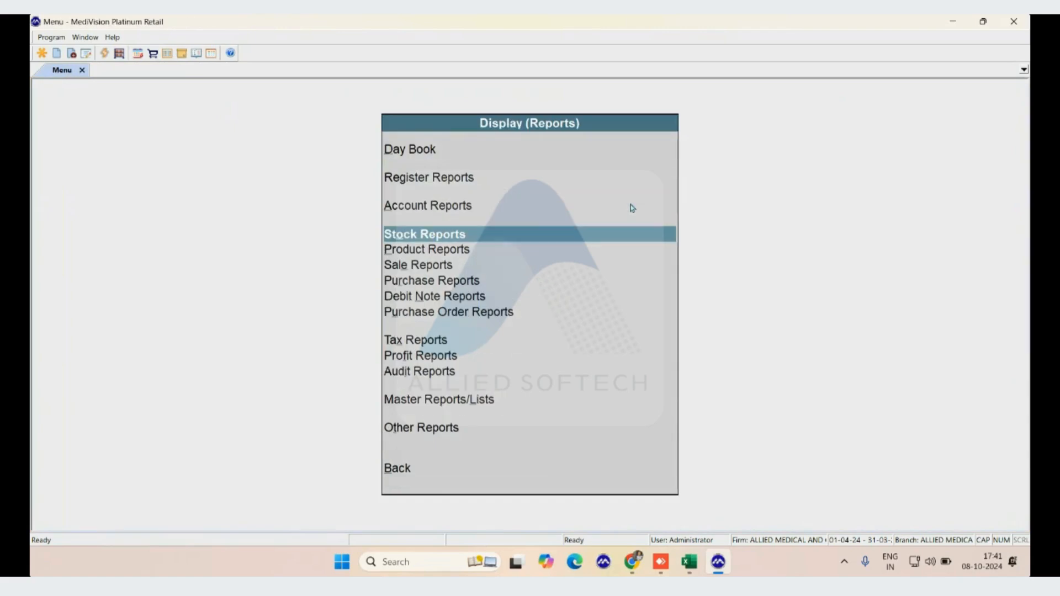
key(Return)
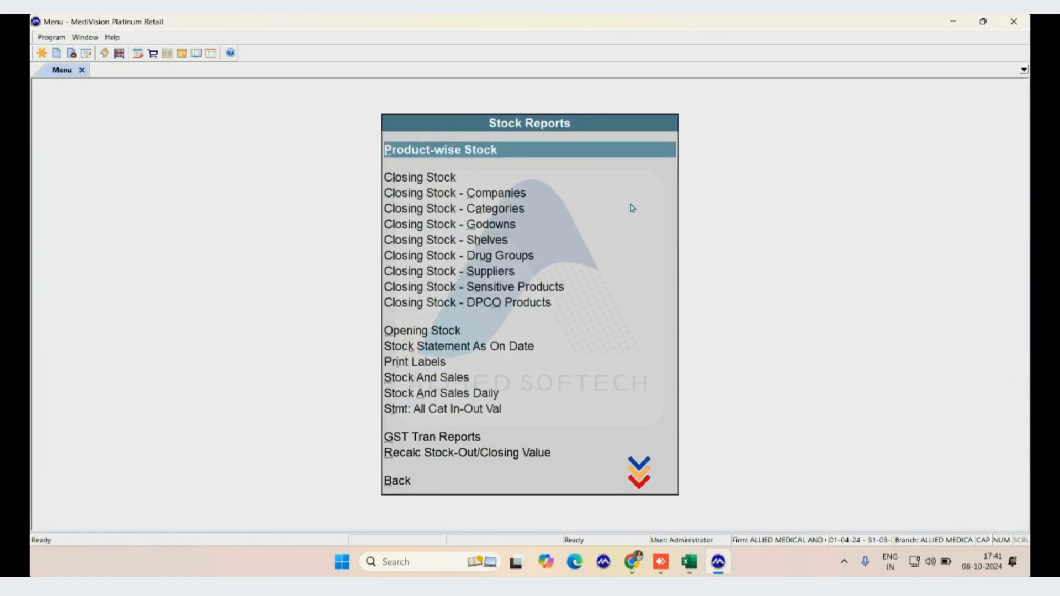
key(Down)
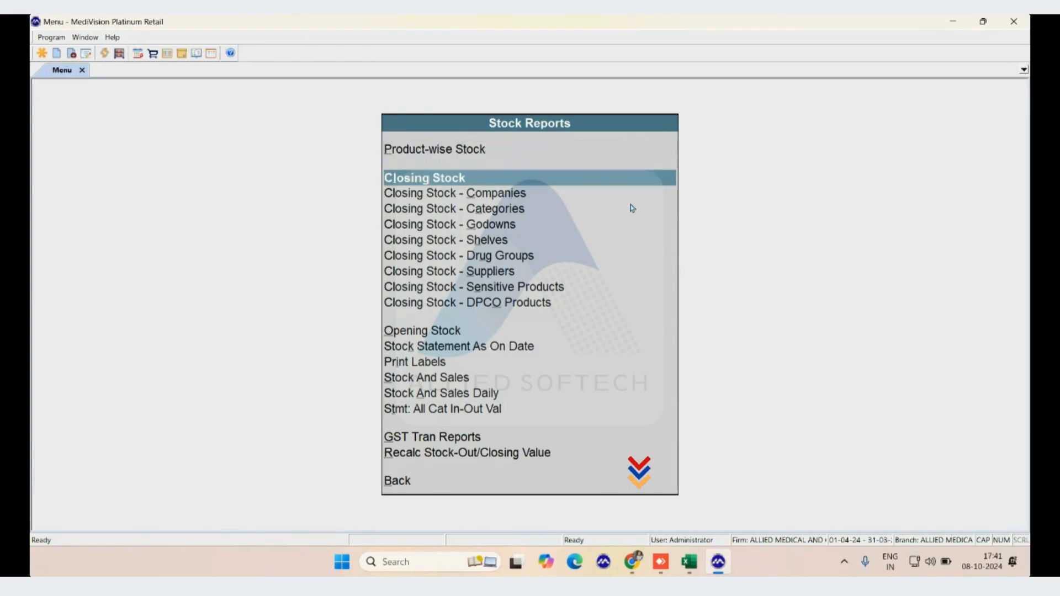
key(alt+d)
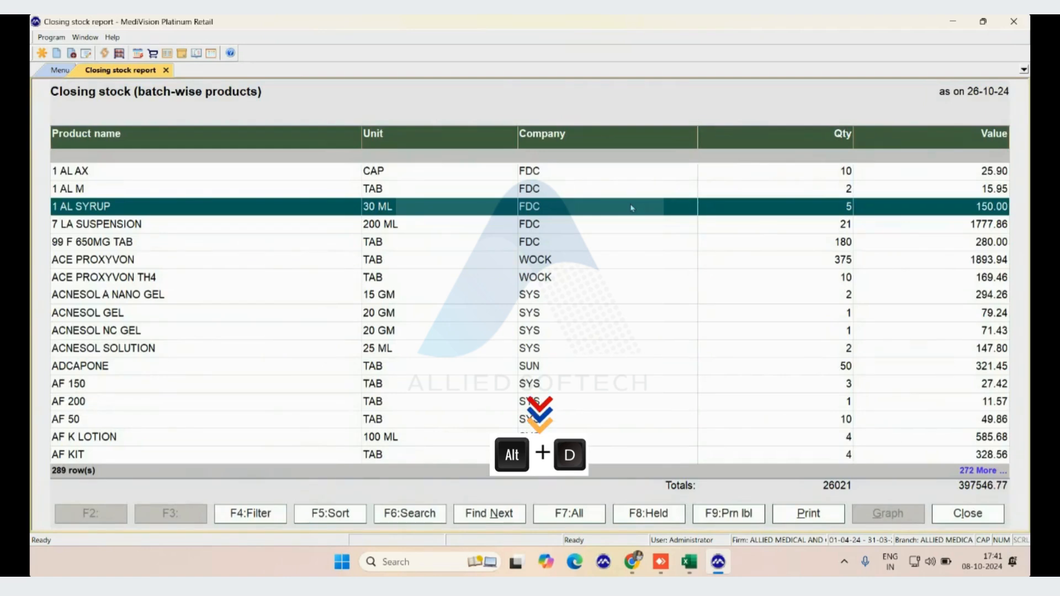
Look through the products in the closing stock report, examining their unit, company, quantity and value
key(Up)
key(Up)
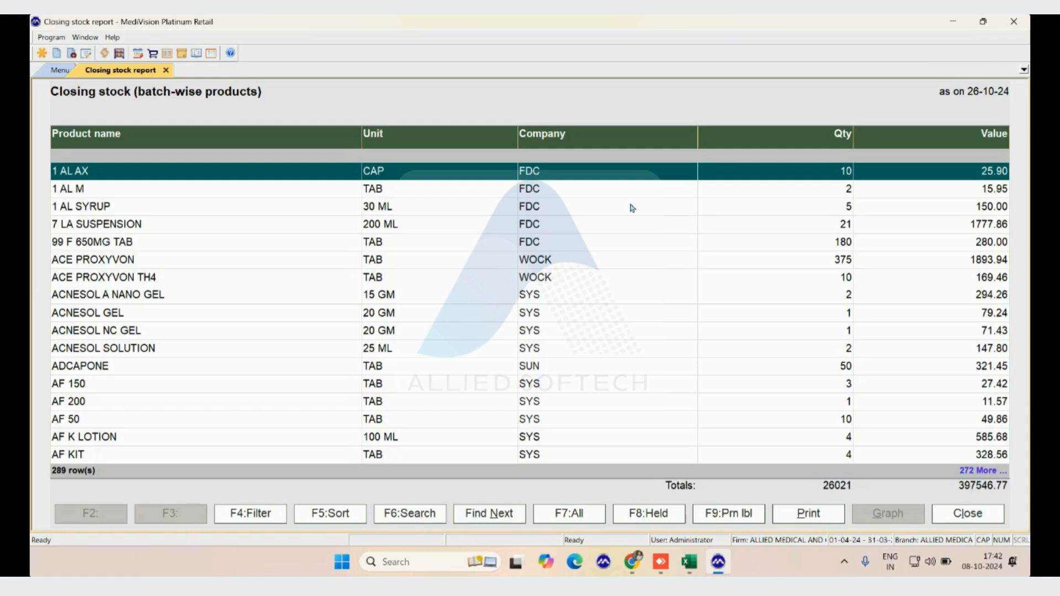
key(Down)
key(Down)
key(Up)
key(Up)
key(Down)
key(Down)
key(Up)
key(Up)
key(Down)
key(Up)
key(Down)
key(Down)
key(Down)
key(Down)
key(Down)
key(Down)
key(Down)
key(Down)
key(Down)
key(Down)
key(Down)
key(Down)
key(Down)
key(Down)
key(Down)
key(Down)
key(Down)
key(Down)
key(Down)
key(Down)
key(Down)
key(Down)
key(Down)
key(Down)
key(Down)
key(Down)
key(Down)
key(Down)
key(Down)
key(Down)
key(Down)
key(Down)
key(Down)
key(Down)
key(Down)
key(Down)
key(Down)
key(Down)
key(Down)
key(Down)
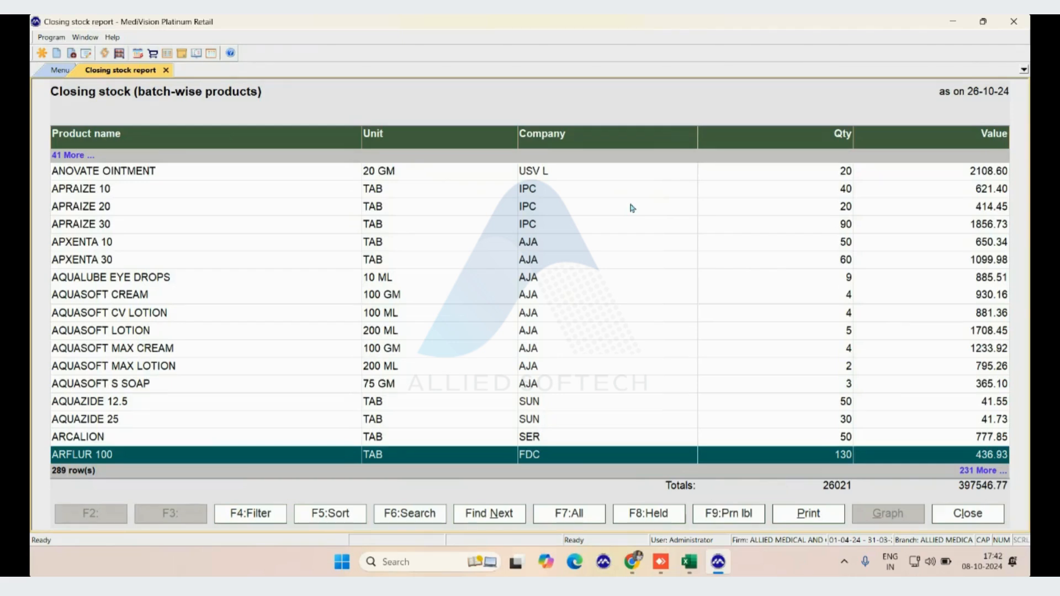
key(Up)
key(Up)
key(Up)
key(Up)
key(Up)
key(Up)
key(Up)
key(Up)
key(Up)
key(Up)
key(Up)
key(Up)
key(Up)
key(Up)
key(Up)
key(Up)
key(Up)
key(Up)
key(Up)
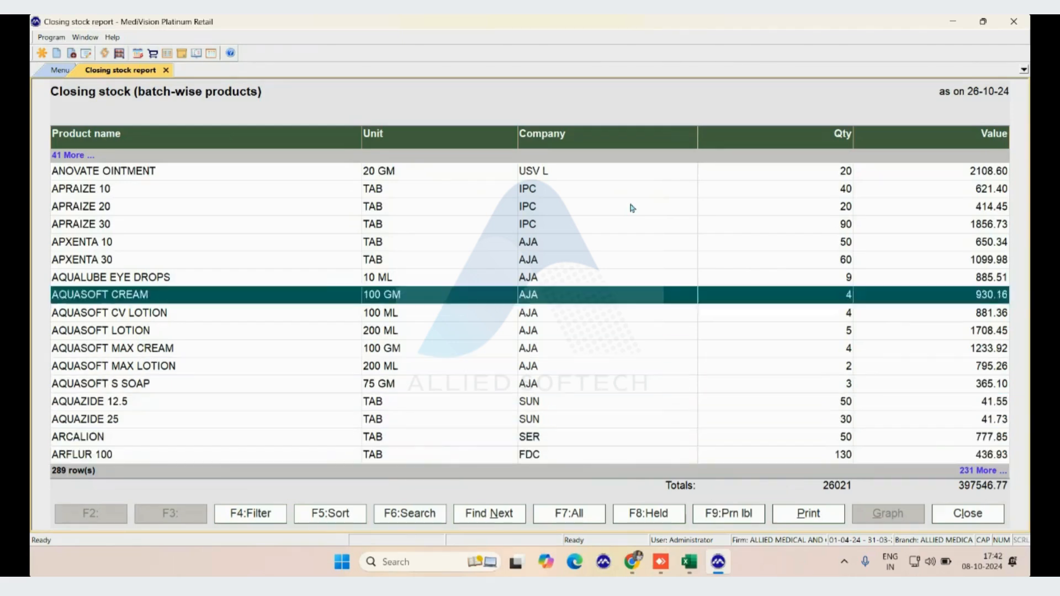
key(Up)
key(Up)
key(Up)
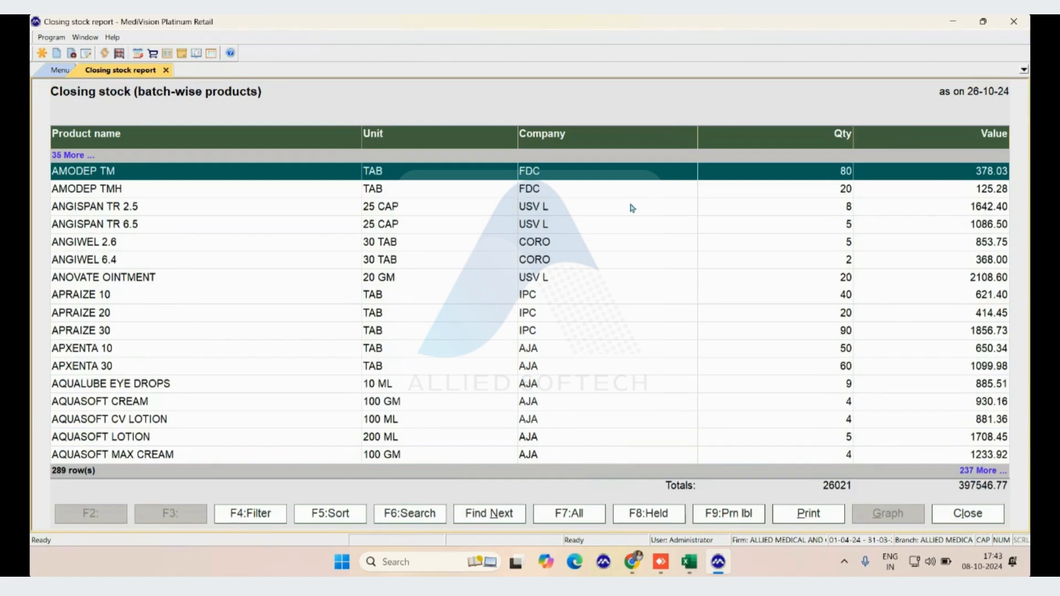
View only the held products, then reopen the full closing stock report and go to its last product
key(F8)
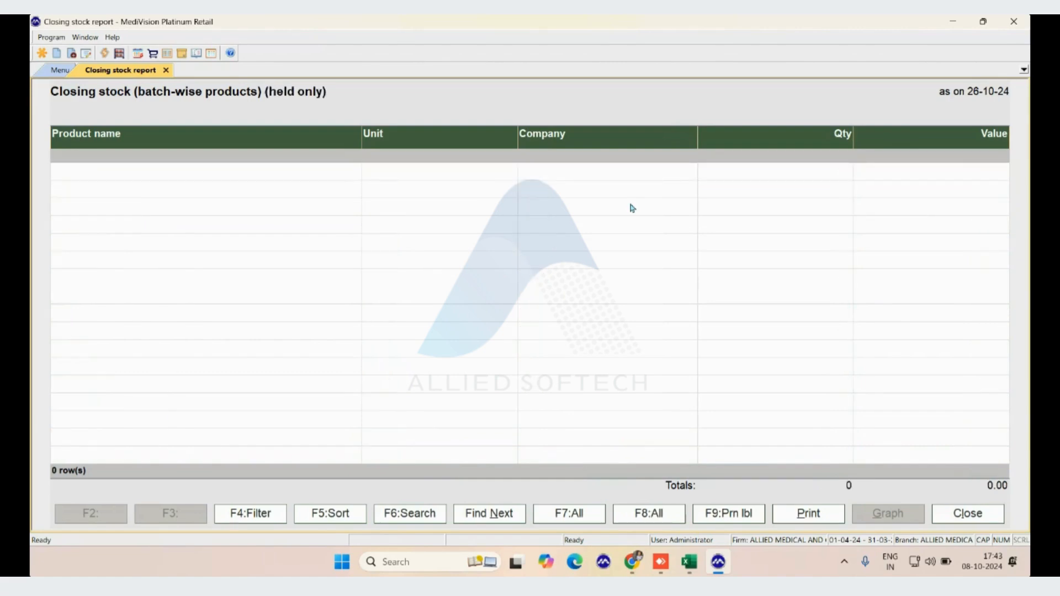
key(Escape)
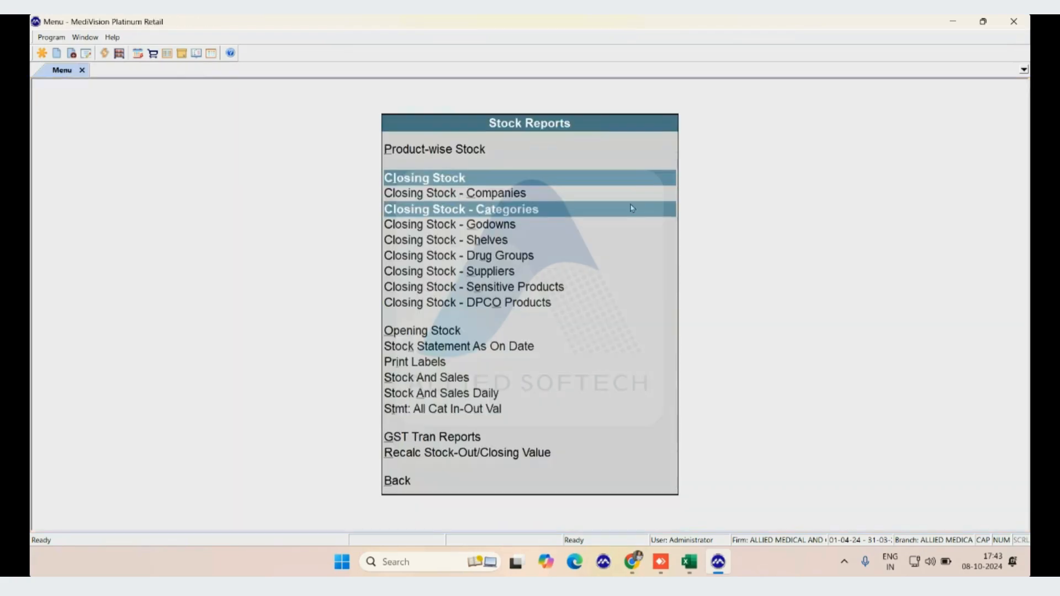
key(Return)
key(End)
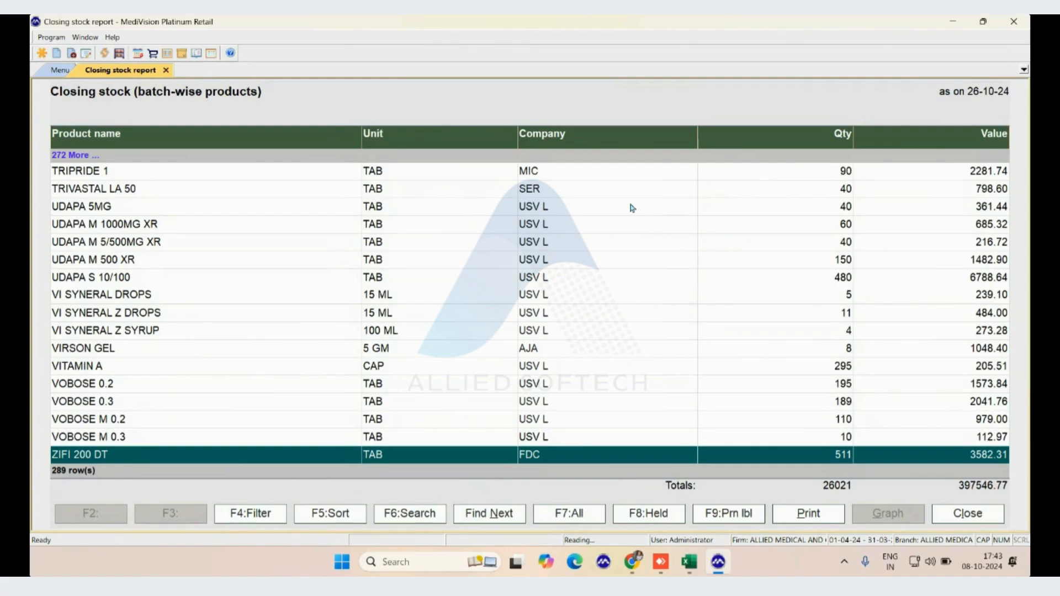
Show all products, including those without stock, and look through the beginning and end of the list
key(F7)
key(Up)
key(Up)
key(Up)
key(Up)
key(Up)
key(Up)
key(Up)
key(Up)
key(Up)
key(Up)
key(Up)
key(Up)
key(Up)
key(Up)
key(Up)
key(Up)
key(Up)
key(Up)
key(Up)
key(Up)
key(Up)
key(Up)
key(Up)
key(Up)
key(Up)
key(Up)
key(Up)
key(Up)
key(Up)
key(Up)
key(Up)
key(Up)
key(Up)
key(Up)
key(Up)
key(Up)
key(Up)
key(Up)
key(Up)
key(Up)
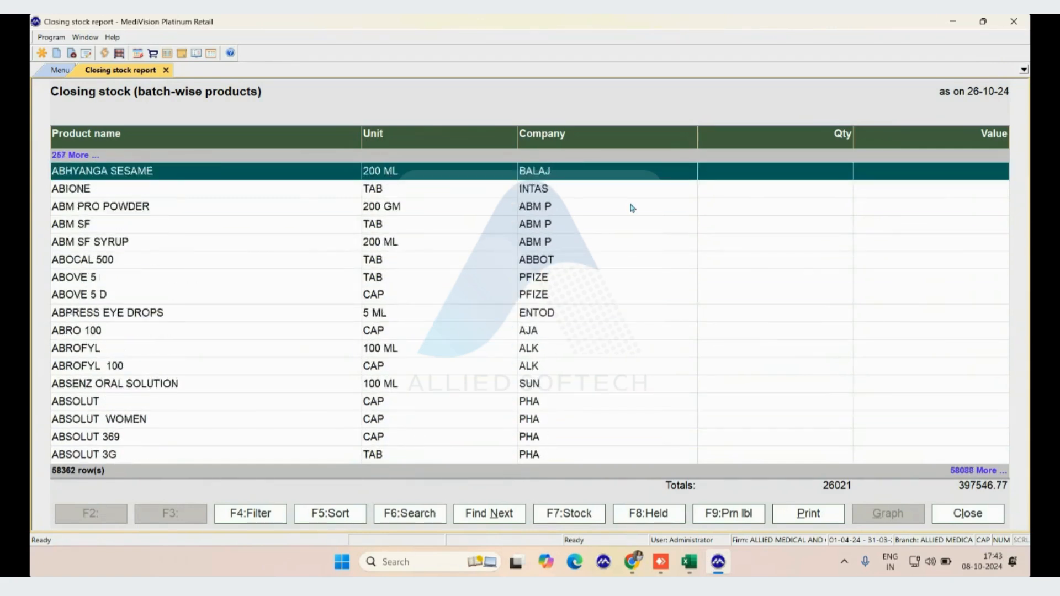
key(Up)
key(Up)
key(Up)
key(Up)
key(Up)
key(Up)
key(Up)
key(Up)
key(Up)
key(Up)
key(Up)
key(Up)
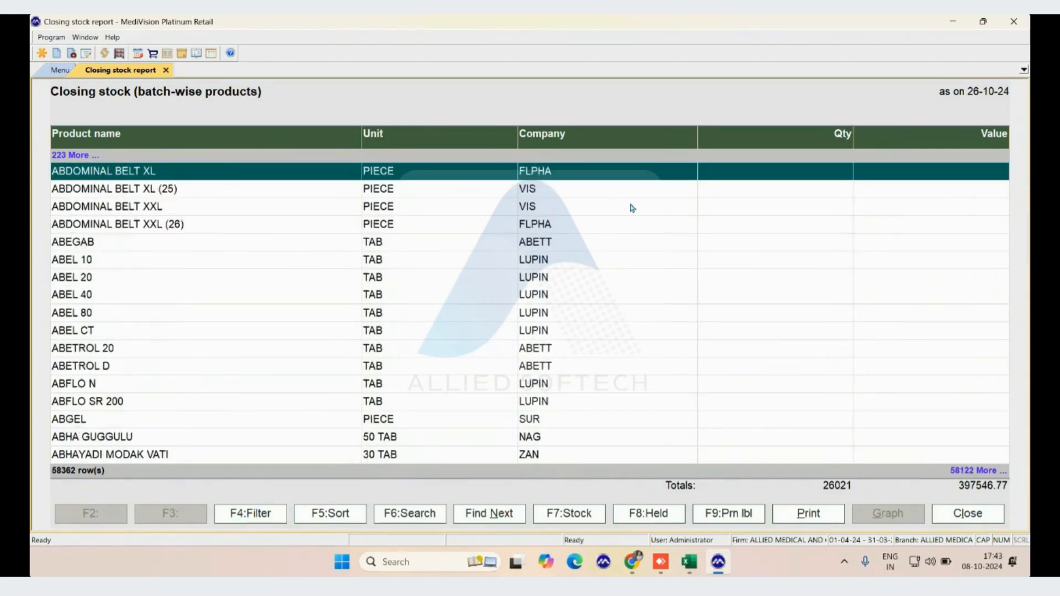
key(ctrl+End)
key(Up)
key(Up)
key(Up)
key(Up)
key(Up)
key(Up)
key(Up)
key(Up)
key(Up)
key(Up)
key(Up)
key(Up)
key(Up)
key(Up)
key(Up)
key(Up)
key(Up)
key(Up)
key(Up)
key(Up)
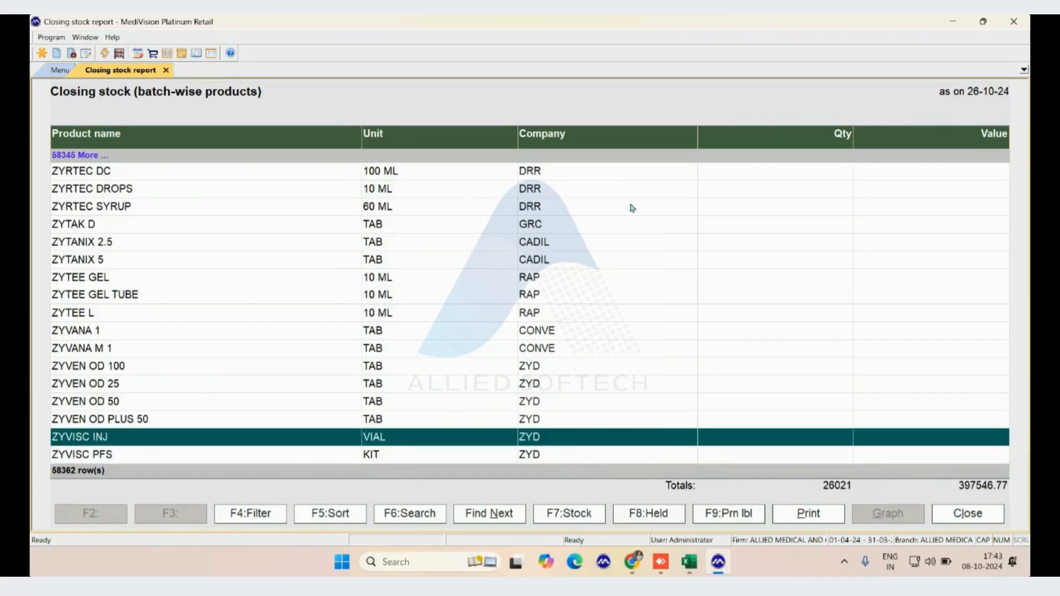
key(Up)
key(Up)
key(Up)
key(Up)
key(Up)
key(Up)
key(Up)
key(Up)
key(Up)
key(Up)
key(Up)
key(Up)
key(Up)
key(Up)
key(Up)
key(Up)
key(Up)
key(Up)
key(Up)
key(Up)
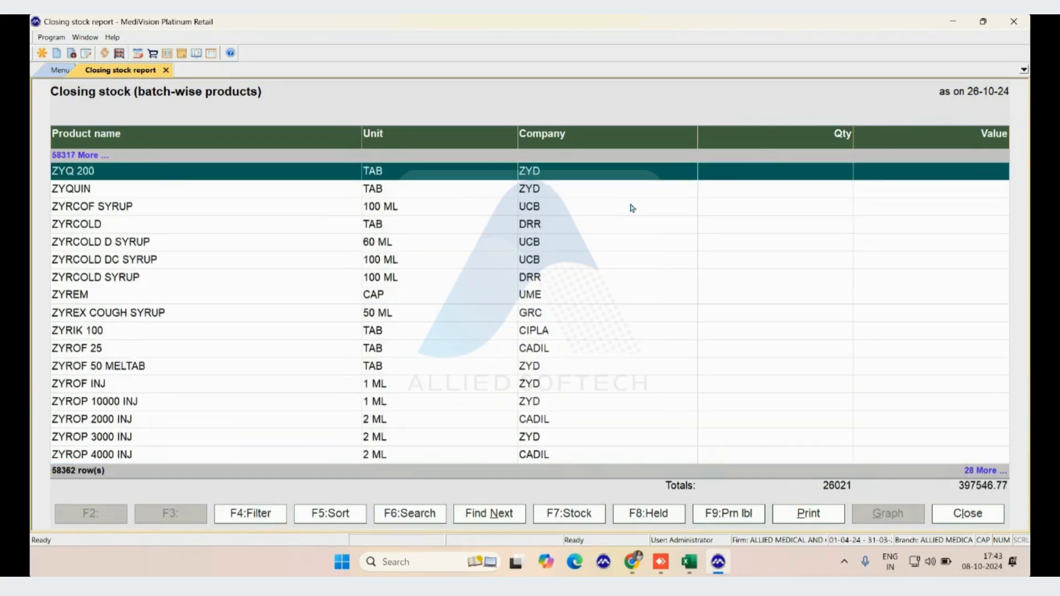
Switch the closing stock report back to products in stock only and look through the list
key(F7)
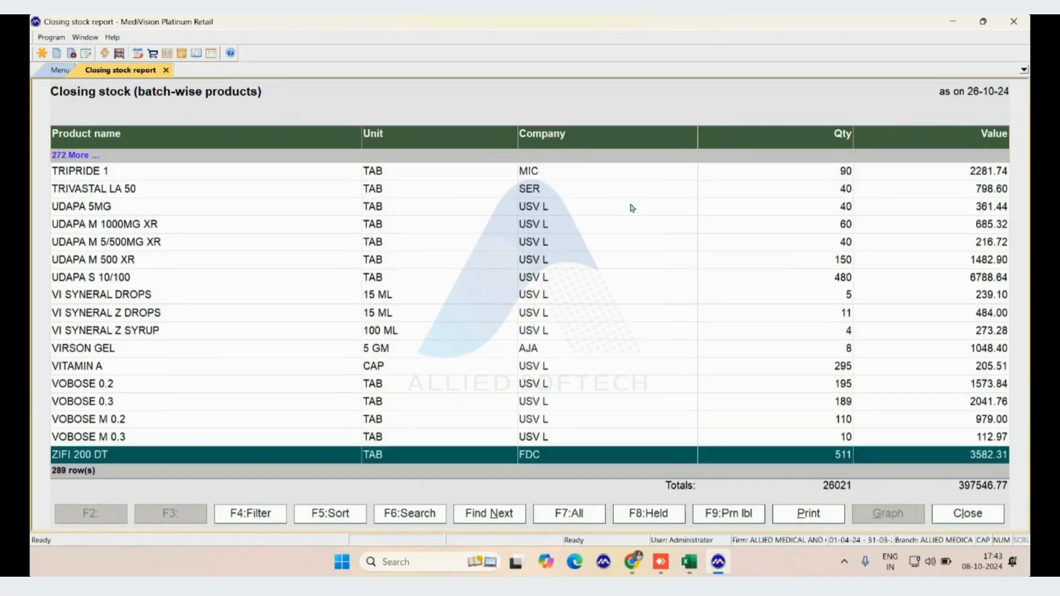
key(Up)
key(Up)
key(Up)
key(Up)
key(Up)
key(Up)
key(Up)
key(Up)
key(Up)
key(Up)
key(Up)
key(Up)
key(Up)
key(Up)
key(Up)
key(Up)
key(Up)
key(Up)
key(Up)
key(Up)
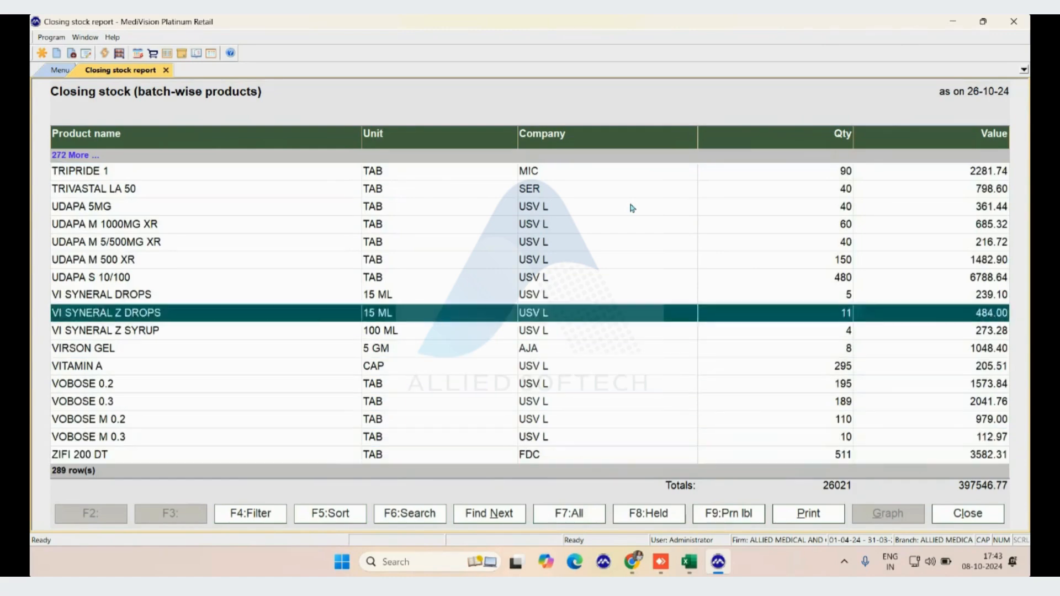
key(Up)
key(Up)
key(Up)
key(Up)
key(Up)
key(Up)
key(Up)
key(Up)
key(Up)
key(Up)
key(Up)
key(Up)
key(Up)
key(Up)
key(Up)
key(Up)
key(Up)
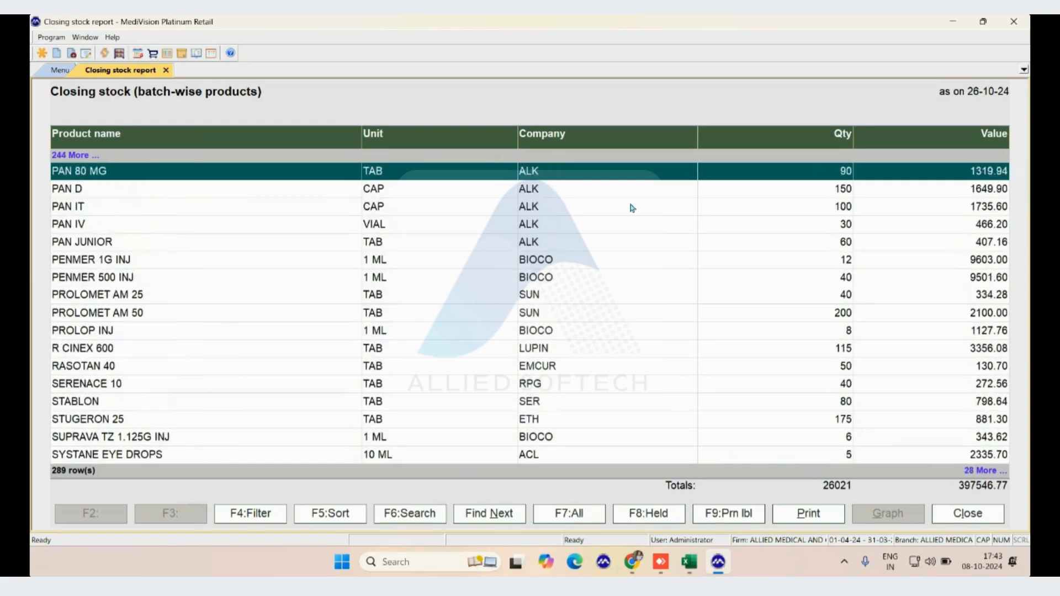
Filter the closing stock report to only the products whose unit contains TAB
key(F4)
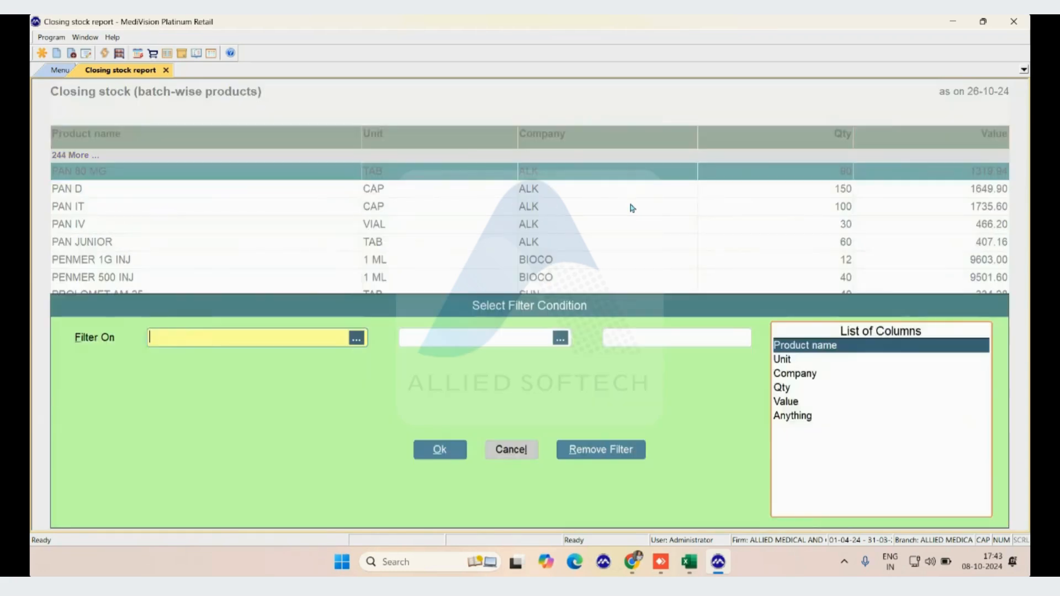
key(Down)
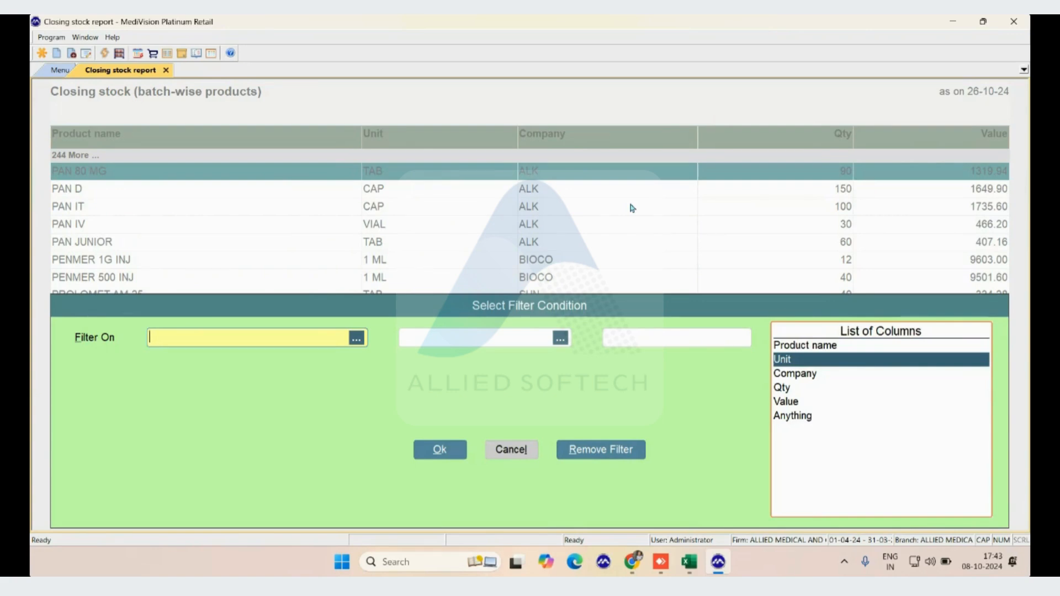
key(Return)
key(Return)
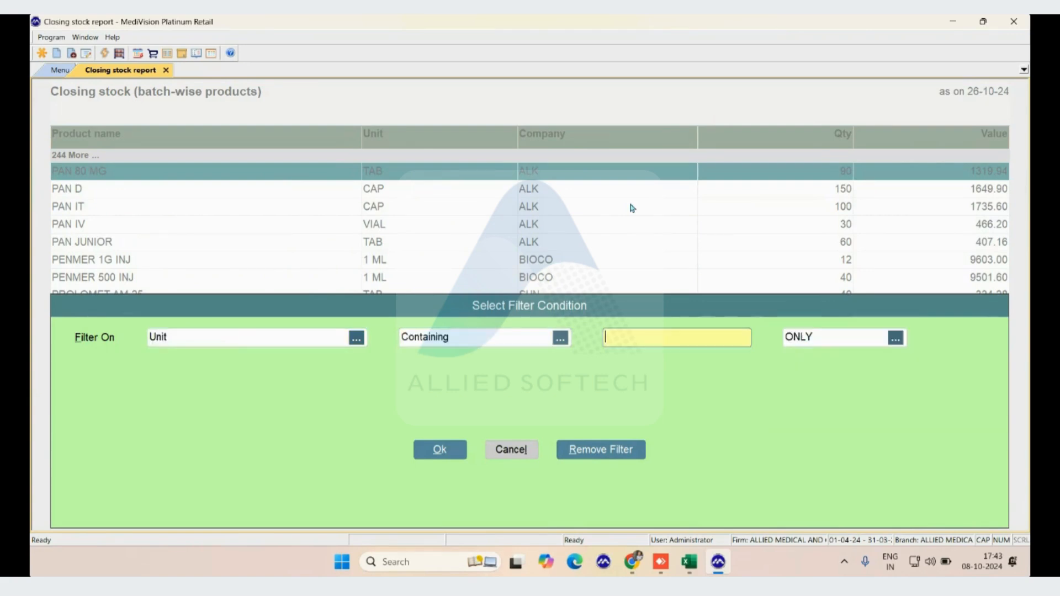
text(TAB)
key(Return)
key(Return)
key(Return)
key(Up)
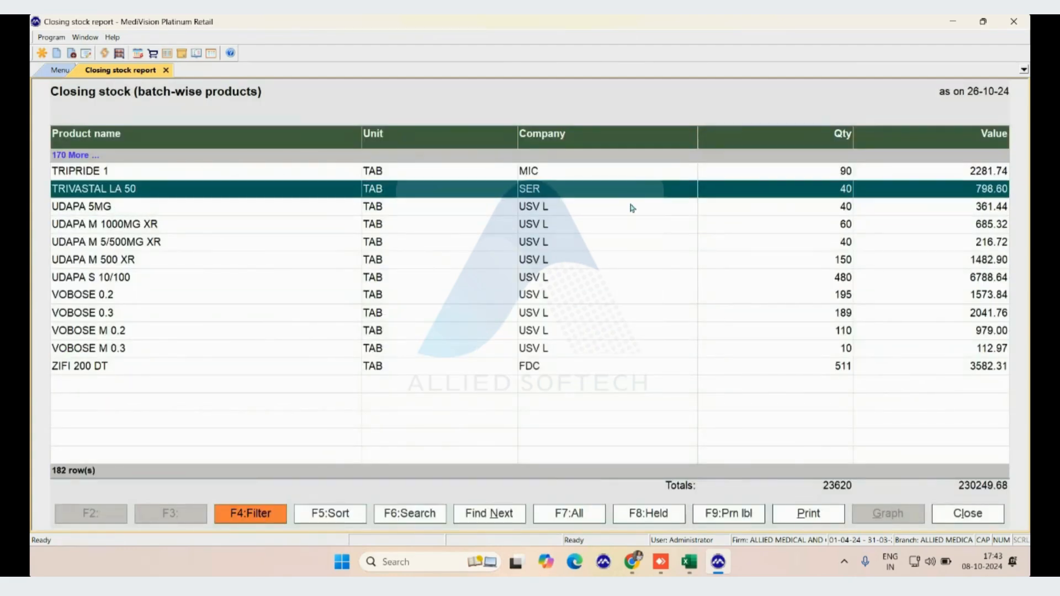
Remove the unit filter from the closing stock report and look through the full product list
key(F4)
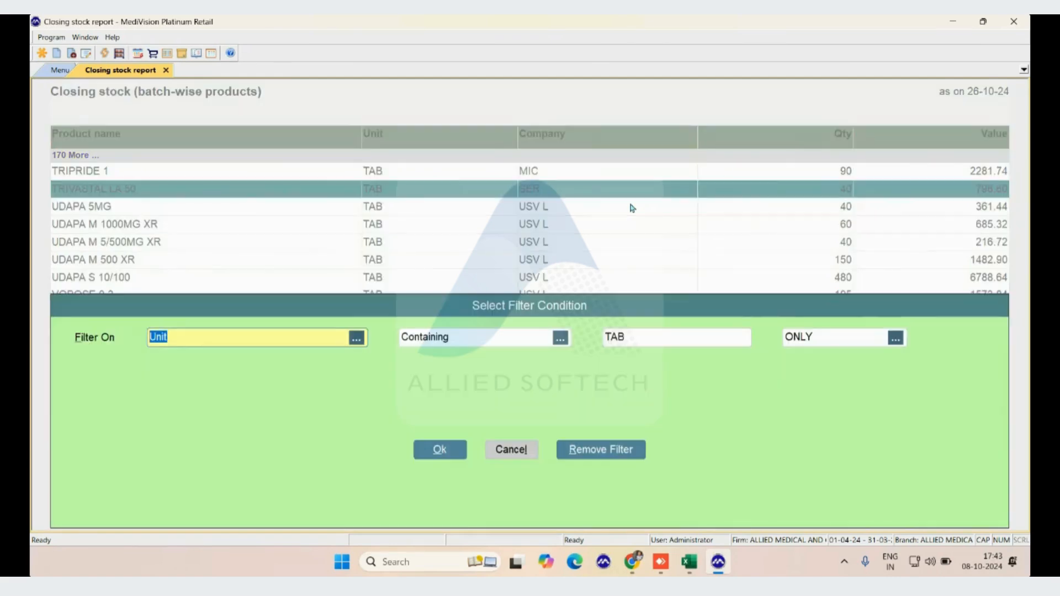
key(Return)
key(Return)
key(Return)
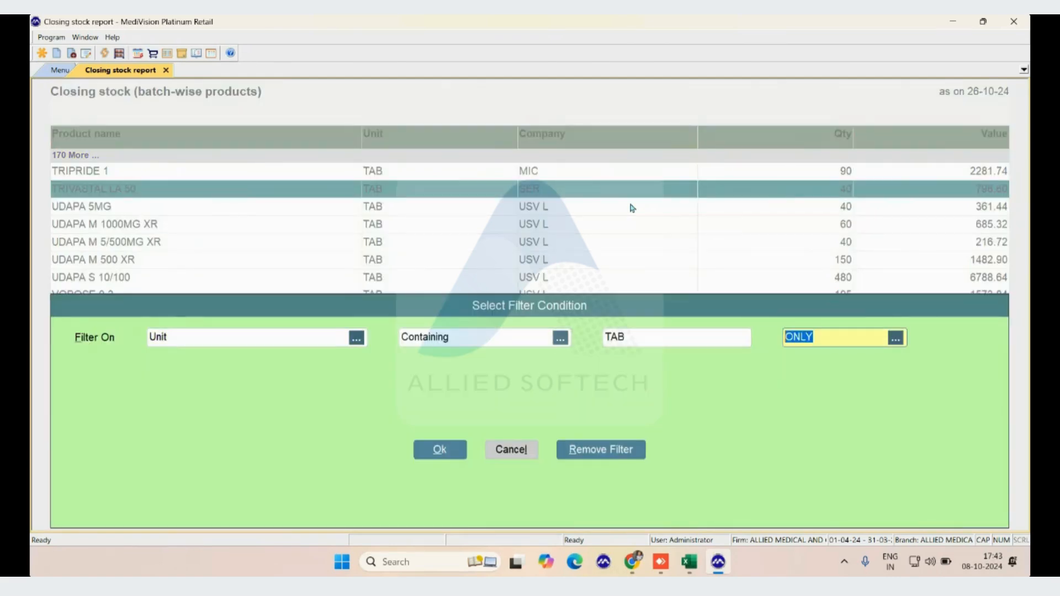
click(581, 450)
key(Down)
key(Down)
key(Down)
key(Down)
key(Down)
key(Down)
key(Down)
key(Down)
key(Down)
key(Down)
key(Down)
key(Down)
key(Down)
key(Down)
key(Down)
key(Down)
key(Down)
key(Down)
key(Down)
key(Down)
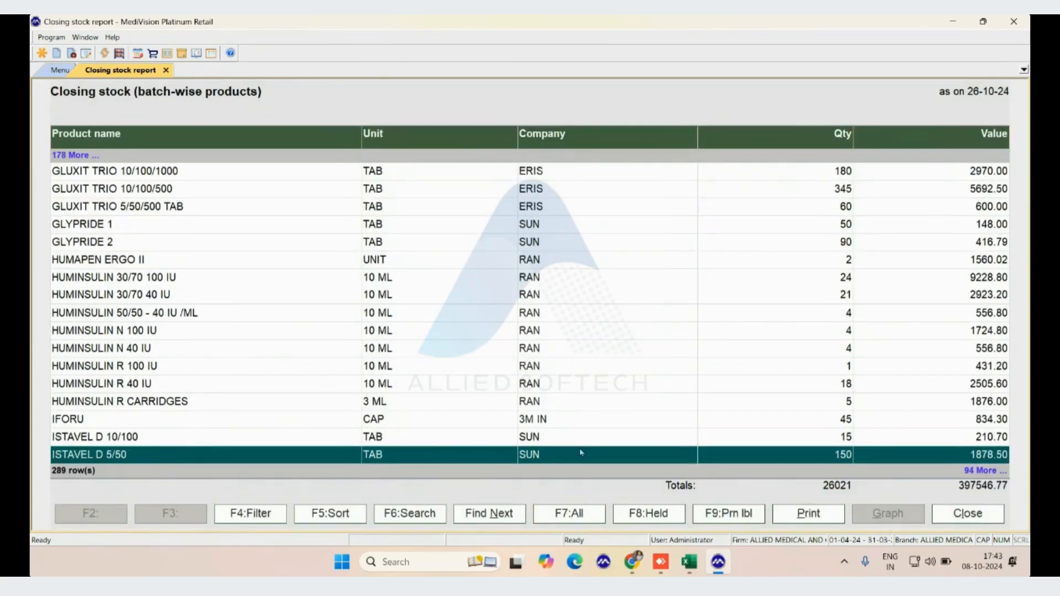
Review the sort options and accept sorting by product name and unit, both ascending
key(F5)
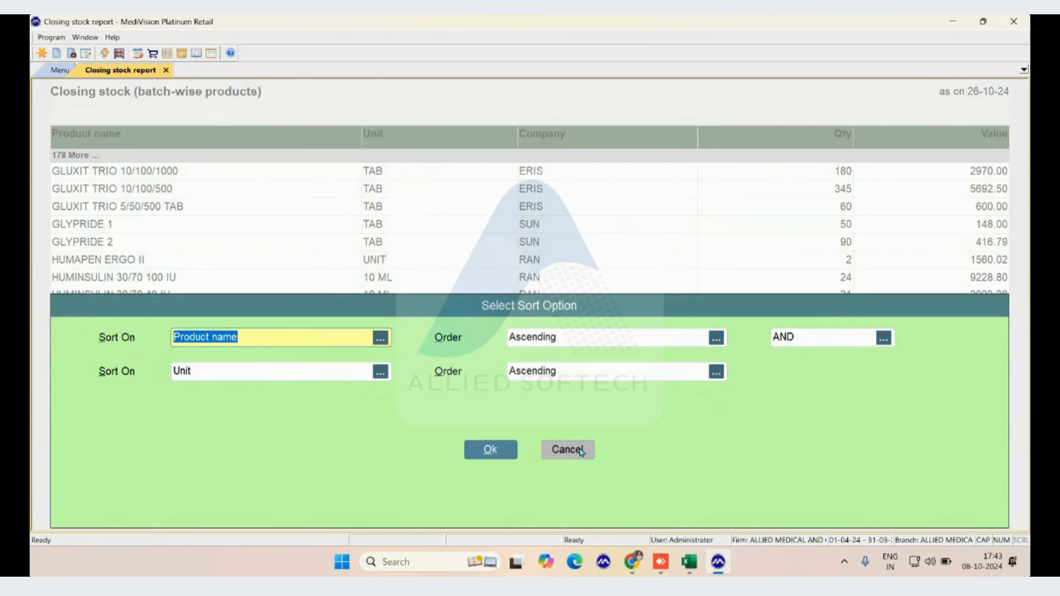
key(Tab)
key(Tab)
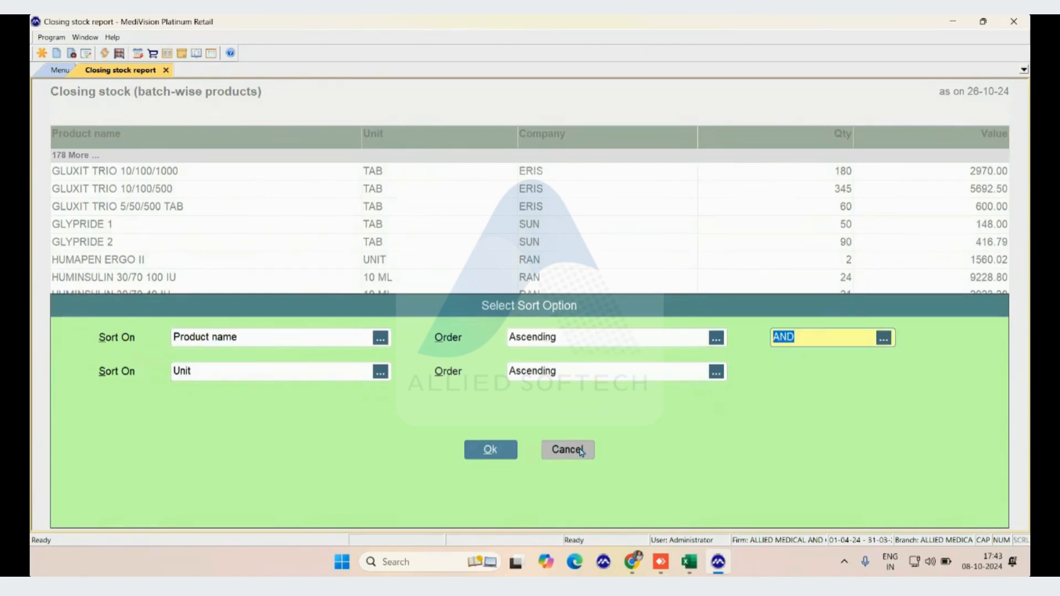
key(Tab)
key(Tab)
key(Tab)
key(Return)
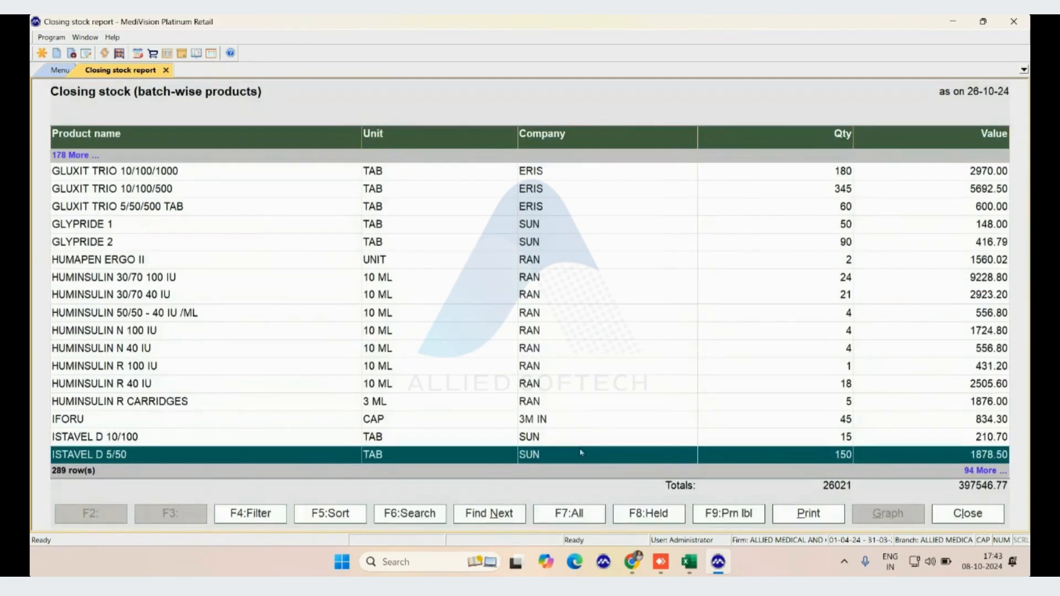
Sort the closing stock report by Value in ascending order and check the first and last products
key(F5)
text(Value)
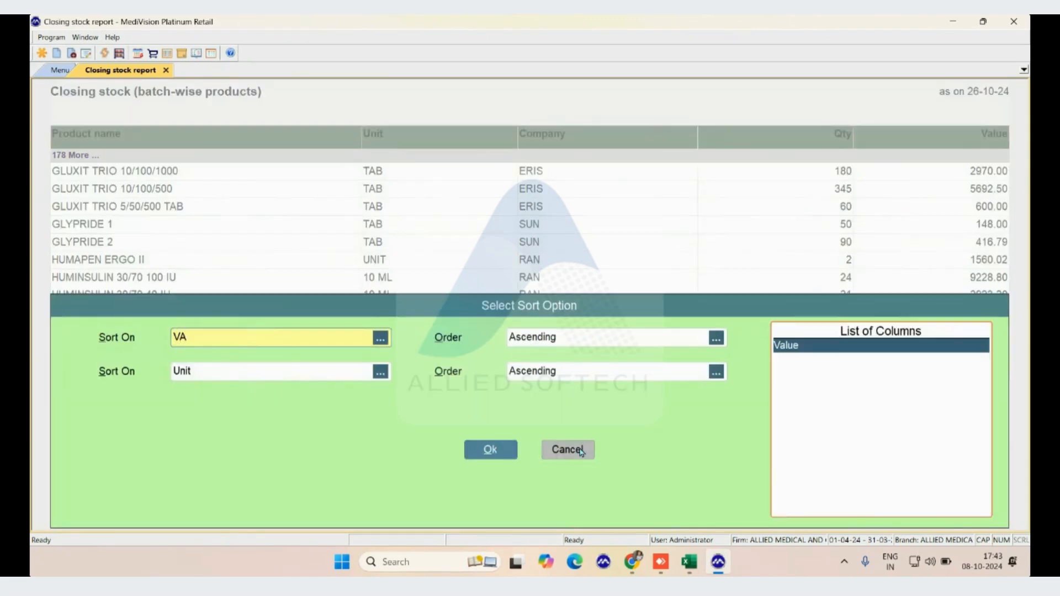
key(Return)
key(Tab)
key(Tab)
key(Tab)
key(Tab)
key(Return)
key(ctrl+End)
key(ctrl+Home)
key(ctrl+End)
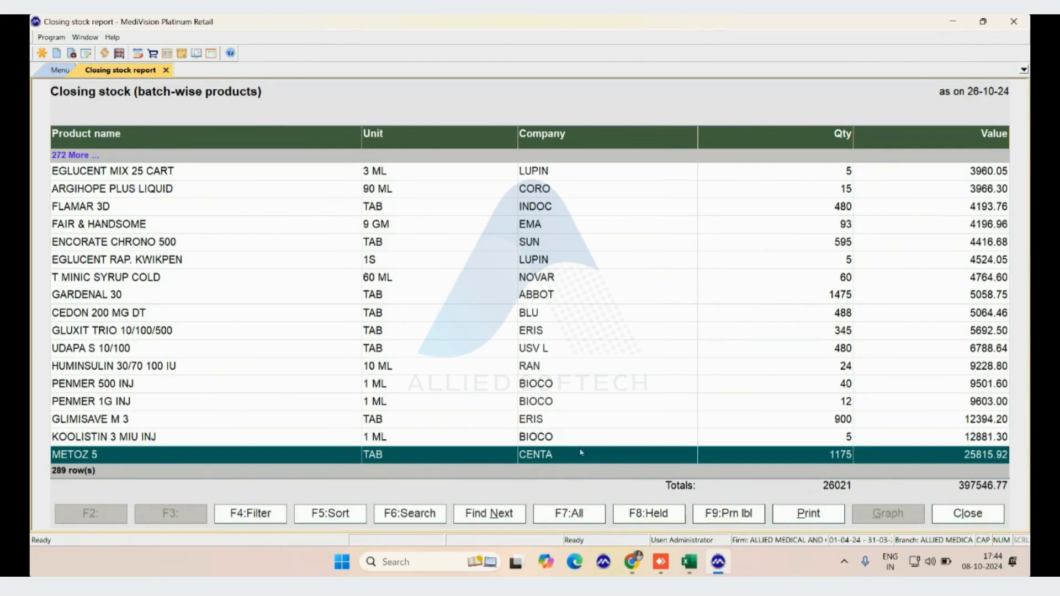
Review the label printing prompt for the closing stock report and close it without printing any labels
key(F9)
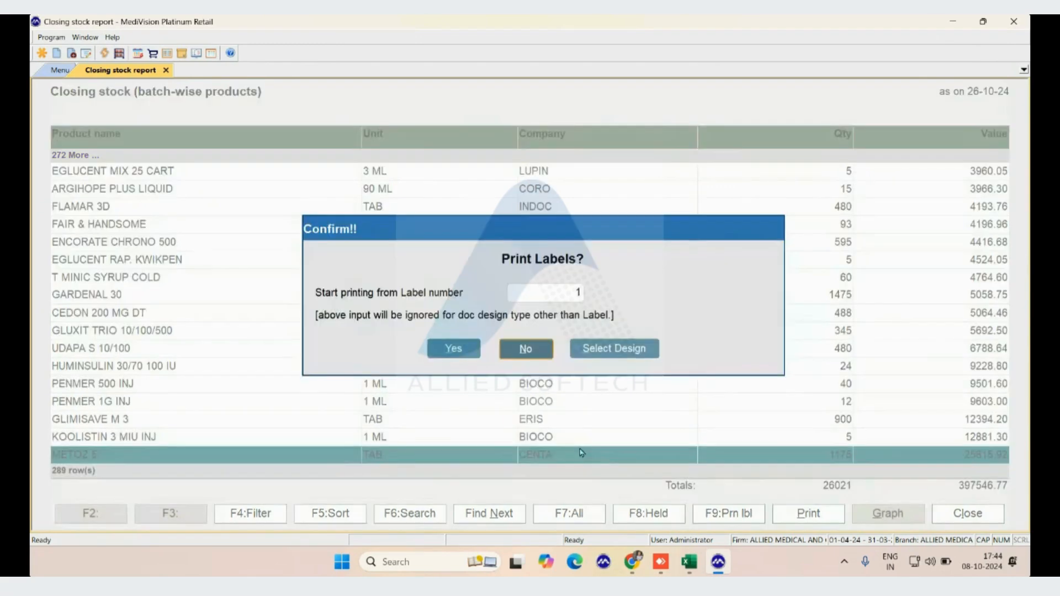
key(Left)
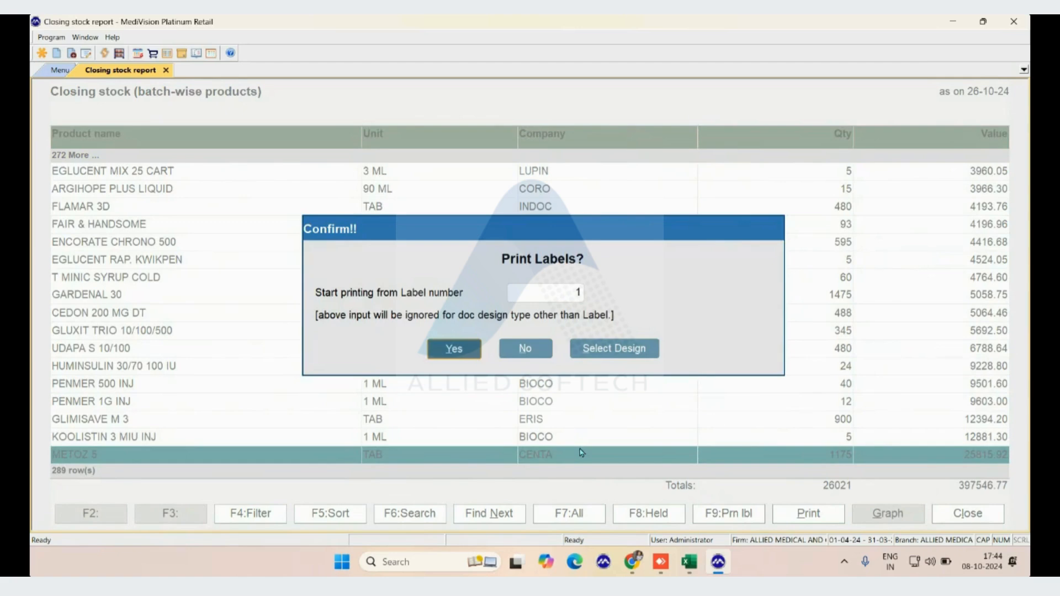
key(Escape)
key(Up)
key(Up)
key(ctrl+Home)
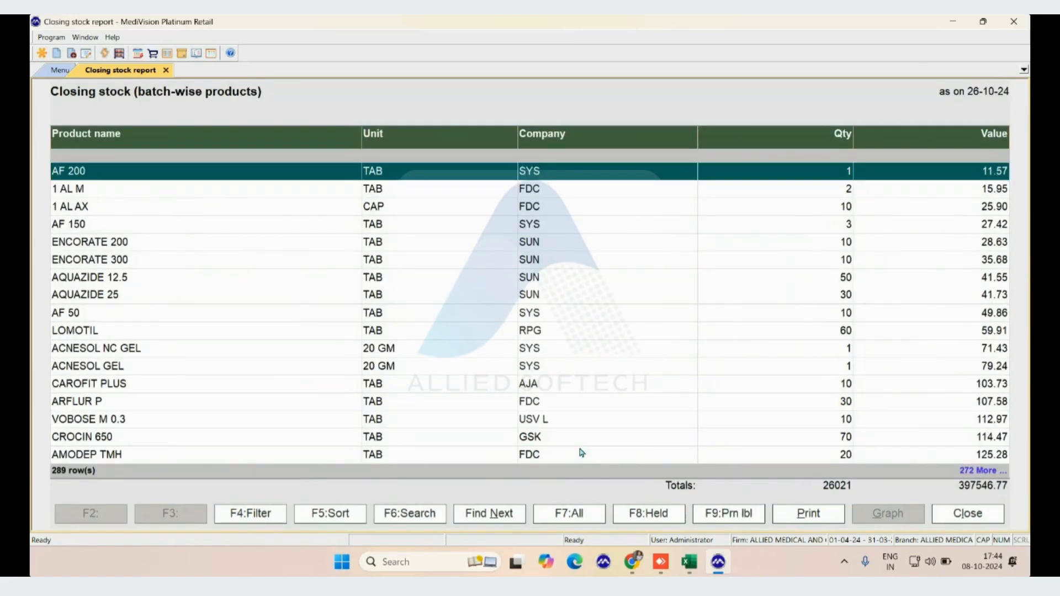
key(F9)
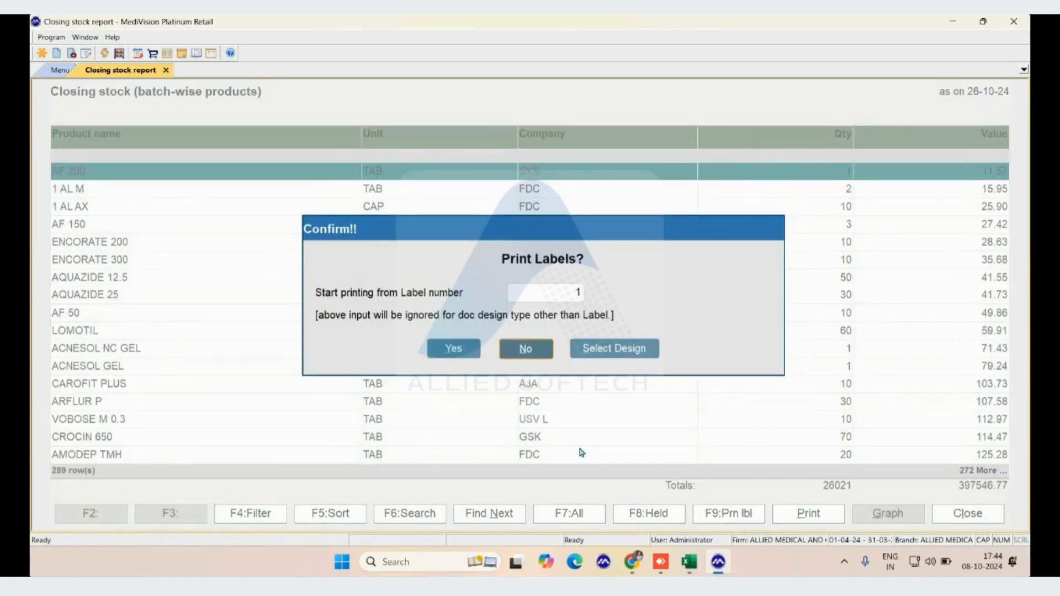
key(Left)
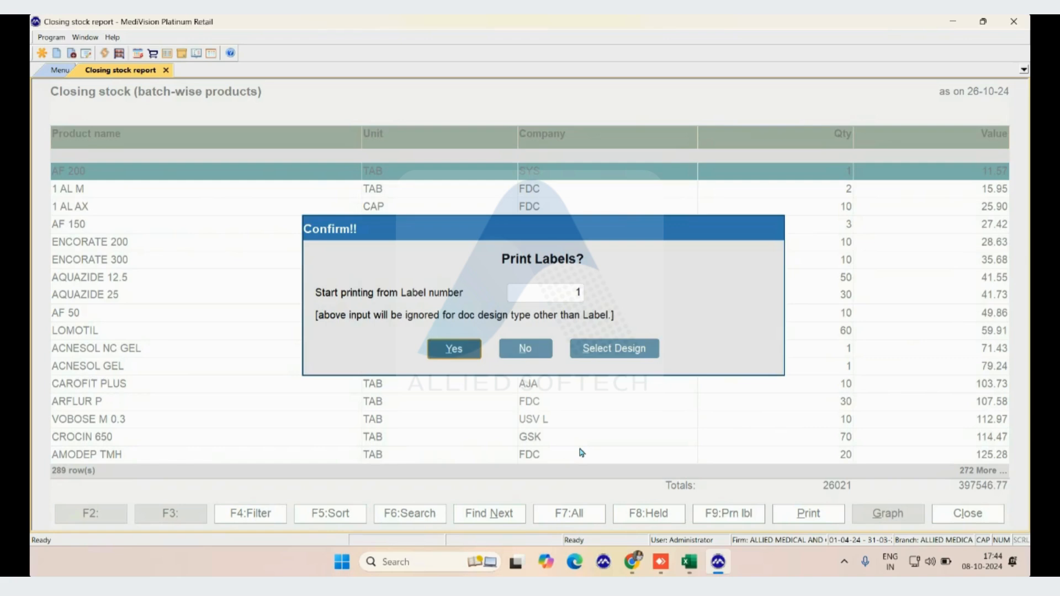
key(Escape)
click(581, 454)
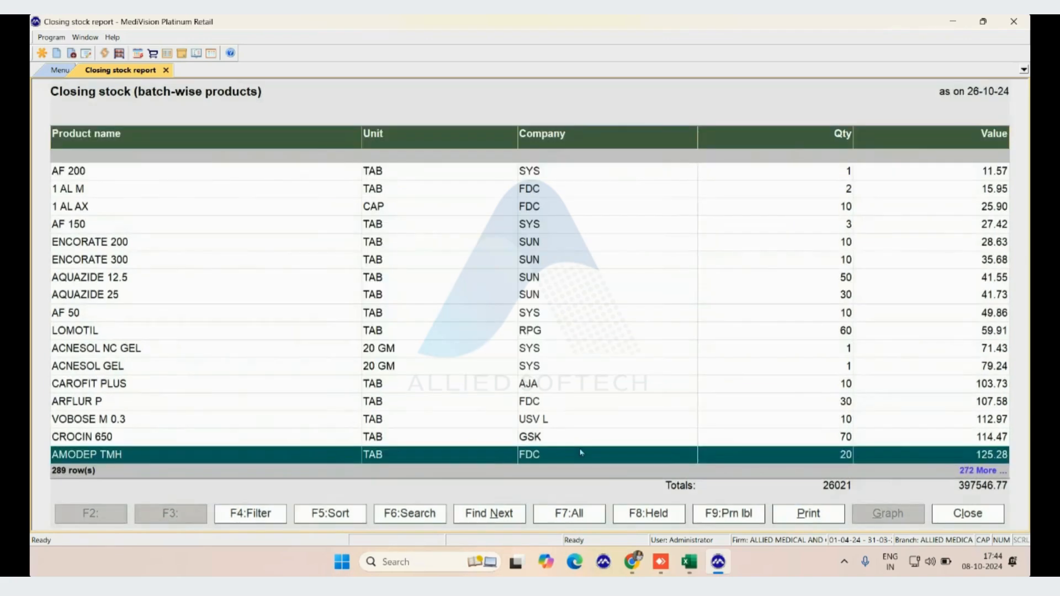
Start printing the closing stock report and review the choices offered in the print confirmation
key(alt+p)
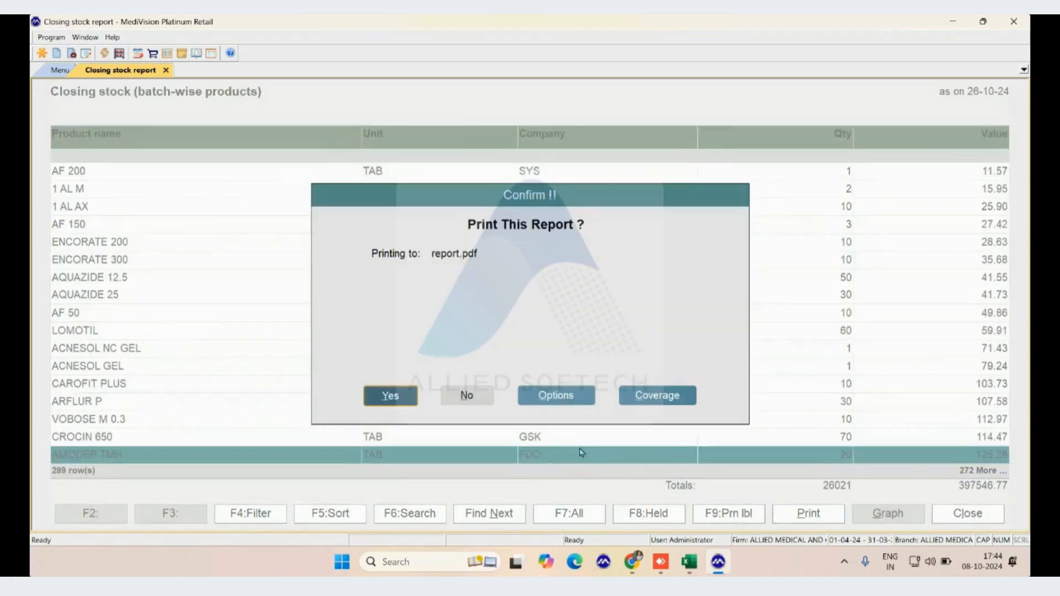
key(Right)
key(Right)
key(Right)
key(Left)
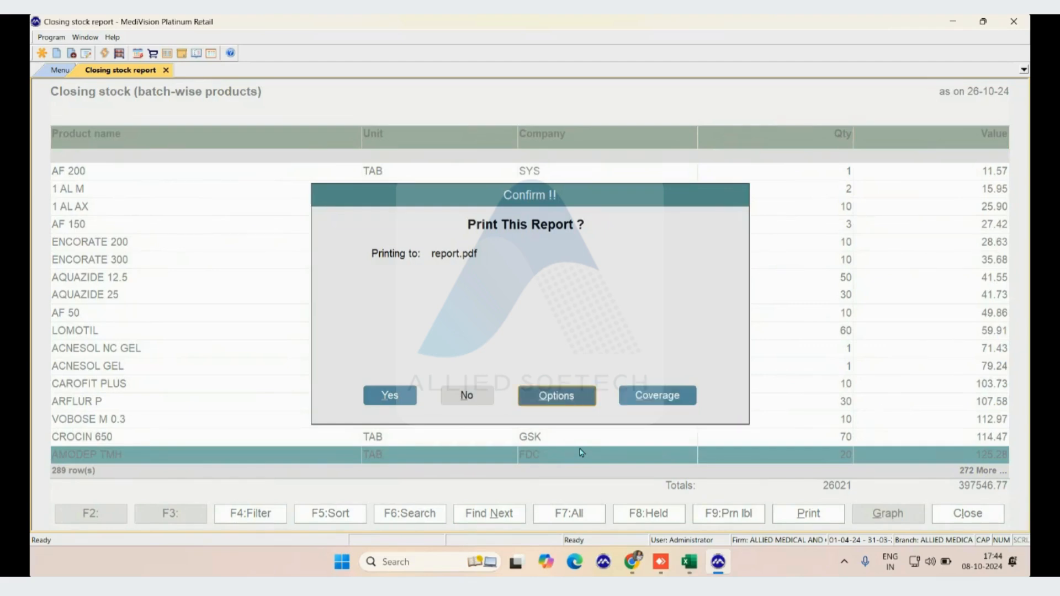
key(Left)
key(Left)
key(Right)
key(Right)
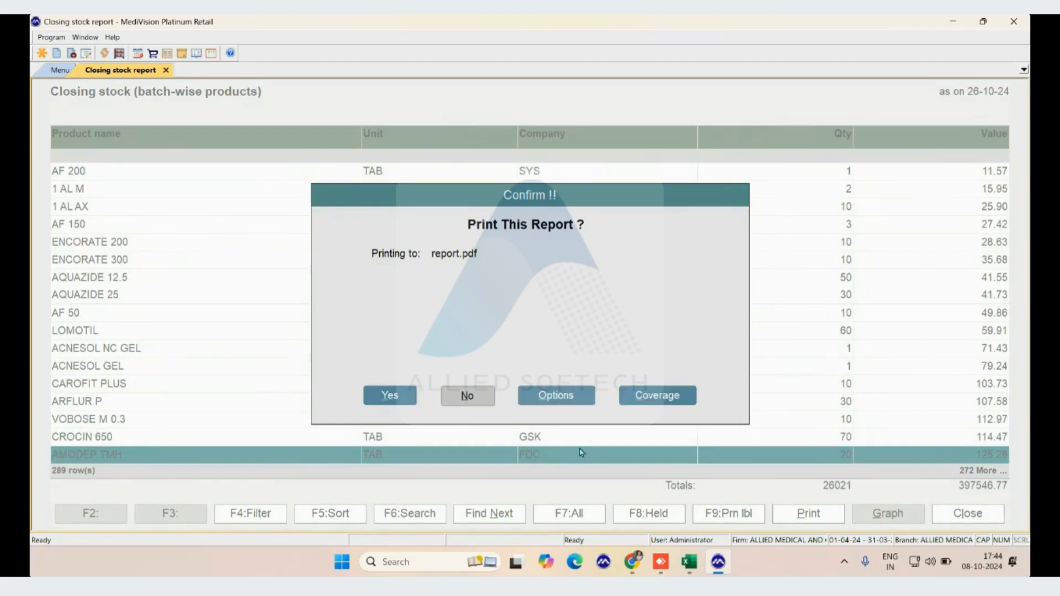
key(Right)
key(Left)
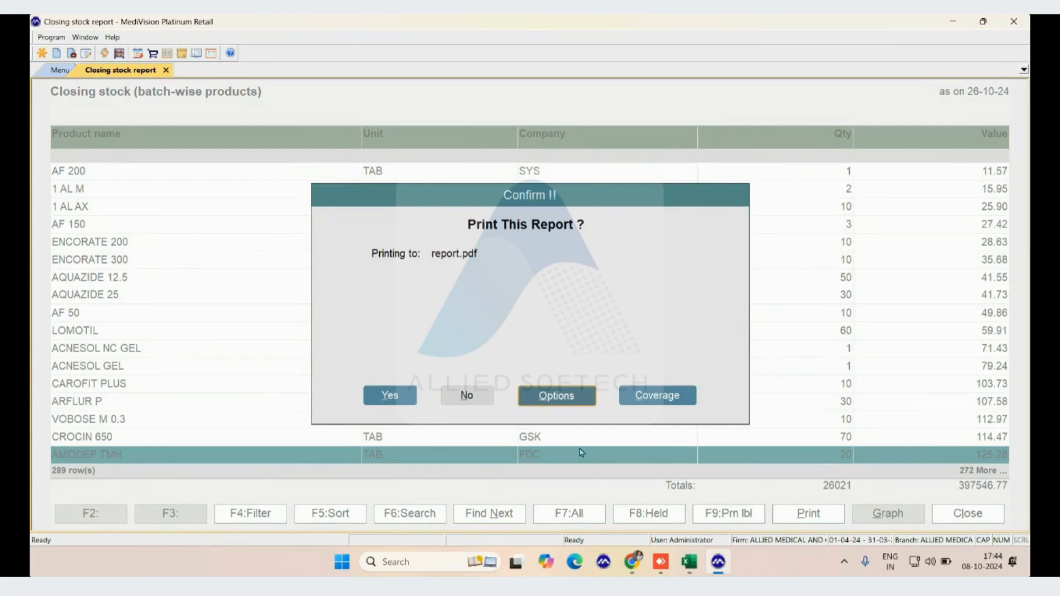
Try Excel as the method of reporting in the report's printing options
key(Return)
text(Ex)
key(Return)
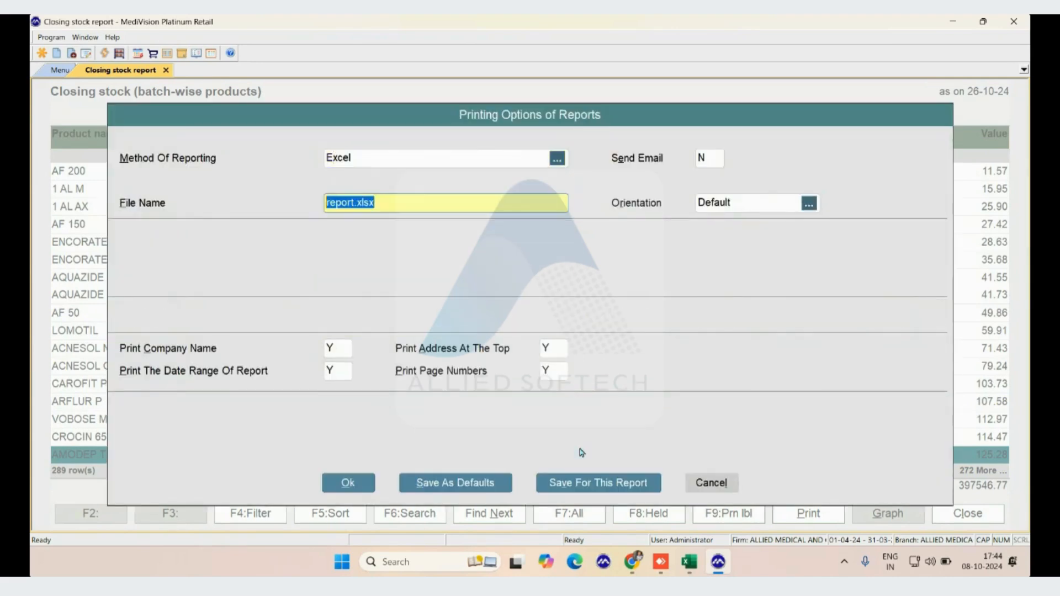
Try Printer - Graphical with EPSON M100 Series as the report's output and discard the printing options
key(shift+Tab)
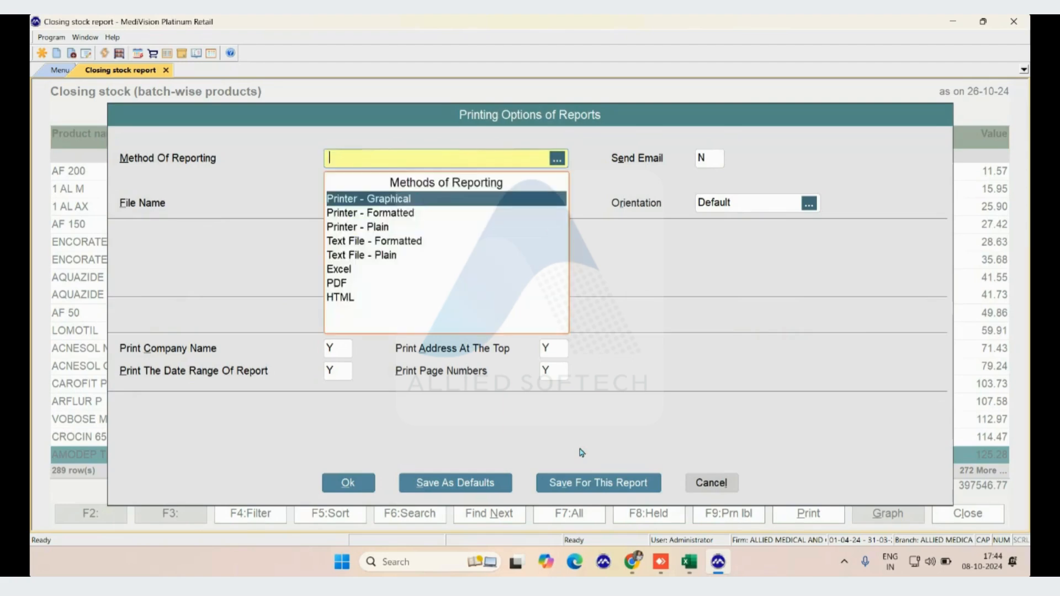
key(Down)
key(Up)
key(Return)
key(Down)
key(Down)
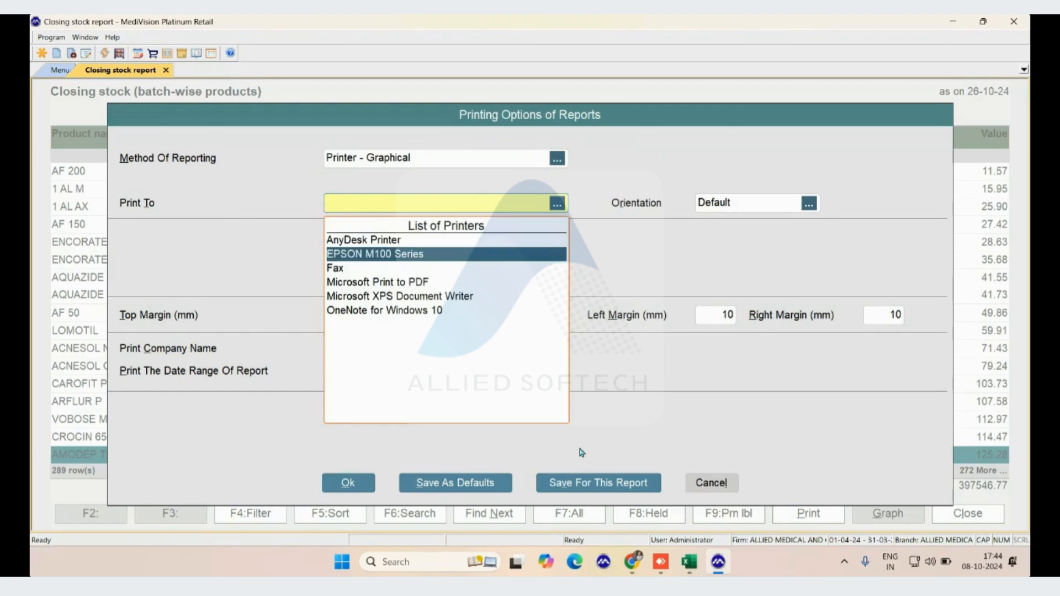
key(Up)
key(Return)
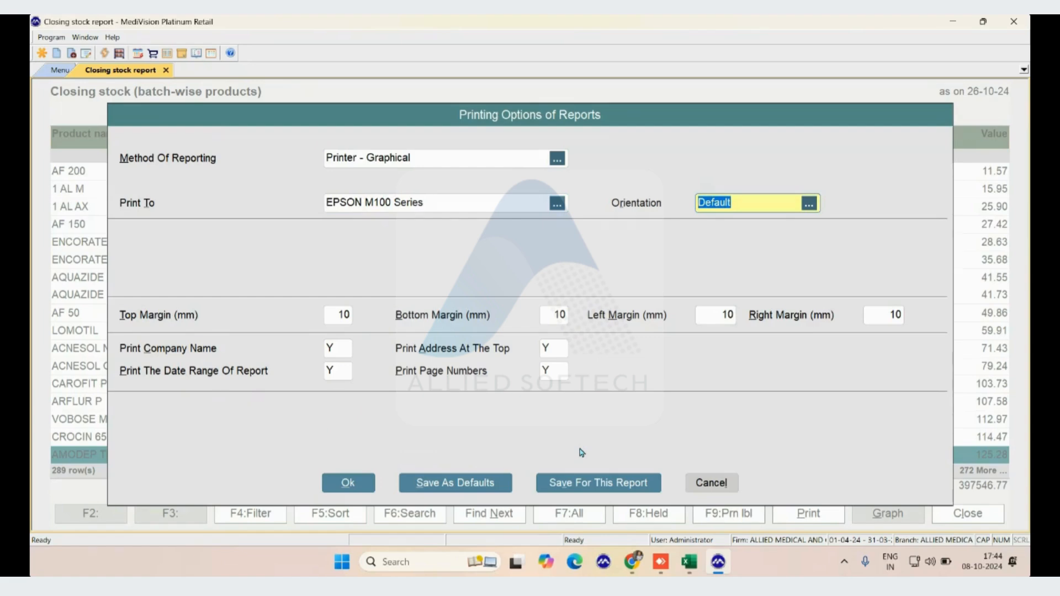
key(Escape)
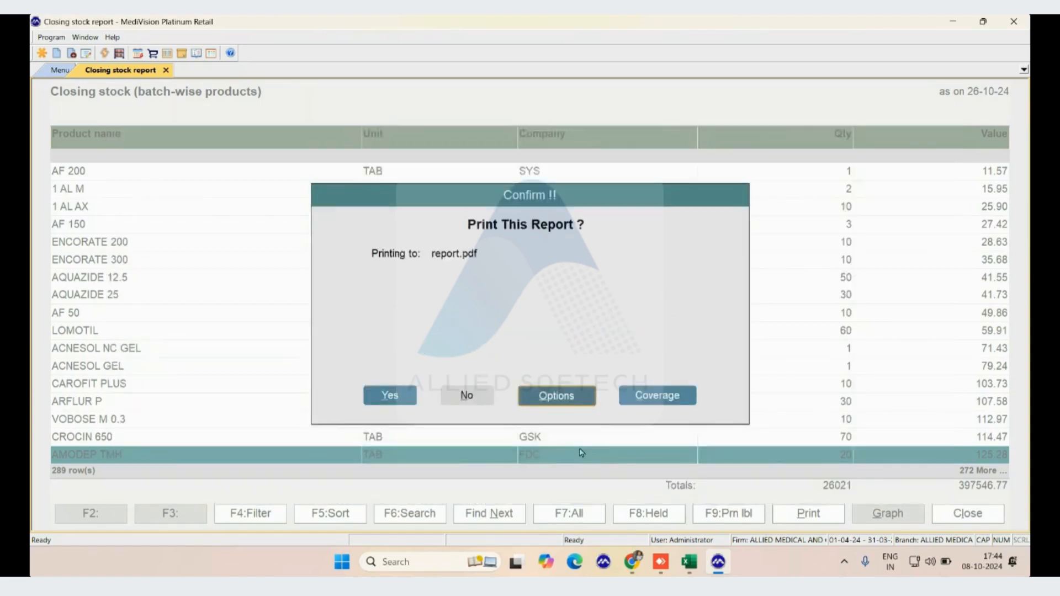
Open the report's coverage options and keep batch details included
key(Right)
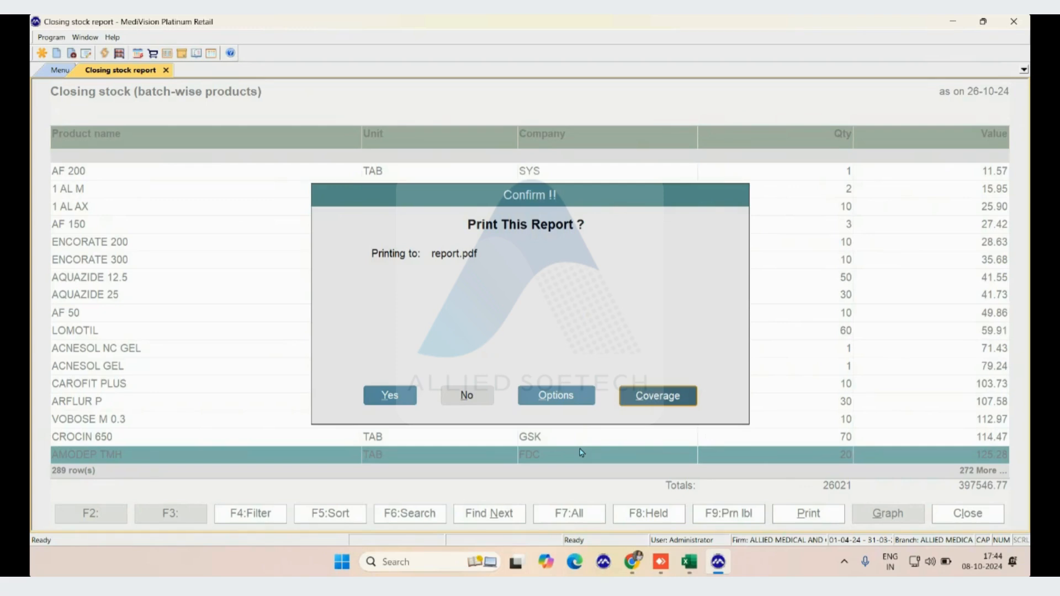
key(Return)
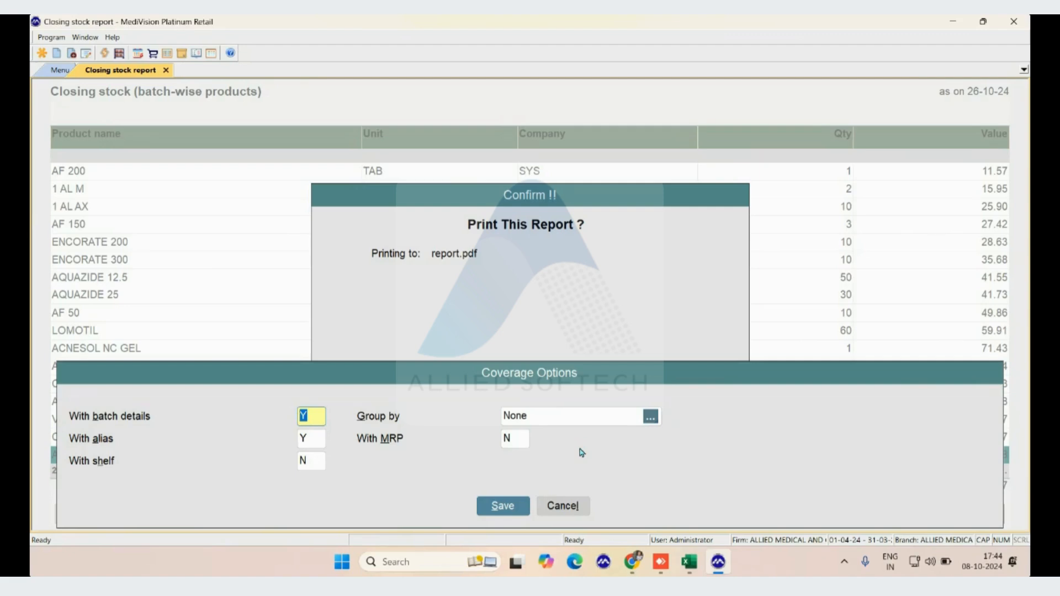
key(Return)
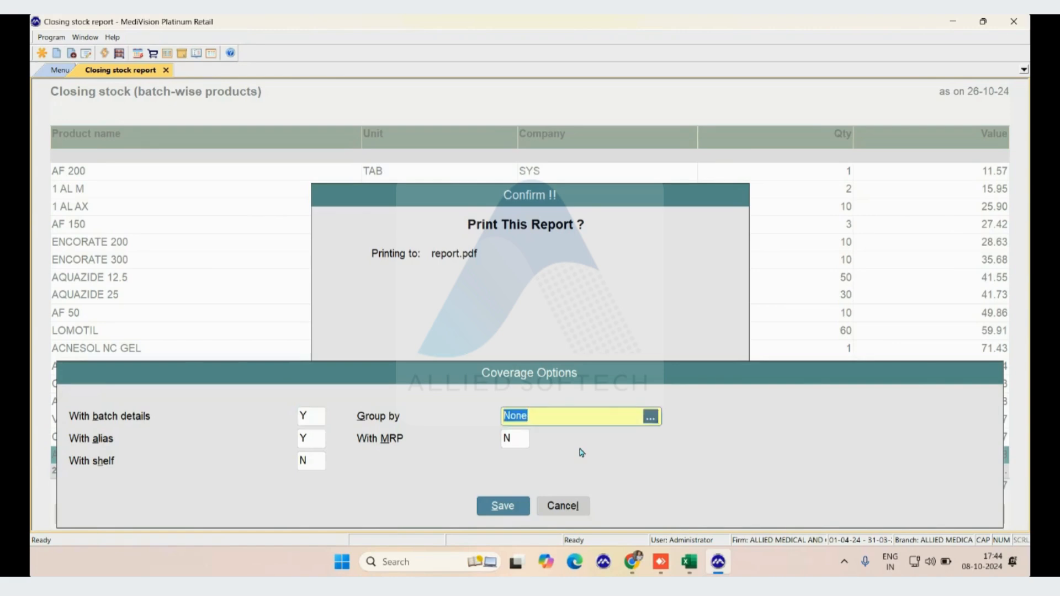
Look through the grouping choices and try grouping the printed report by Company
key(space)
key(Down)
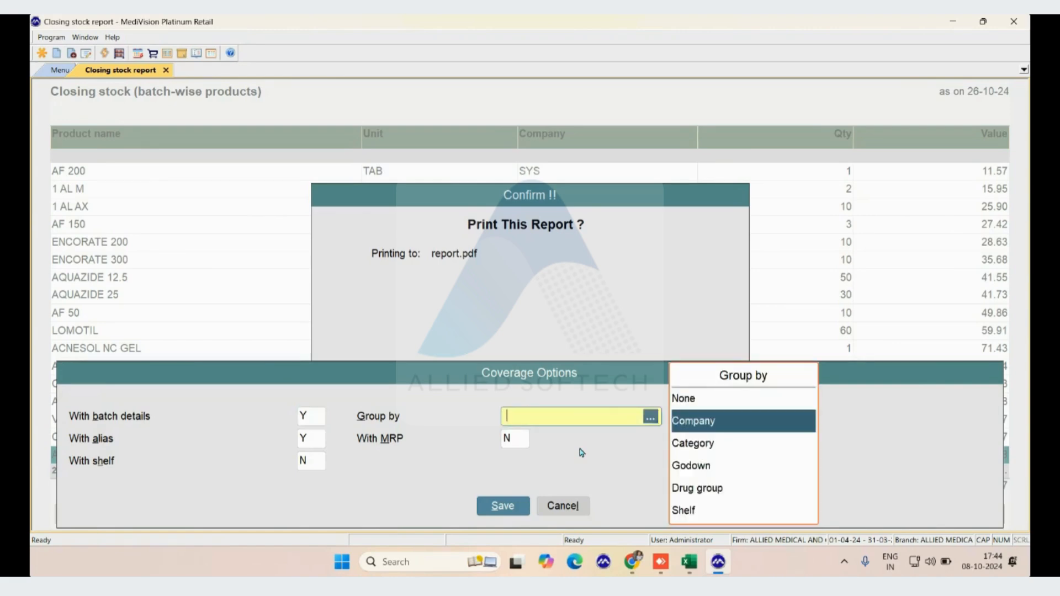
key(Down)
key(Down)
key(Down)
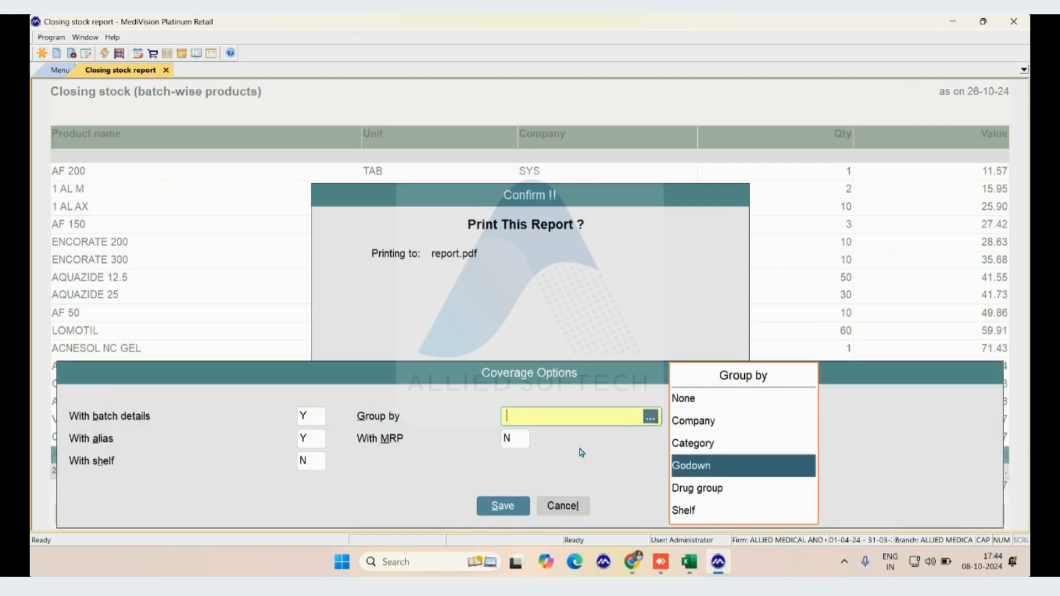
key(Down)
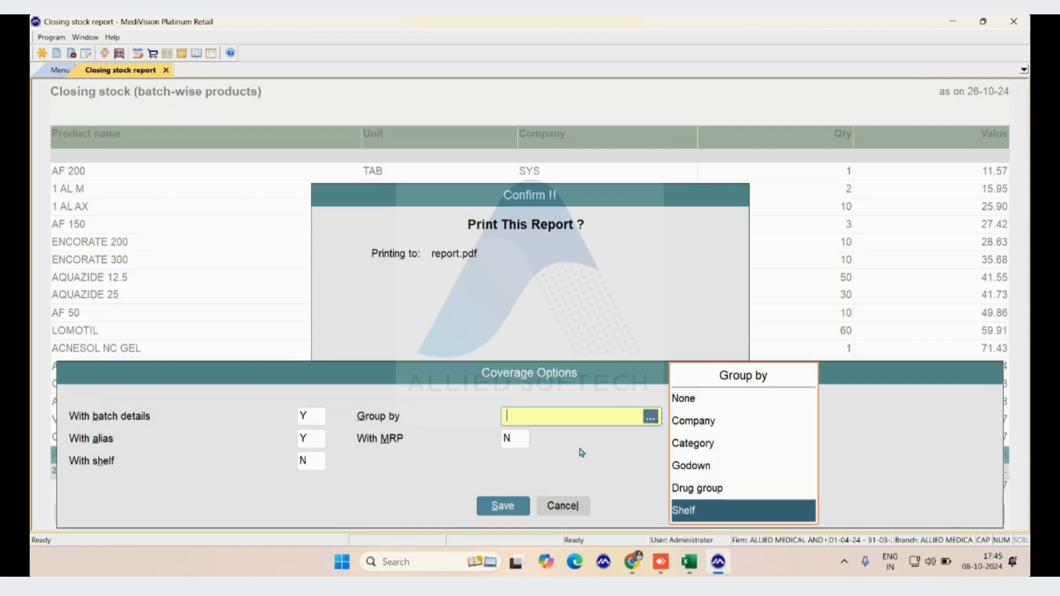
key(Up)
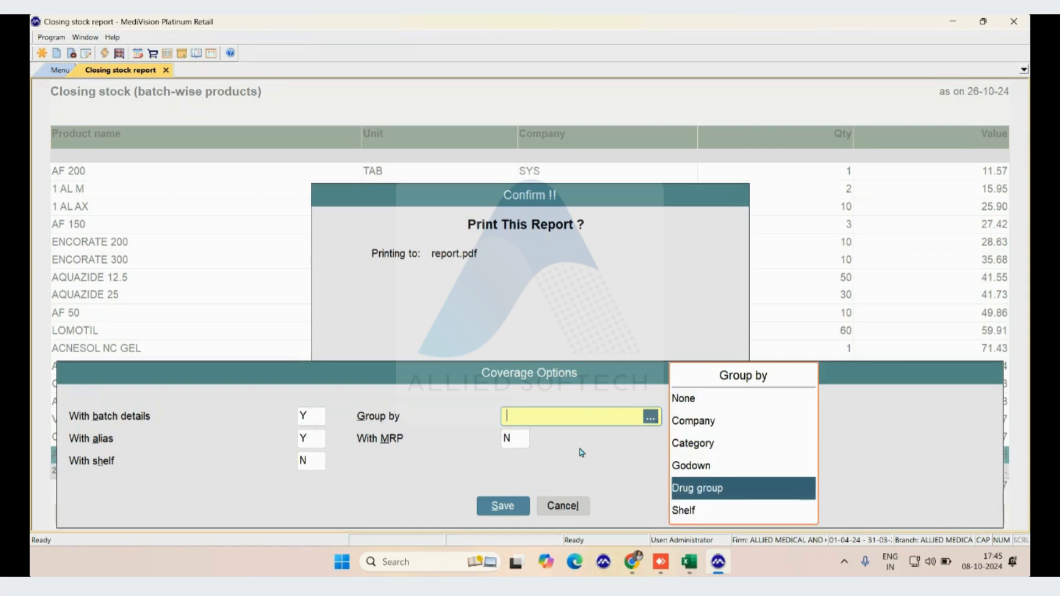
key(Up)
key(Up)
key(Up)
key(Up)
key(Down)
key(Return)
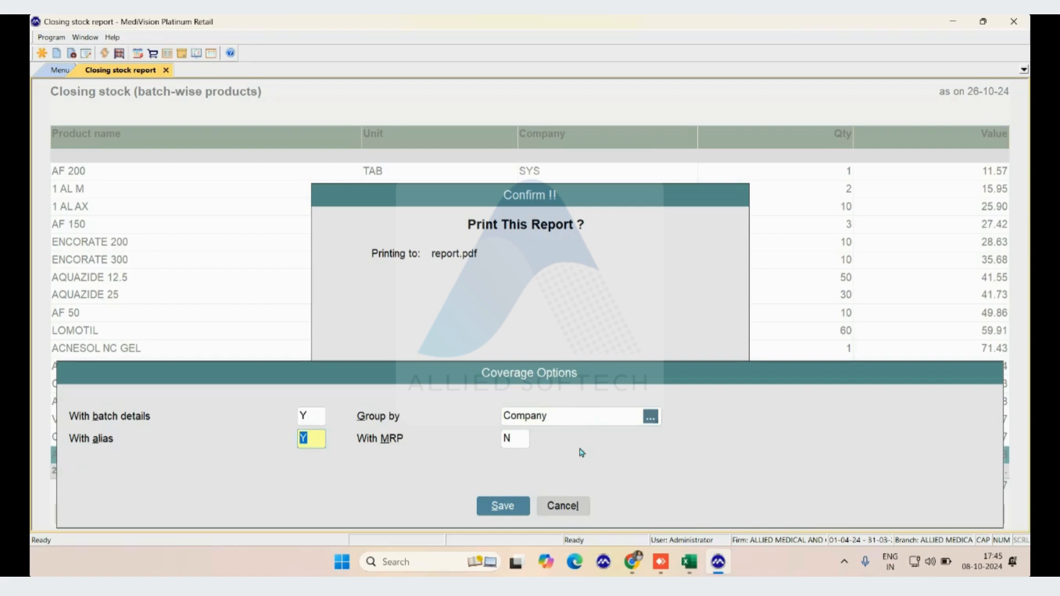
Set the coverage options to include MRP, keeping the alias included
key(Return)
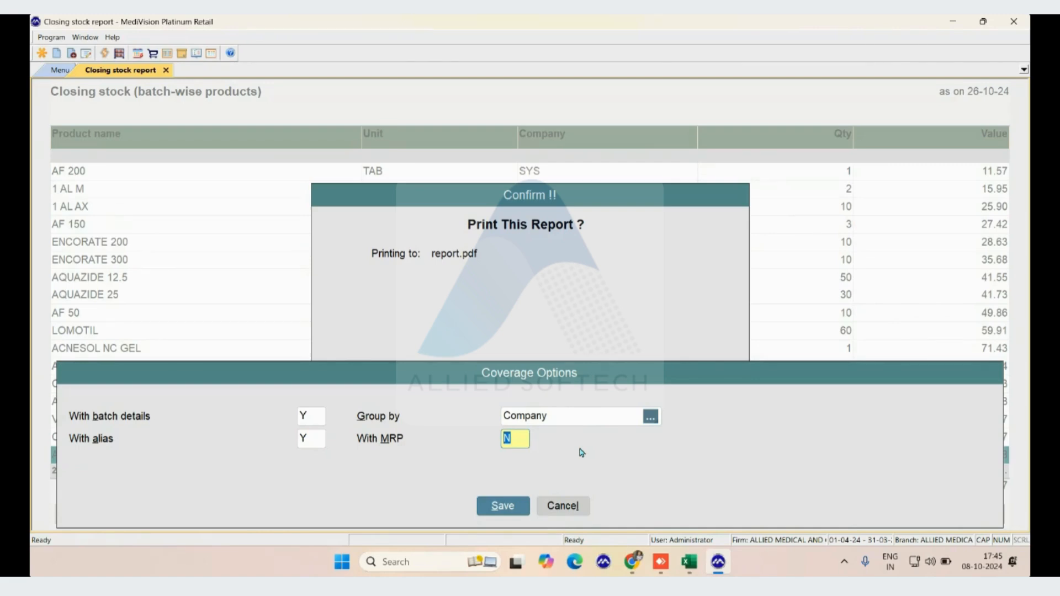
key(Up)
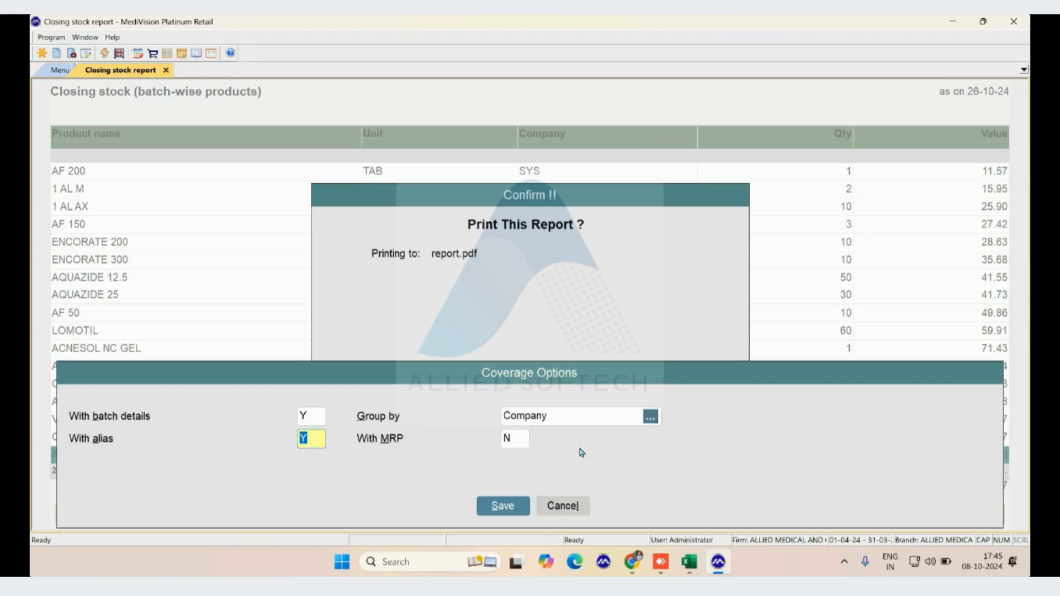
key(Return)
text(Y)
key(Return)
Review the grouping choices again and set the report's grouping back to None
key(Up)
key(Up)
key(Up)
key(Return)
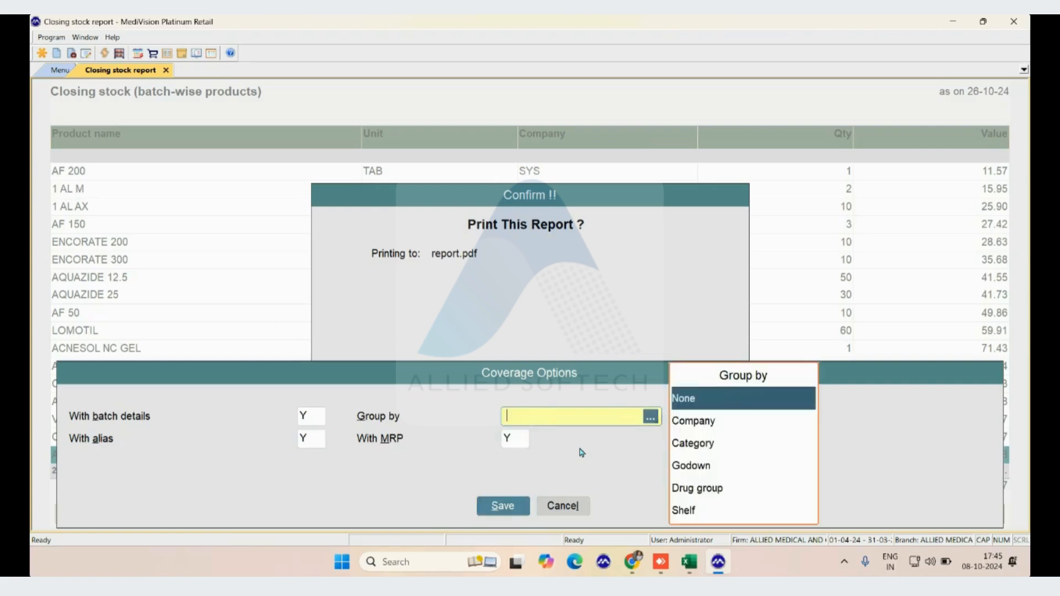
key(Down)
key(Down)
key(Down)
key(Down)
key(Down)
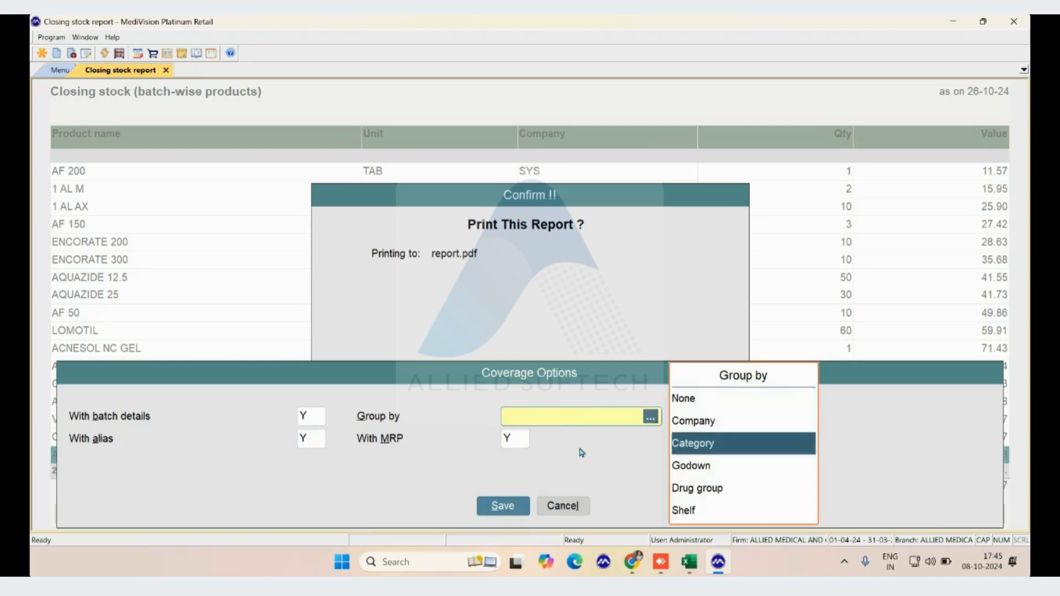
key(Up)
key(Up)
key(Up)
key(Up)
key(Up)
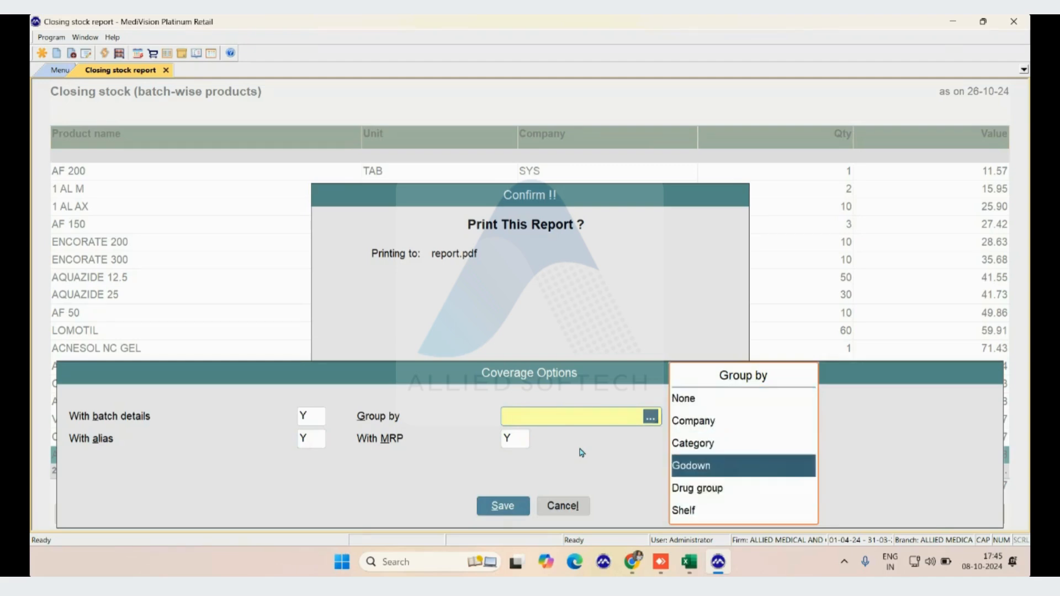
key(Return)
key(Return)
key(Return)
Include the shelf in the printed report and save the coverage options
text(Y)
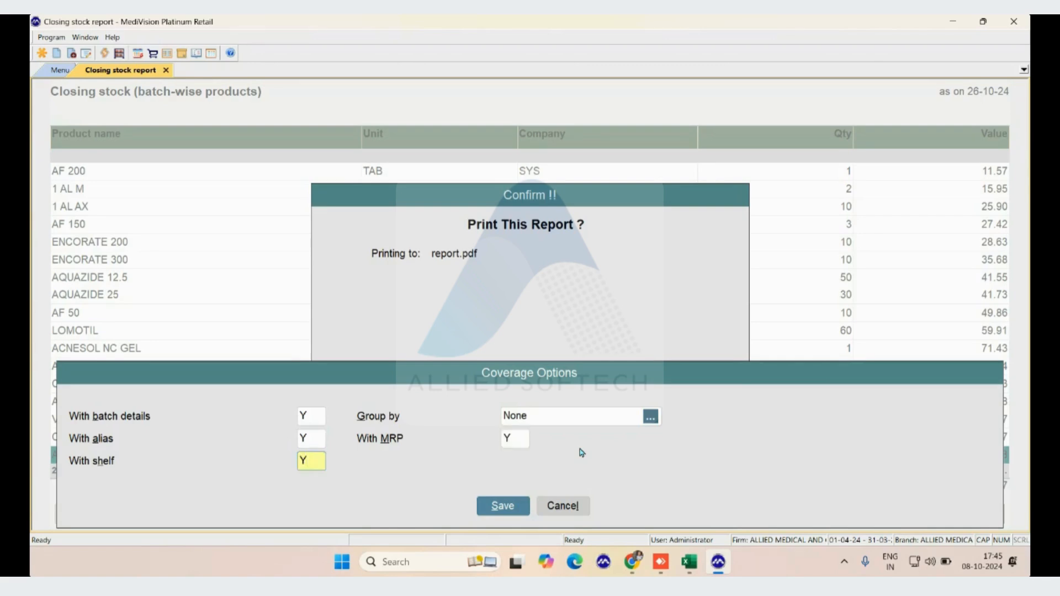
key(Return)
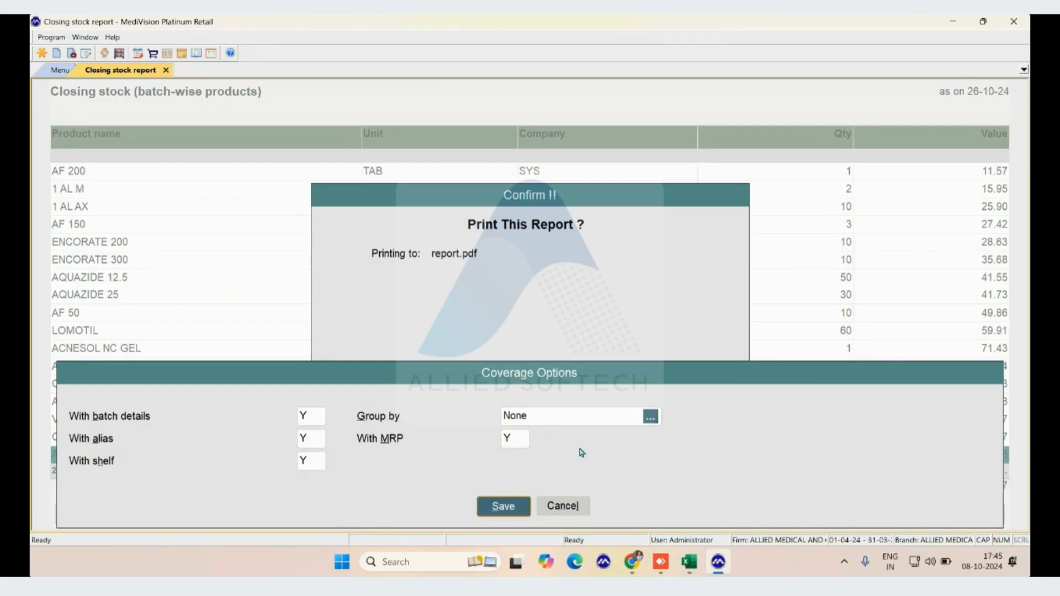
key(Return)
Set the report's method of reporting to Excel with file name report.xlsx and accept the printing options
key(Right)
key(Right)
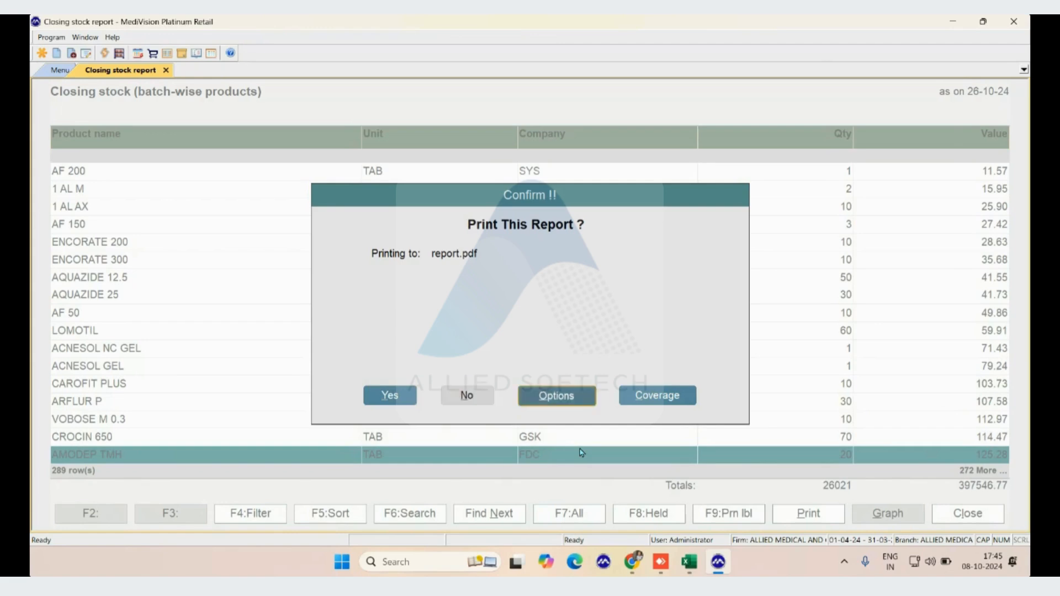
key(Return)
text(e)
key(Return)
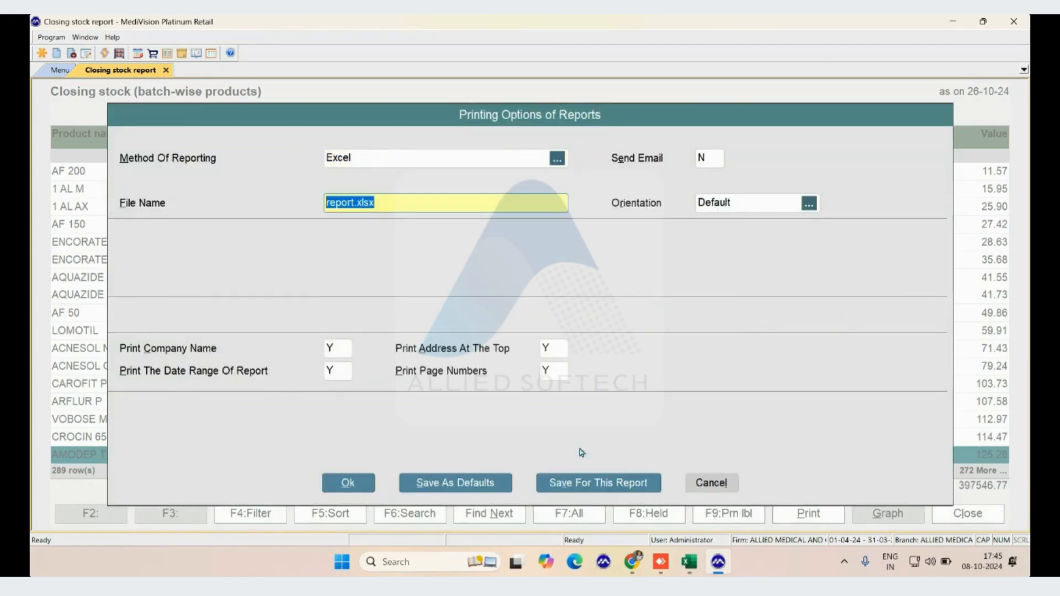
key(Return)
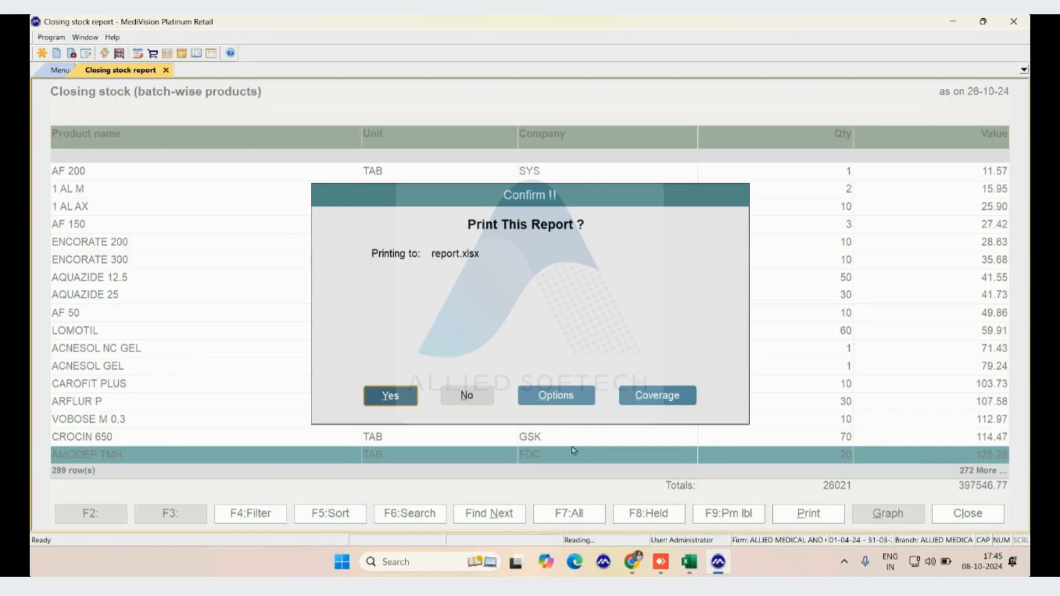
Print the closing stock report to report.xlsx and check the first product rows in Excel
double_click(385, 401)
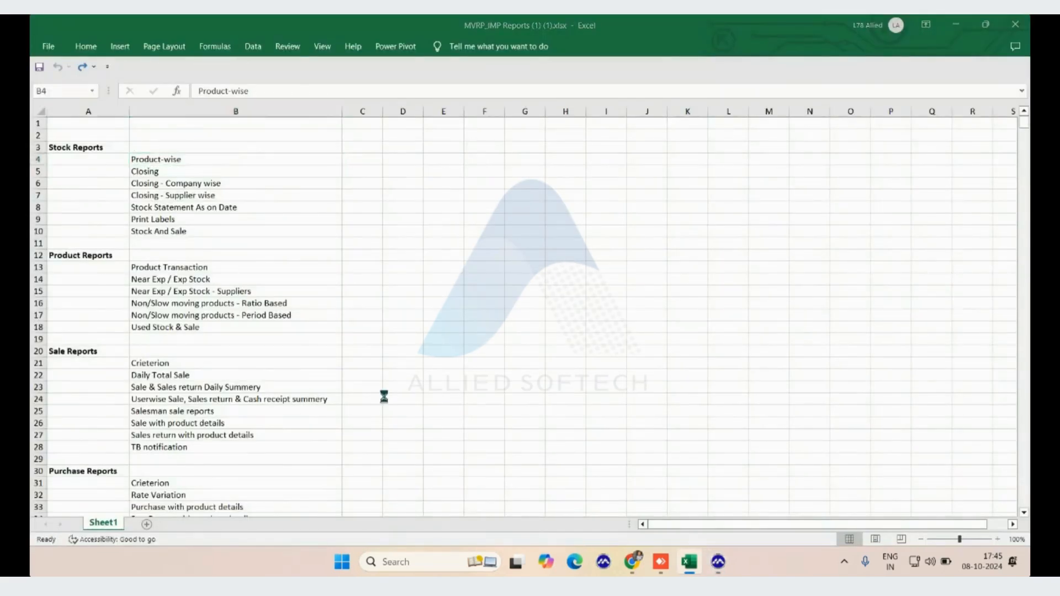
key(Down)
key(Down)
key(Down)
key(Down)
key(Down)
key(Down)
key(Down)
key(Down)
key(Down)
key(Down)
key(Up)
key(Up)
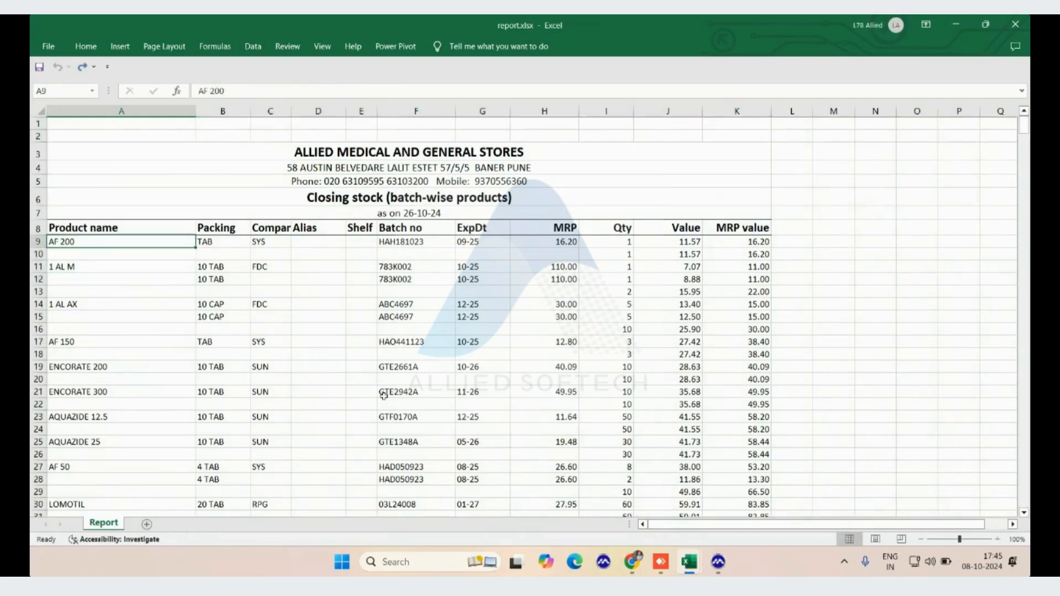
Examine the columns of the first product row, from packing and company to batch, expiry, quantity and value
key(Right)
key(Right)
key(Right)
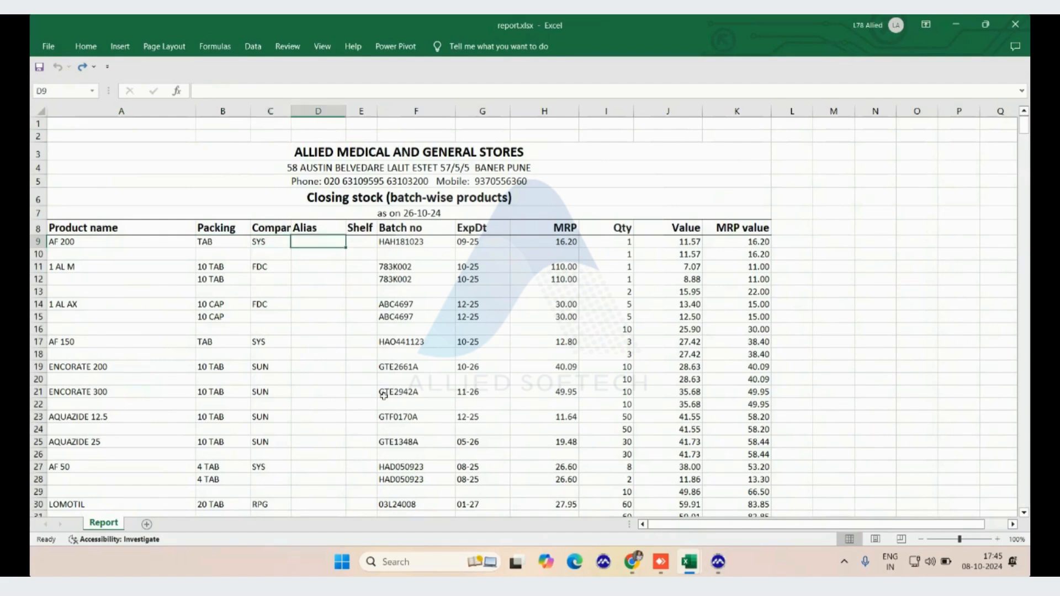
key(Right)
key(Right)
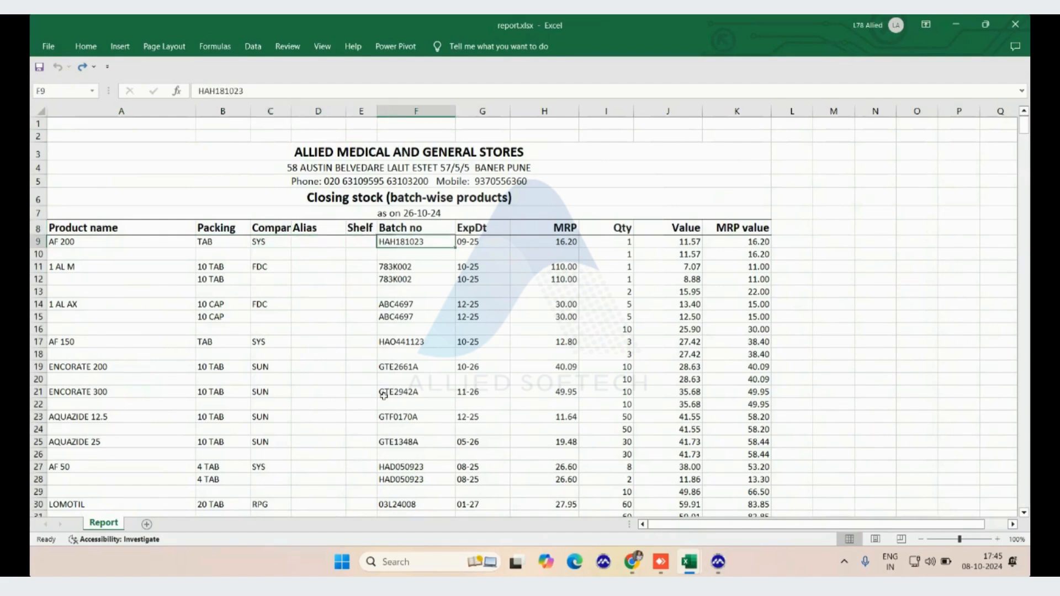
key(Right)
key(Right)
key(Right)
key(Right)
key(Right)
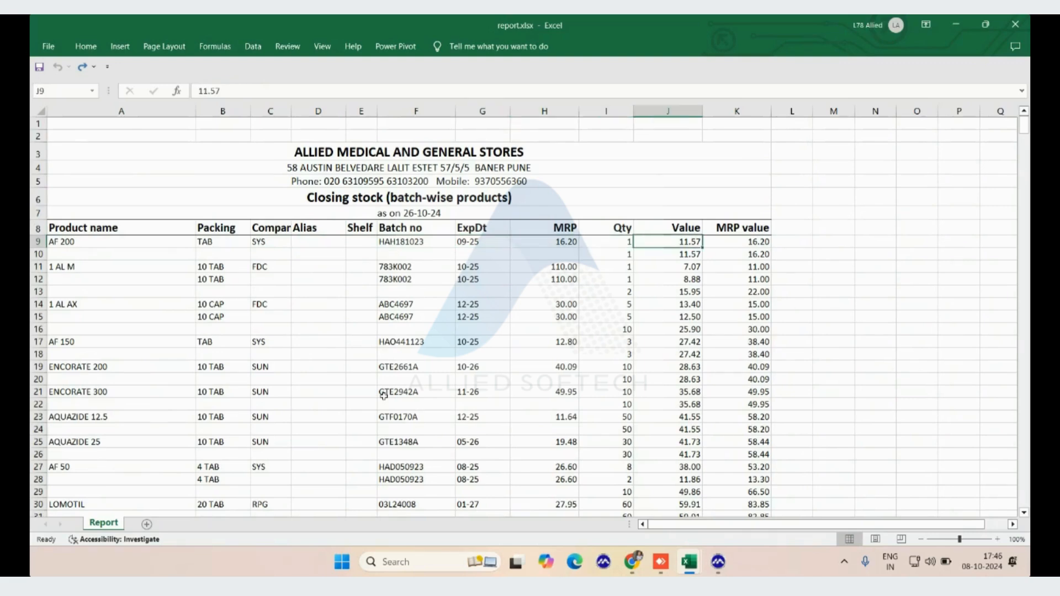
key(Left)
key(Right)
Go down the MRP value column to the end of the exported sheet and examine the totals row
key(Down)
key(Down)
key(Down)
key(Down)
key(Down)
key(Down)
key(Down)
key(Down)
key(Down)
key(Down)
key(Down)
key(Down)
key(Down)
key(Down)
key(Down)
key(Down)
key(Down)
key(Down)
key(Down)
key(Down)
key(Down)
key(Down)
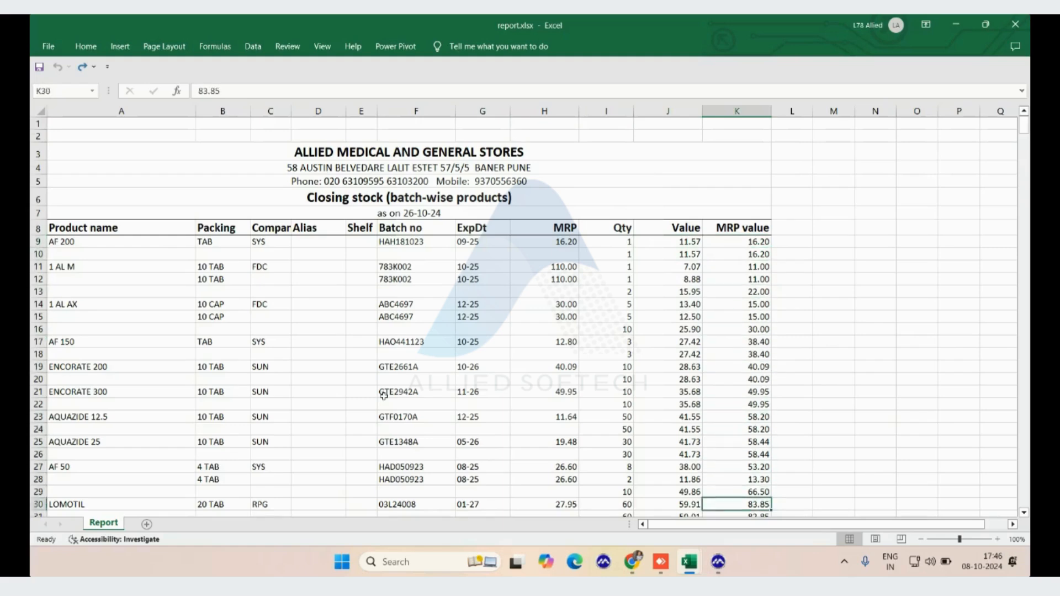
key(ctrl+Down)
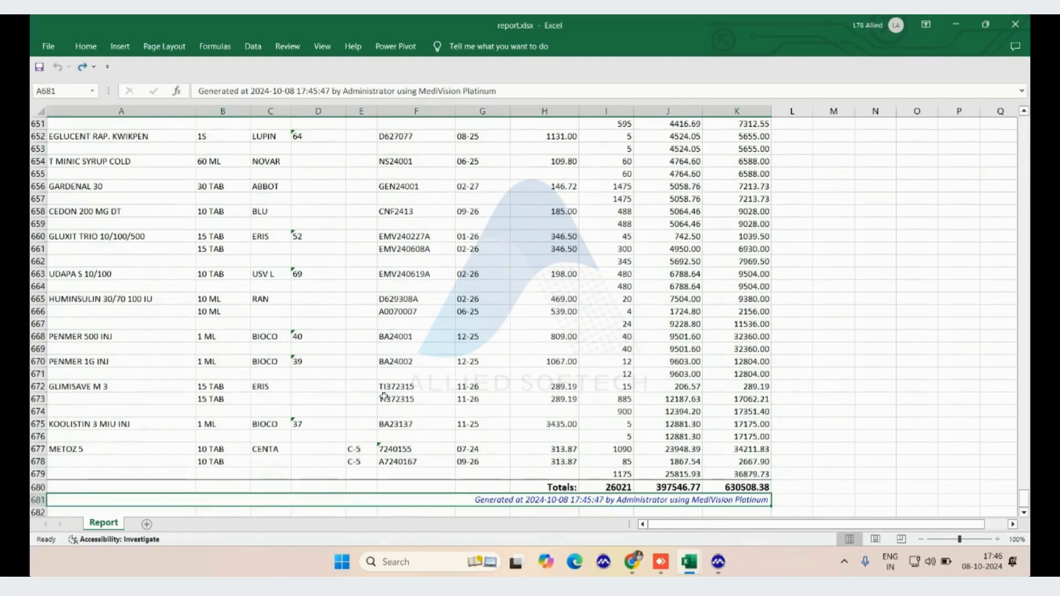
key(Up)
key(Left)
key(Left)
key(Down)
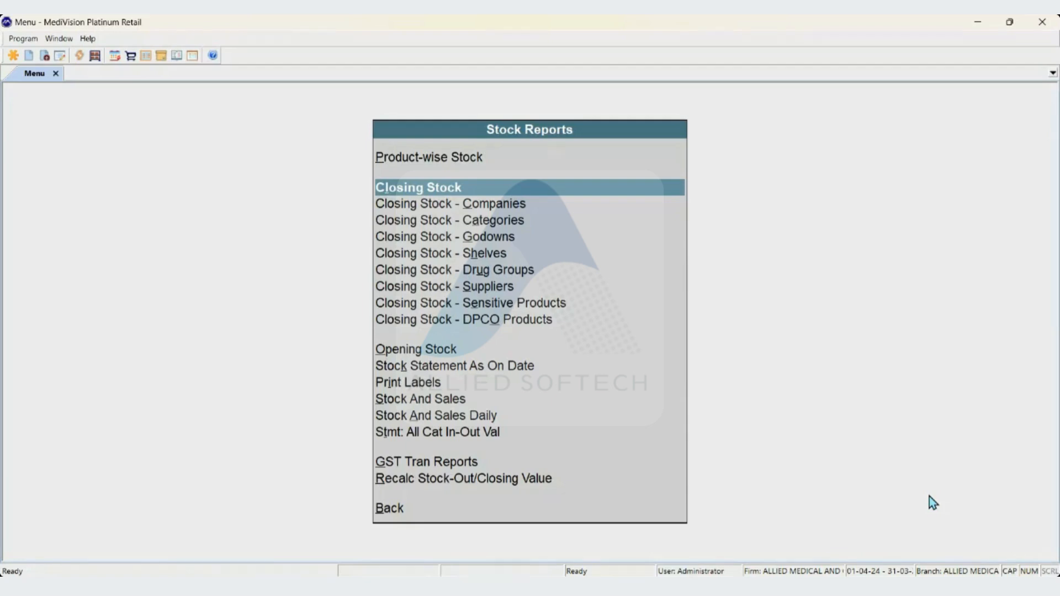
Generate the company-wise closing stock report in MediVision for 3M INDIA LIMITED and AAN PHARMA, then close it
key(Down)
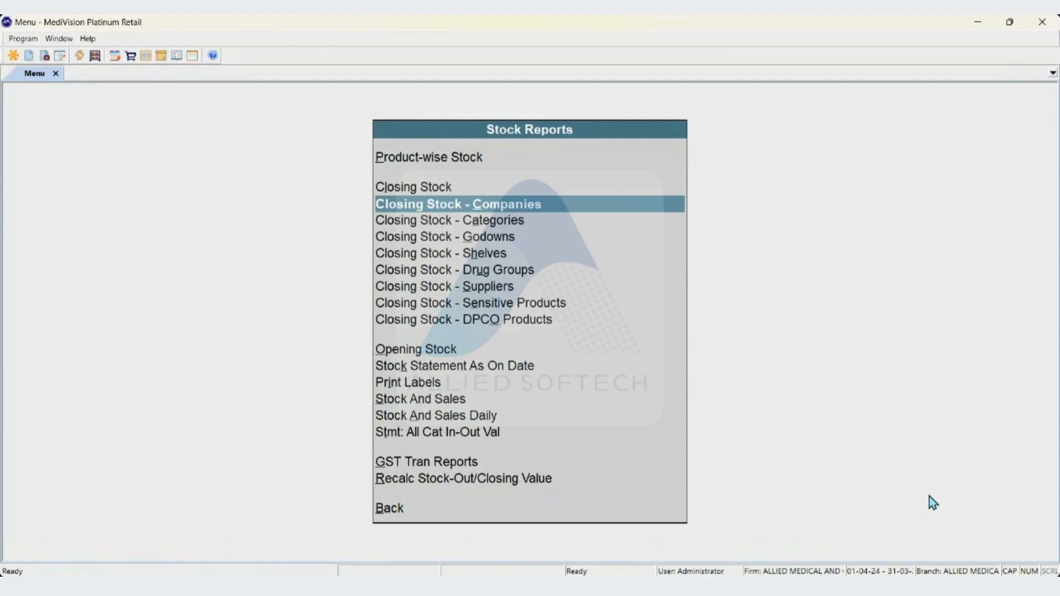
key(Return)
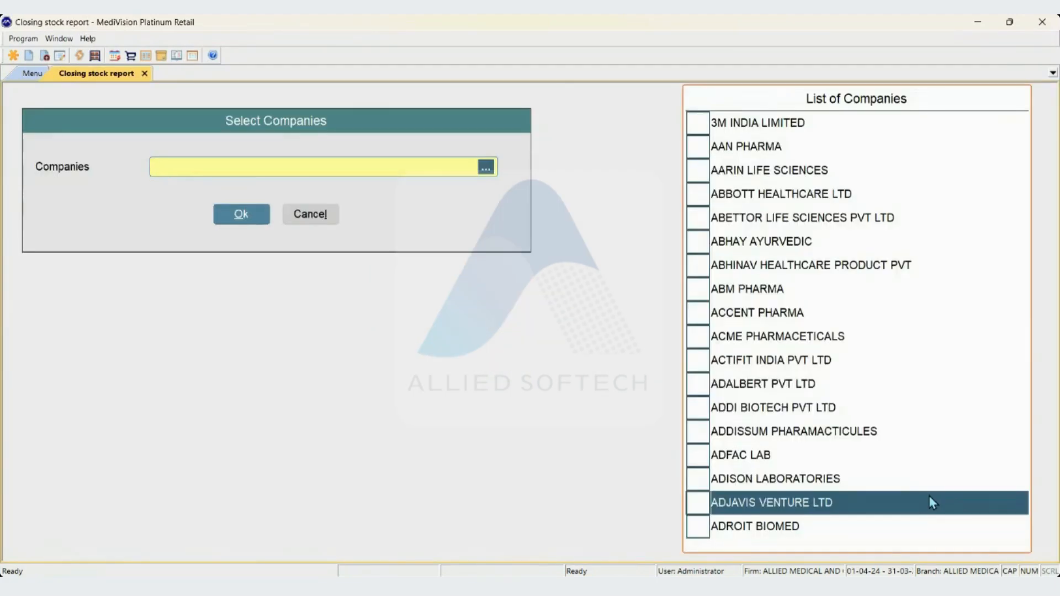
key(Up)
key(Up)
key(Up)
key(Up)
key(Up)
key(Up)
key(Up)
key(Up)
key(Up)
key(Up)
key(Up)
key(Up)
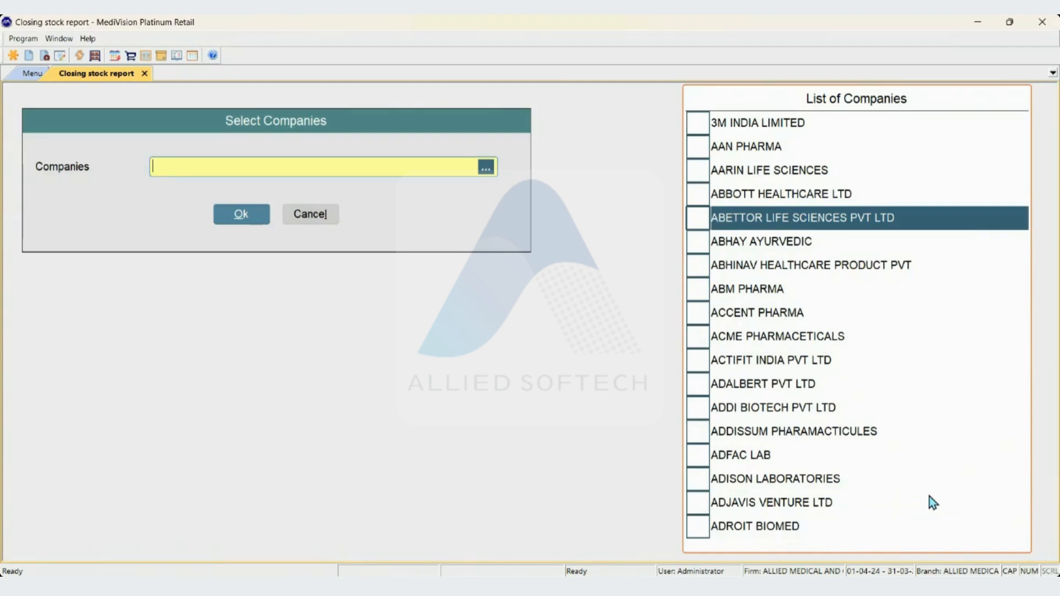
key(Up)
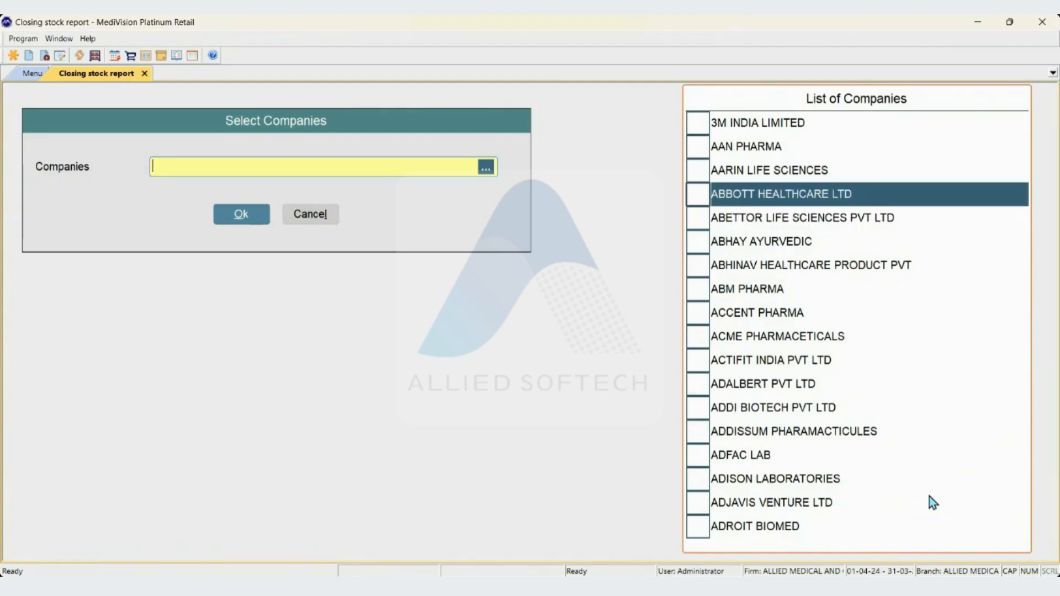
key(Up)
key(Up)
key(Up)
key(space)
key(Down)
key(space)
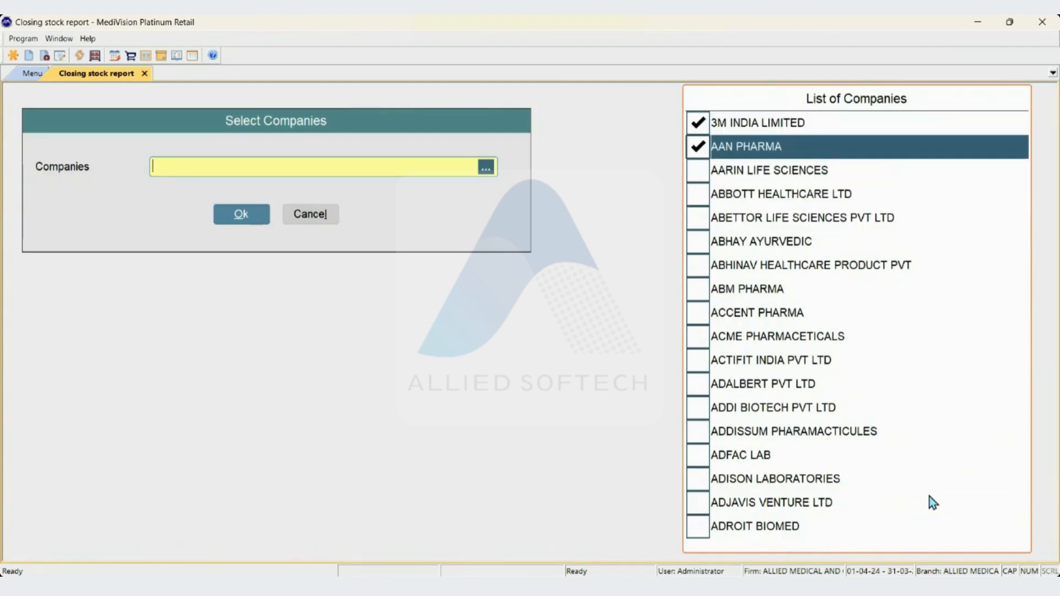
key(Return)
key(Return)
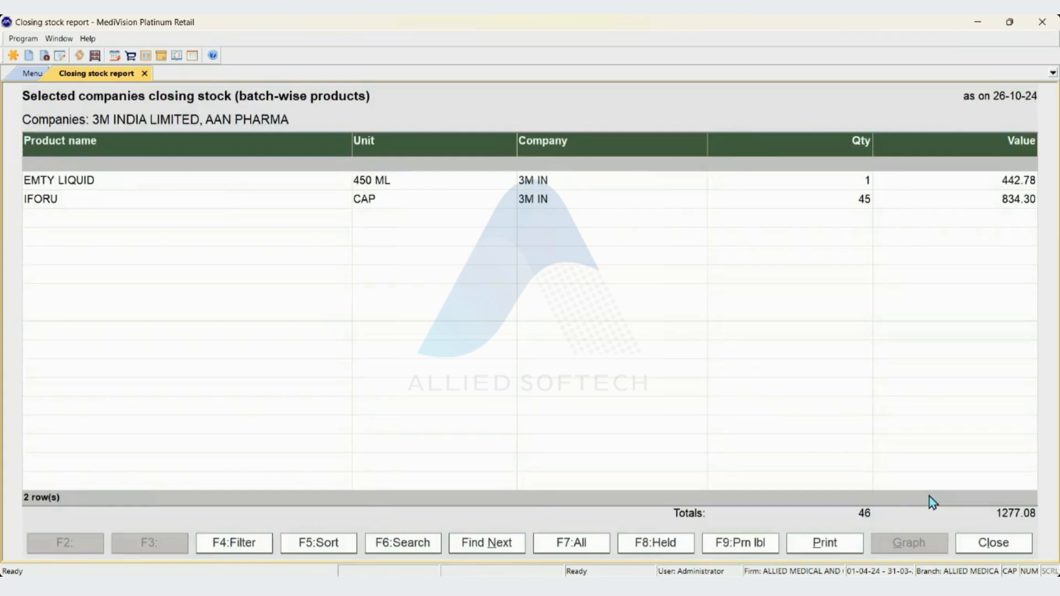
key(Escape)
Generate the category-wise closing stock report for Allopathic, look through its products and return to the category selection
key(Down)
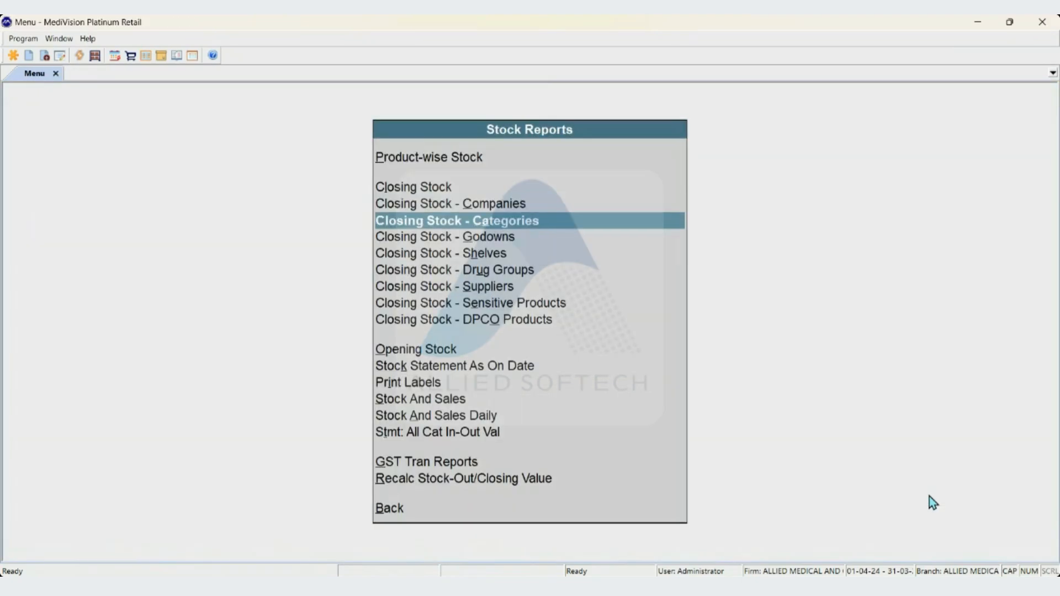
key(Return)
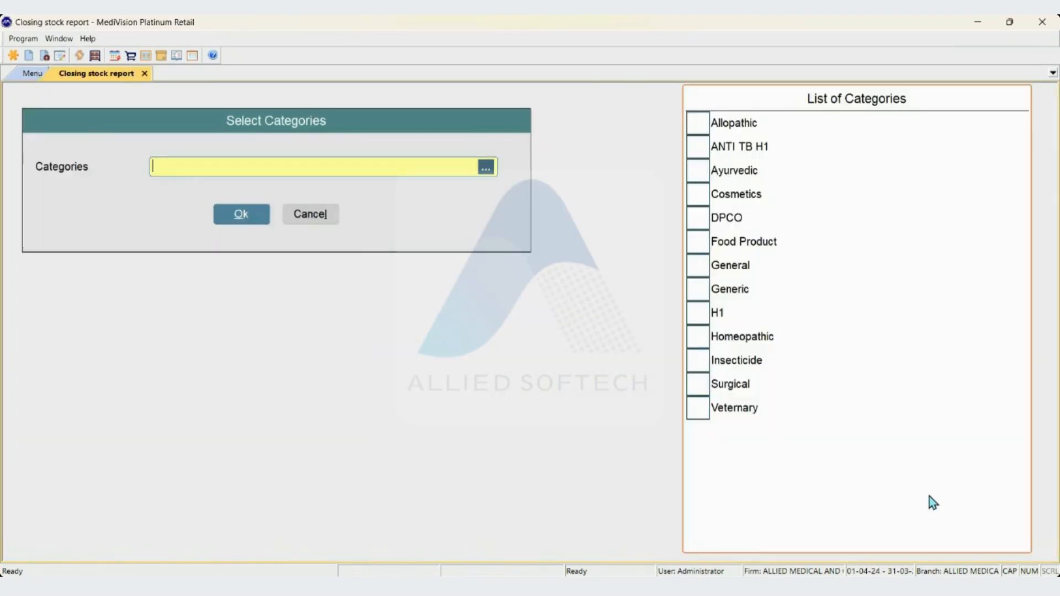
key(space)
key(Return)
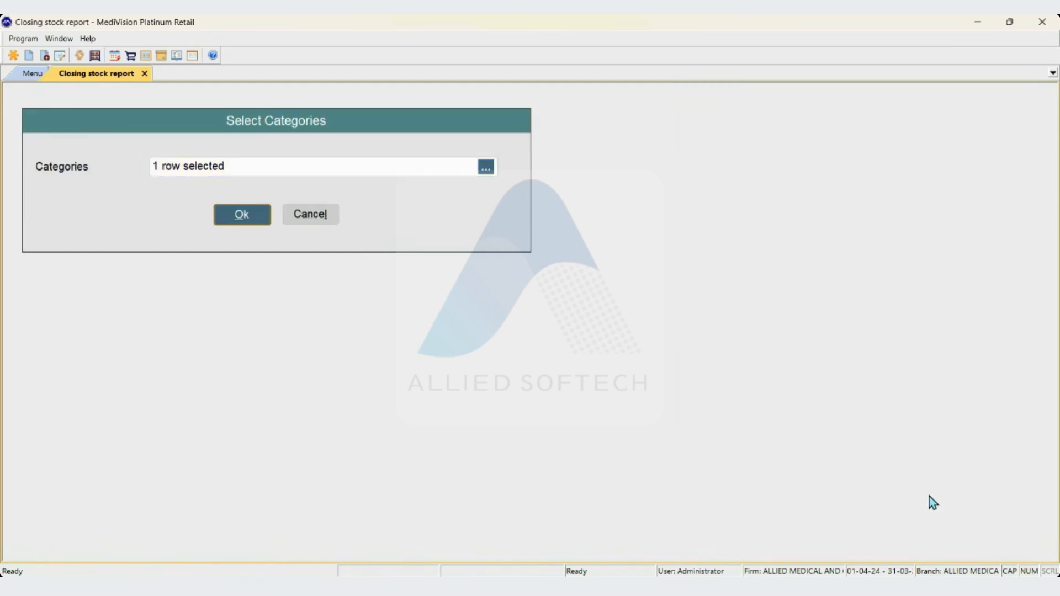
key(Return)
key(Down)
key(Down)
key(Down)
key(Down)
key(Down)
key(Down)
key(Down)
key(Down)
key(Down)
key(Down)
key(Down)
key(Down)
key(Down)
key(Down)
key(Down)
key(Down)
key(Down)
key(Down)
key(Down)
key(Down)
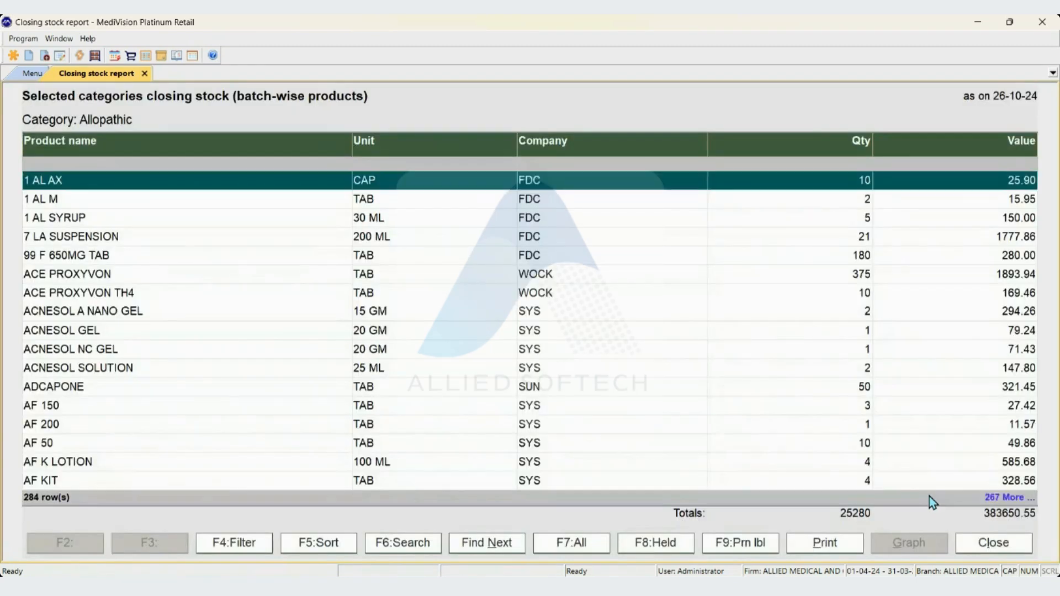
key(Down)
key(Down)
key(Down)
key(Down)
key(Down)
key(Down)
key(Down)
key(Down)
key(Down)
key(Down)
key(Down)
key(Down)
key(Down)
key(Down)
key(Down)
key(Down)
key(Down)
key(Down)
key(Down)
key(Down)
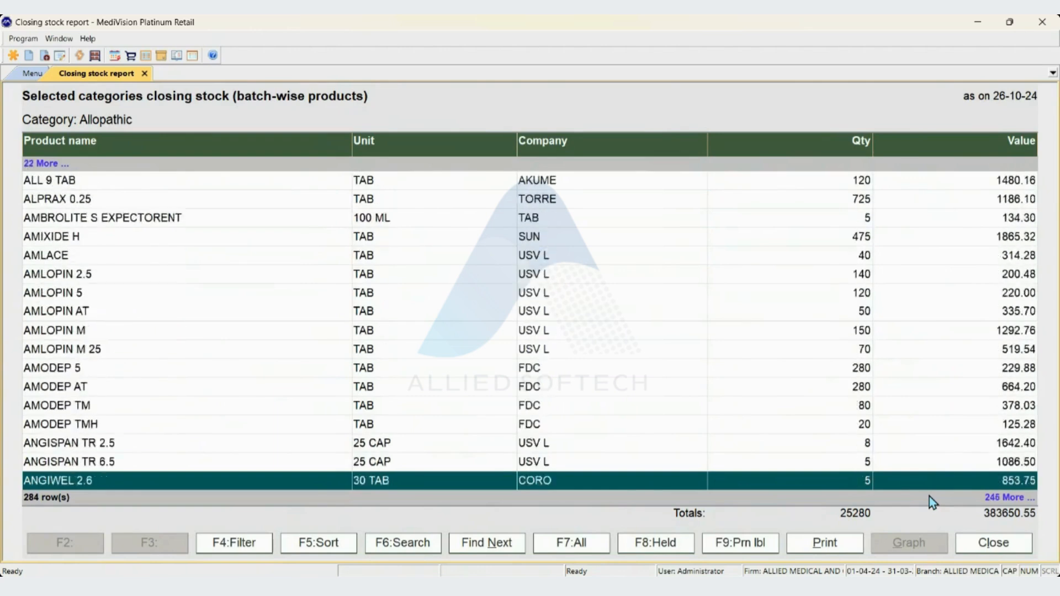
key(Escape)
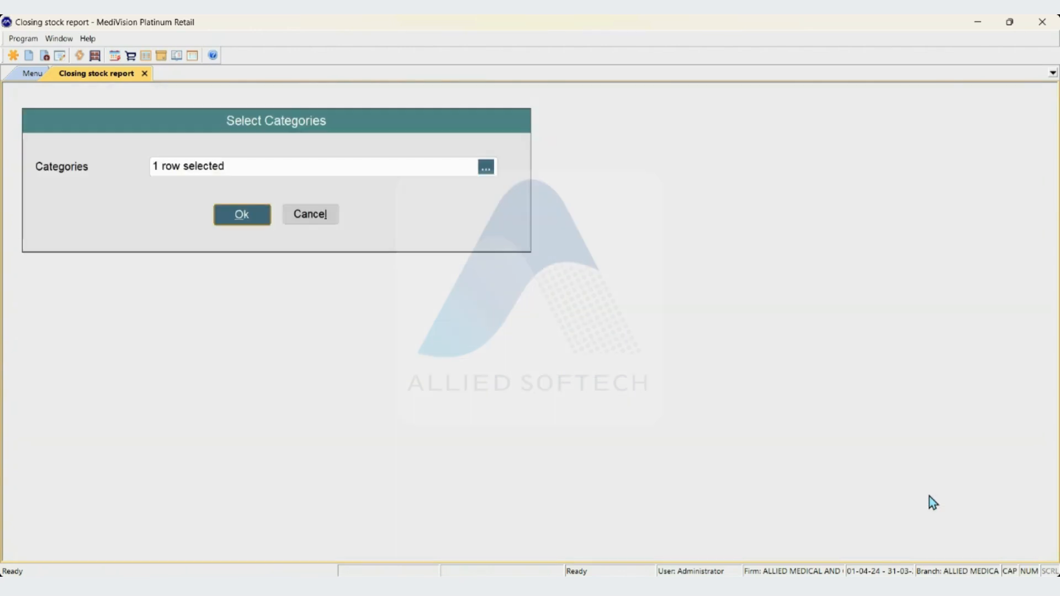
Add ANTI TB H1, Ayurvedic, Cosmetics, DPCO and Food Product to the selected categories and generate the report again
key(Up)
key(Down)
key(space)
key(Down)
key(space)
key(Down)
key(space)
key(Down)
key(space)
key(Down)
key(space)
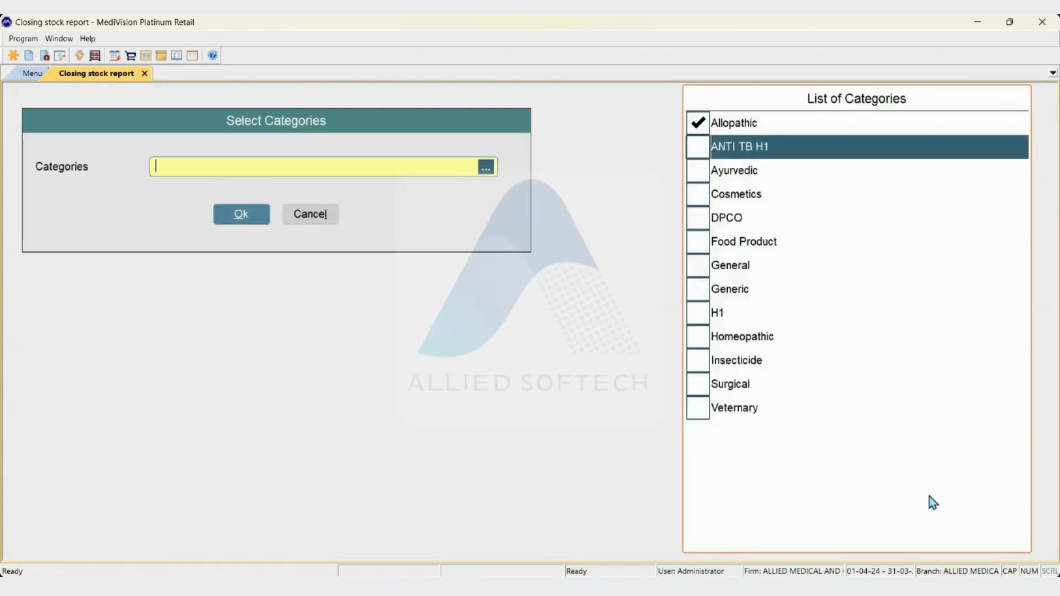
key(Up)
key(Up)
key(Up)
key(Up)
key(Up)
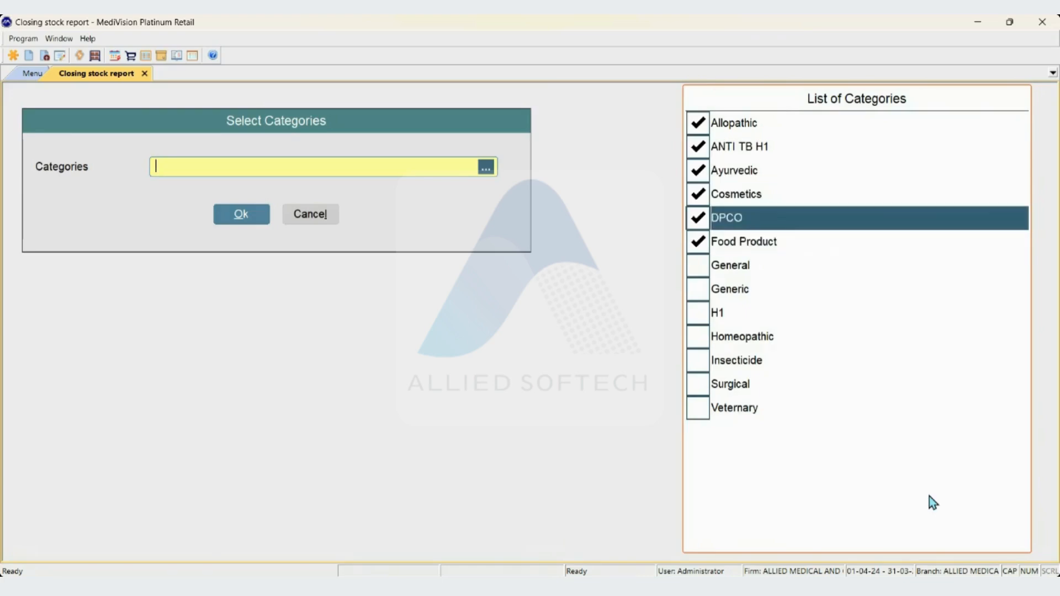
key(Return)
key(Return)
Look through the products in the multi-category closing stock report and close it
key(Down)
key(Down)
key(Down)
key(Down)
key(Down)
key(Down)
key(Down)
key(Down)
key(Down)
key(Down)
key(Down)
key(Down)
key(Down)
key(Down)
key(Down)
key(Down)
key(Down)
Generate the godown-wise closing stock report for the Shop godown
key(Down)
key(Down)
key(Down)
key(Down)
key(Down)
key(Down)
key(Down)
key(Down)
key(Down)
key(Down)
key(Down)
key(Down)
key(Down)
key(Down)
key(Down)
key(Down)
key(Down)
key(Down)
key(Down)
key(Down)
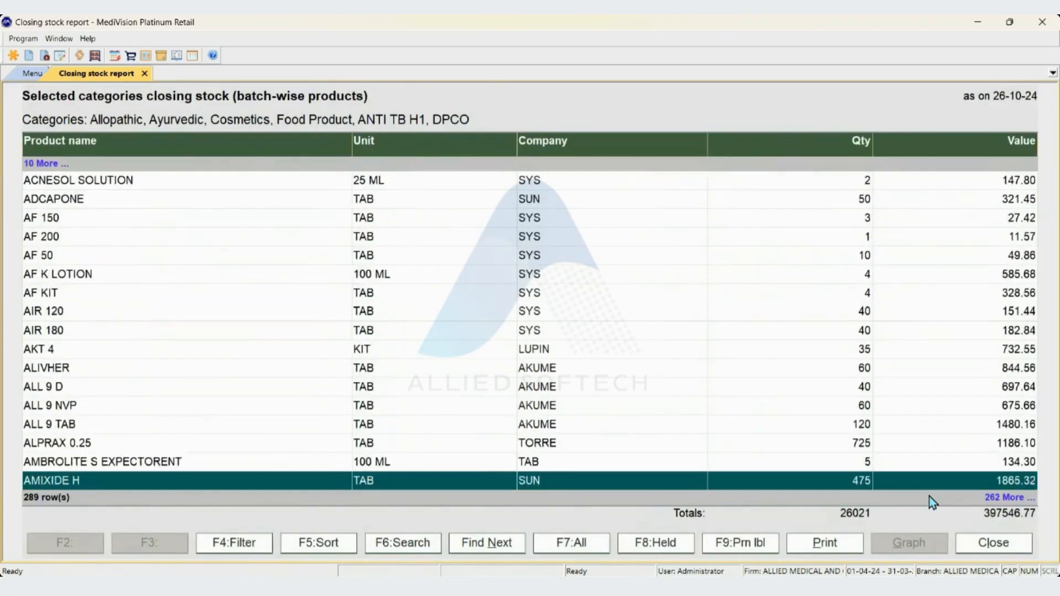
key(Escape)
key(Down)
key(Return)
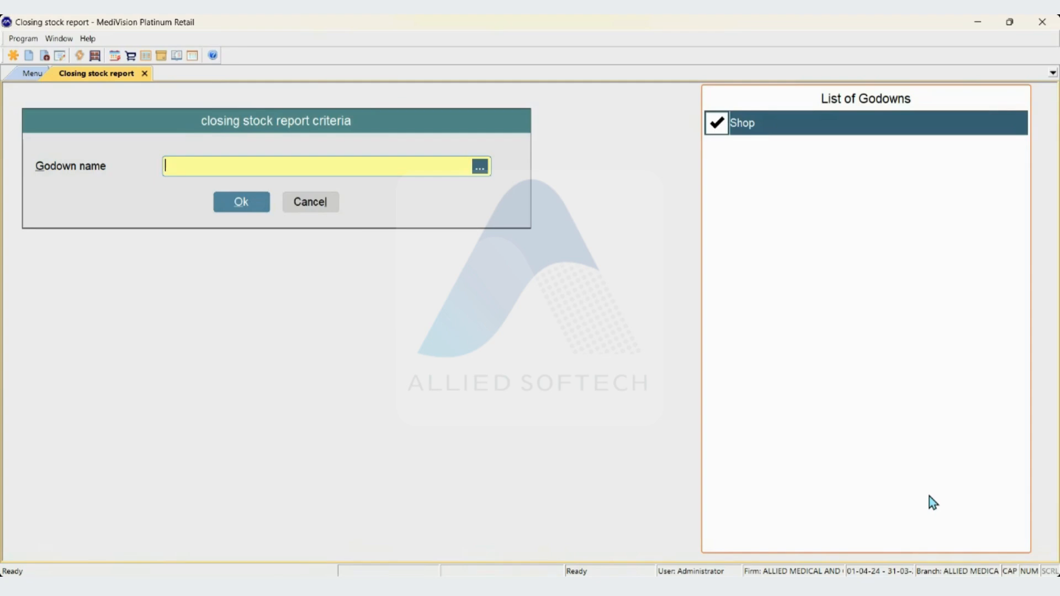
key(Return)
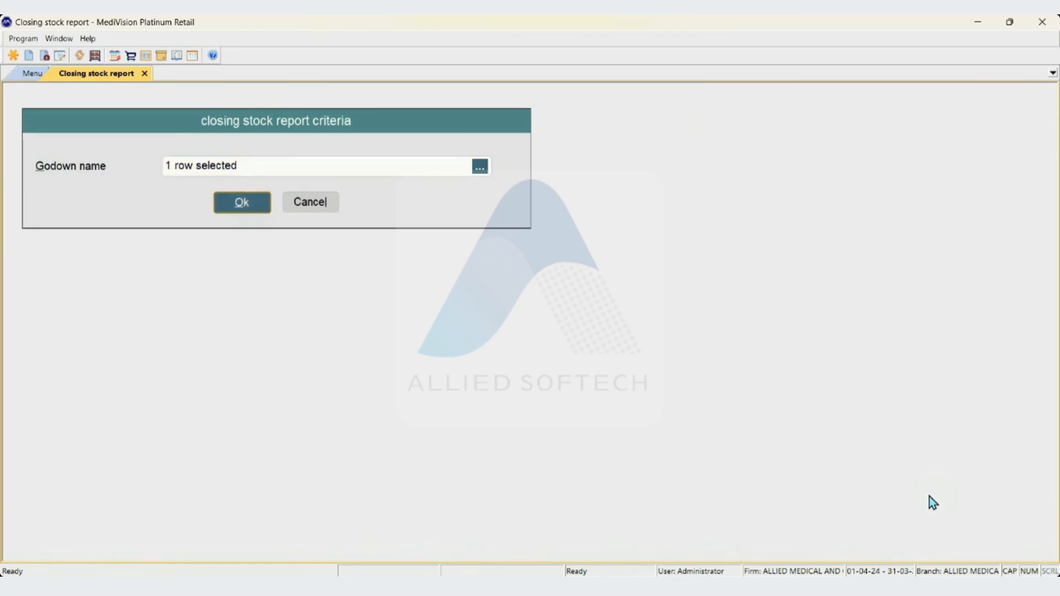
key(Return)
Look through the product rows of the Shop godown's closing stock report and close it
key(Down)
key(Down)
key(Down)
key(Down)
key(Down)
key(Down)
key(Down)
key(Down)
key(Down)
key(Down)
key(Down)
key(Down)
key(Down)
key(Down)
key(Down)
key(Down)
key(Down)
key(Down)
key(Down)
key(Down)
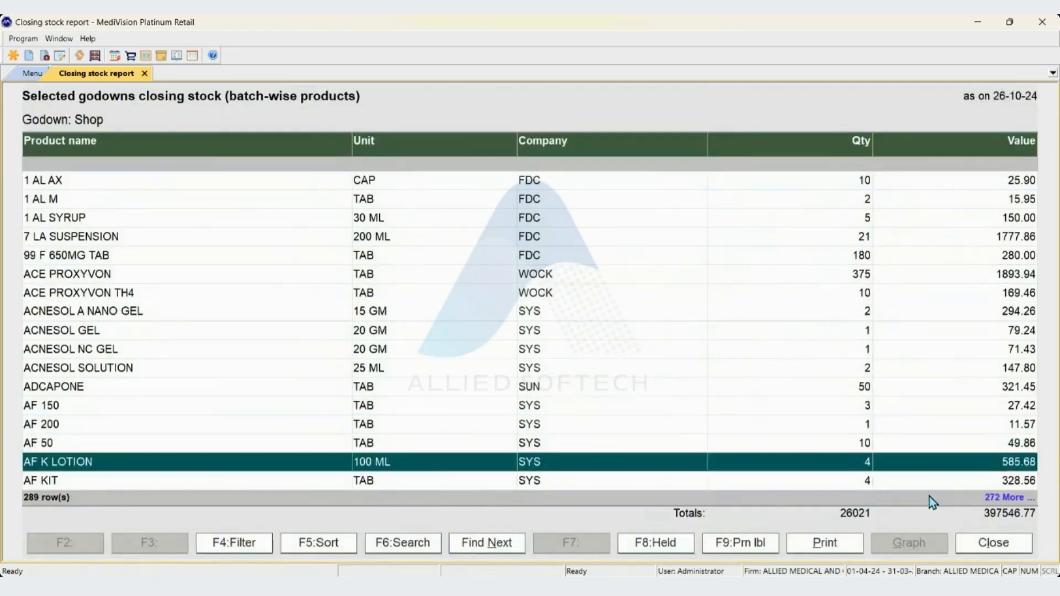
key(Down)
key(Down)
key(Down)
key(Down)
key(Down)
key(Down)
key(Down)
key(Down)
key(Down)
key(Down)
key(Down)
key(Down)
key(Down)
key(Down)
key(Down)
key(Down)
key(Down)
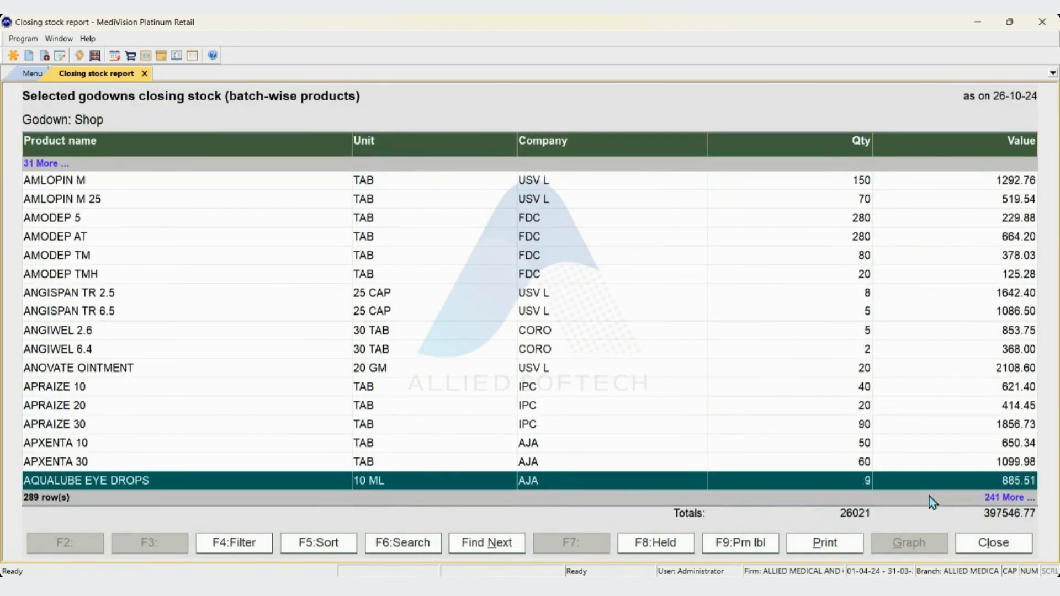
key(Up)
key(Up)
key(Up)
key(Up)
key(Up)
key(Up)
key(Up)
key(Up)
key(Up)
key(Up)
key(Up)
key(Up)
key(Up)
key(Up)
key(Up)
key(Up)
key(Up)
key(Up)
key(Up)
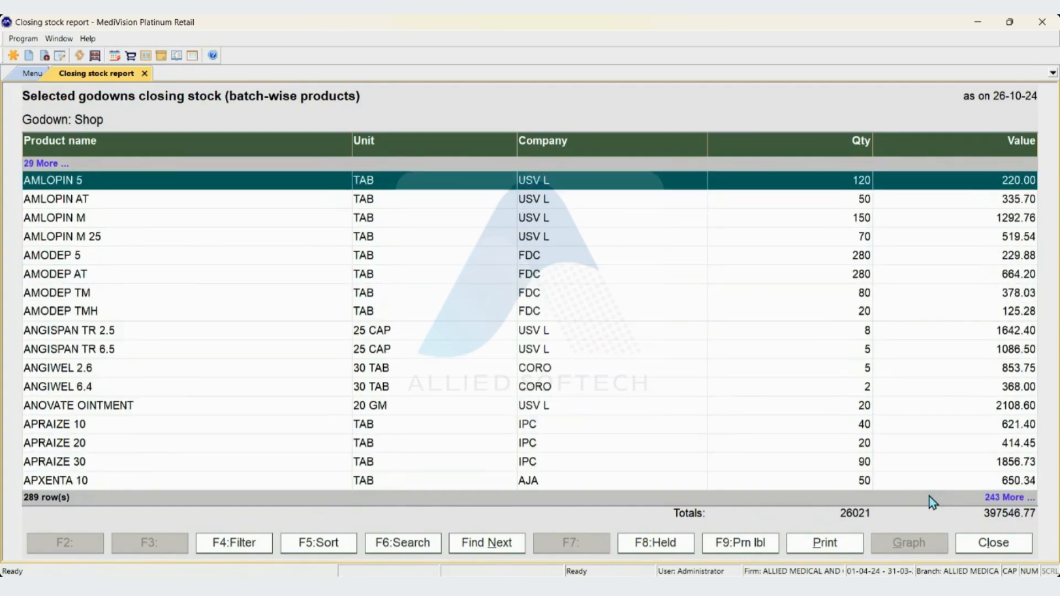
key(Escape)
Generate the shelf-wise closing stock report for shelf A-1 in the Shop godown, then return to the stock reports list
key(Down)
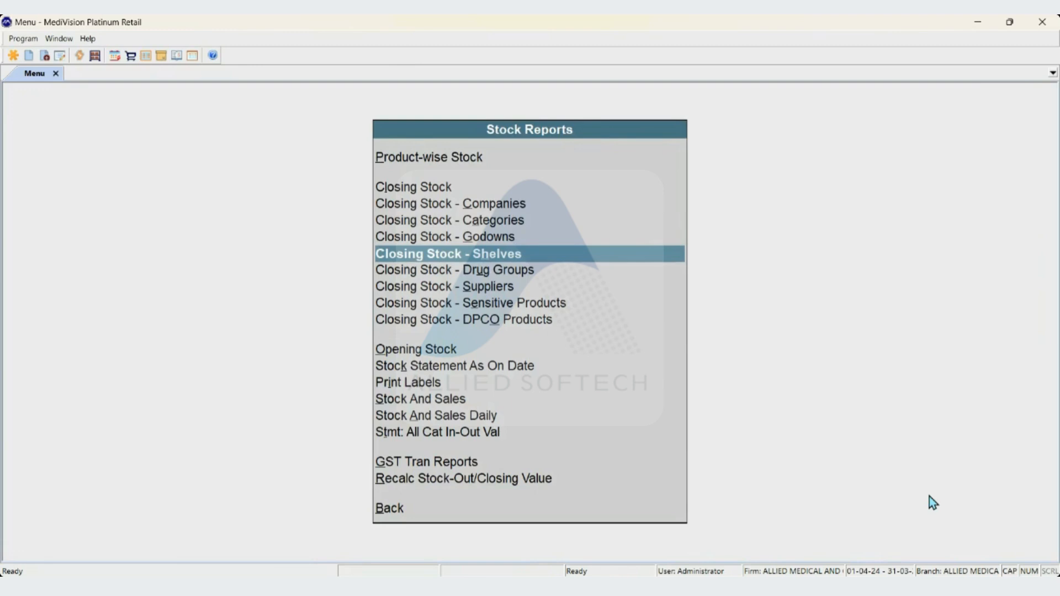
key(Return)
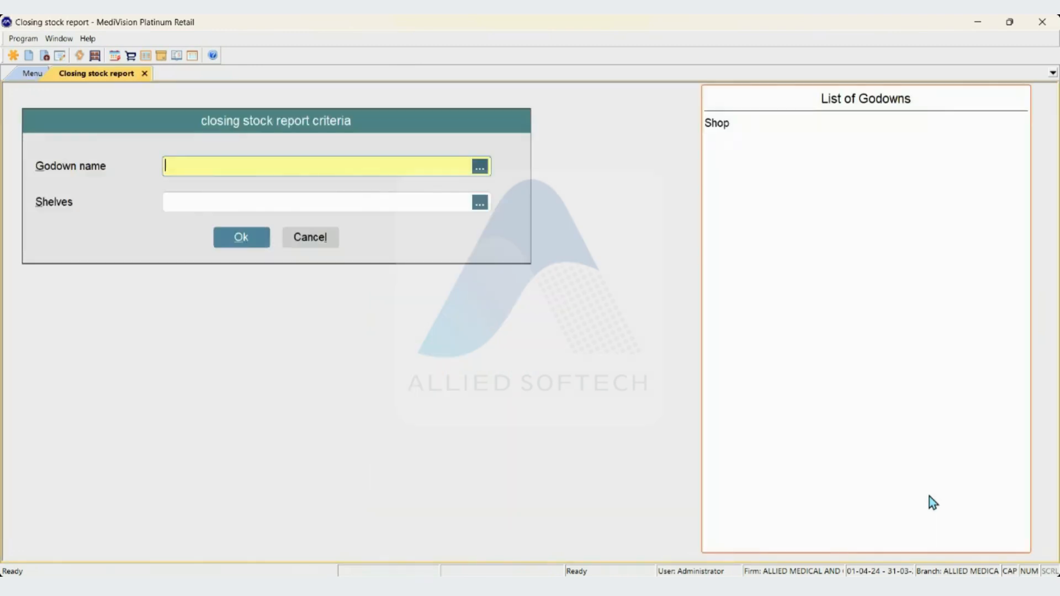
key(Down)
key(Return)
key(Down)
key(Down)
key(Up)
key(space)
key(Return)
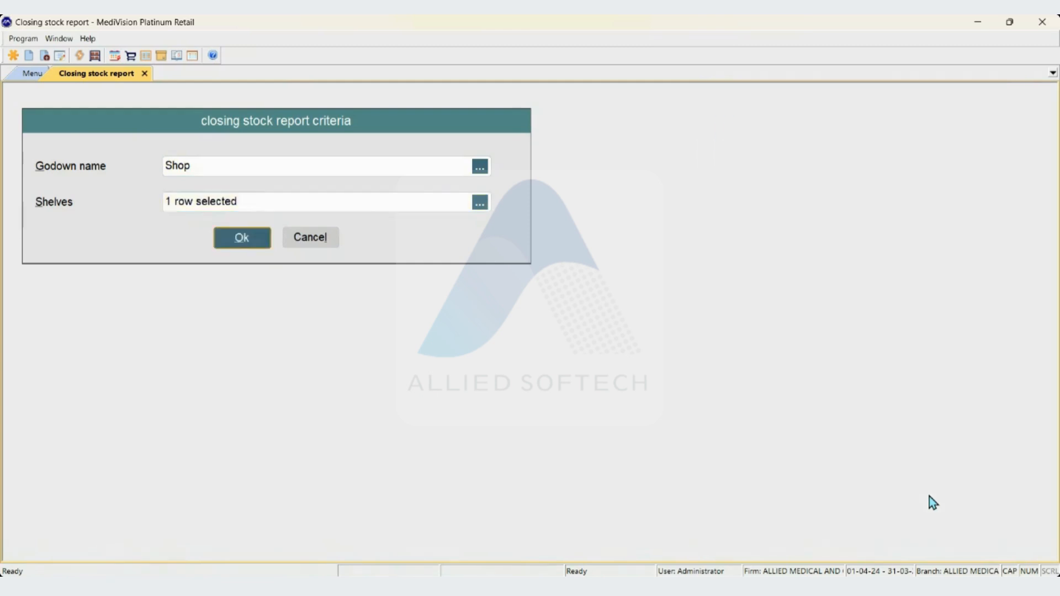
key(Return)
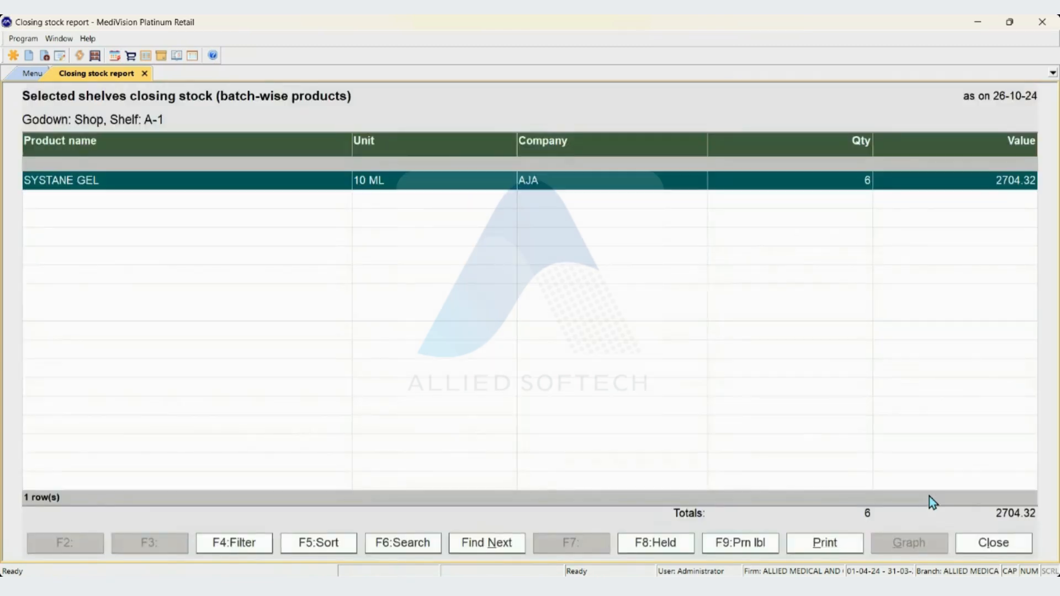
key(Escape)
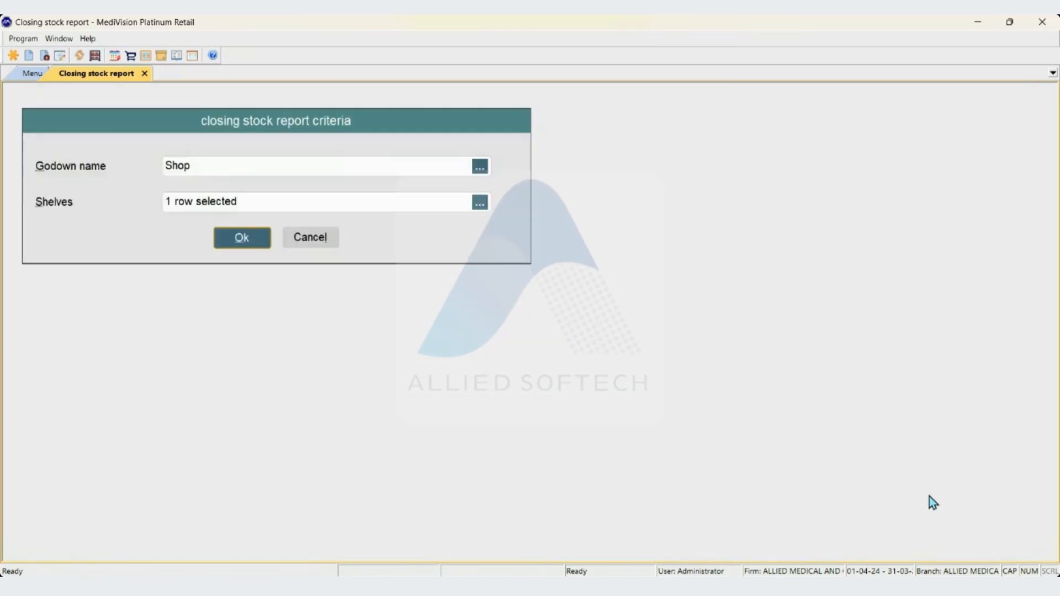
key(Escape)
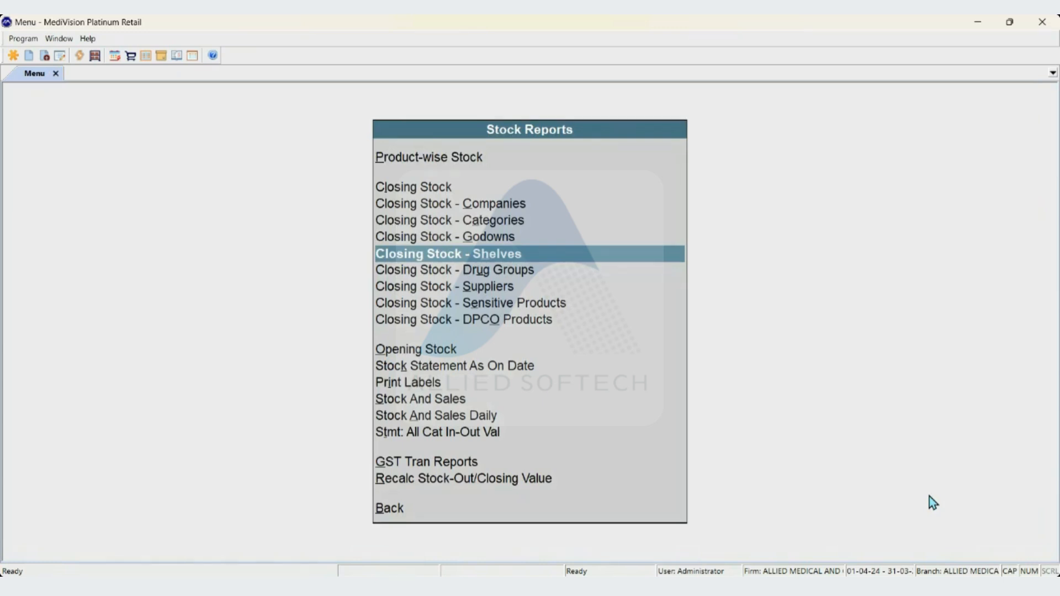
Open the criteria for the drug-group-wise closing stock report
key(Down)
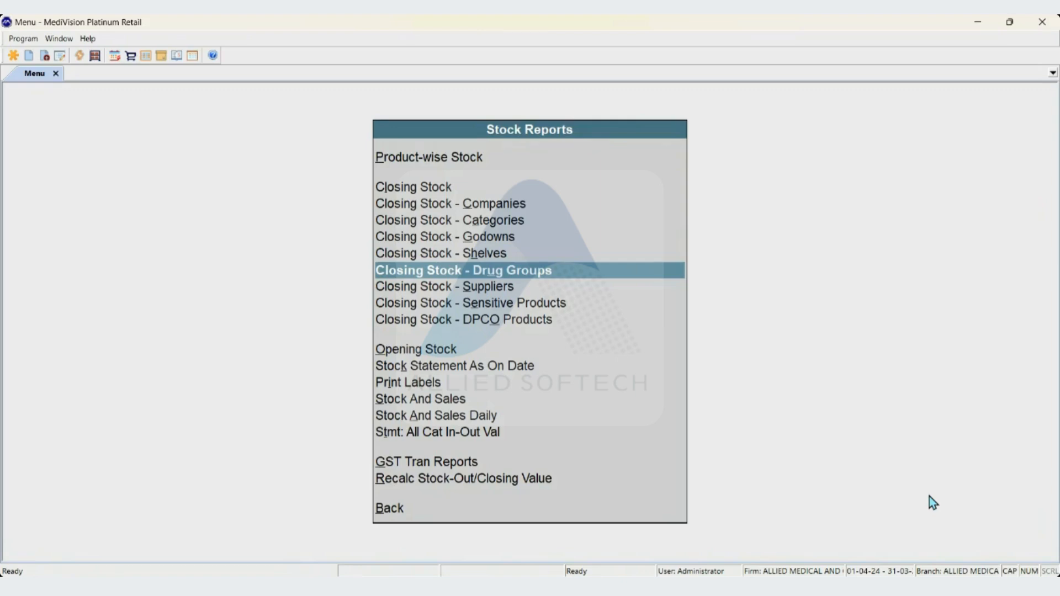
key(Return)
key(Up)
key(Up)
key(Up)
key(Up)
key(Up)
key(Up)
key(Up)
key(Up)
key(Up)
key(Up)
key(Up)
key(Up)
key(Up)
key(Up)
key(Up)
key(Up)
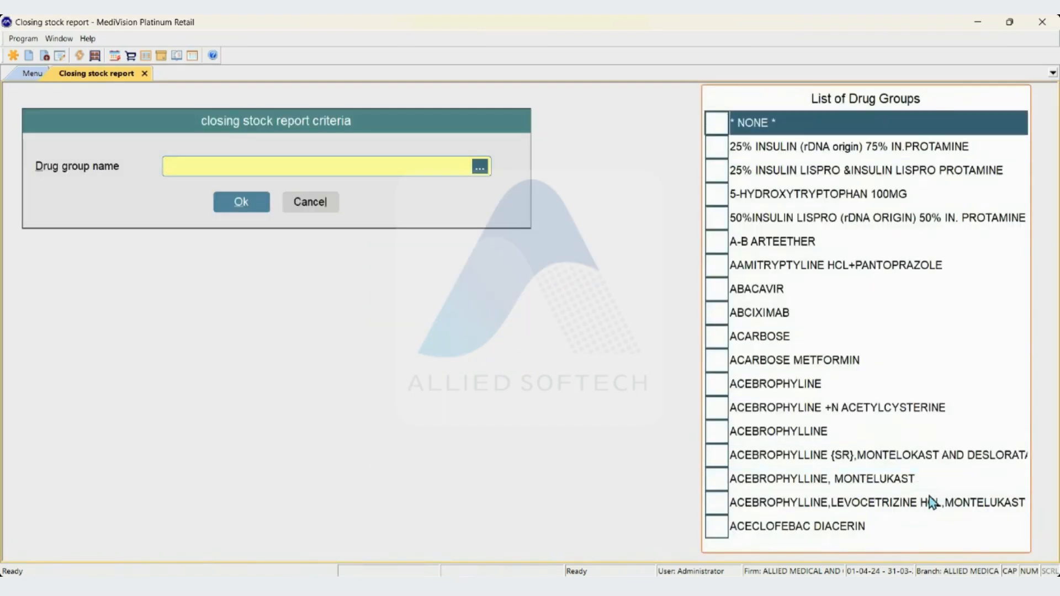
Search the list of drug groups for RIFA
text(R)
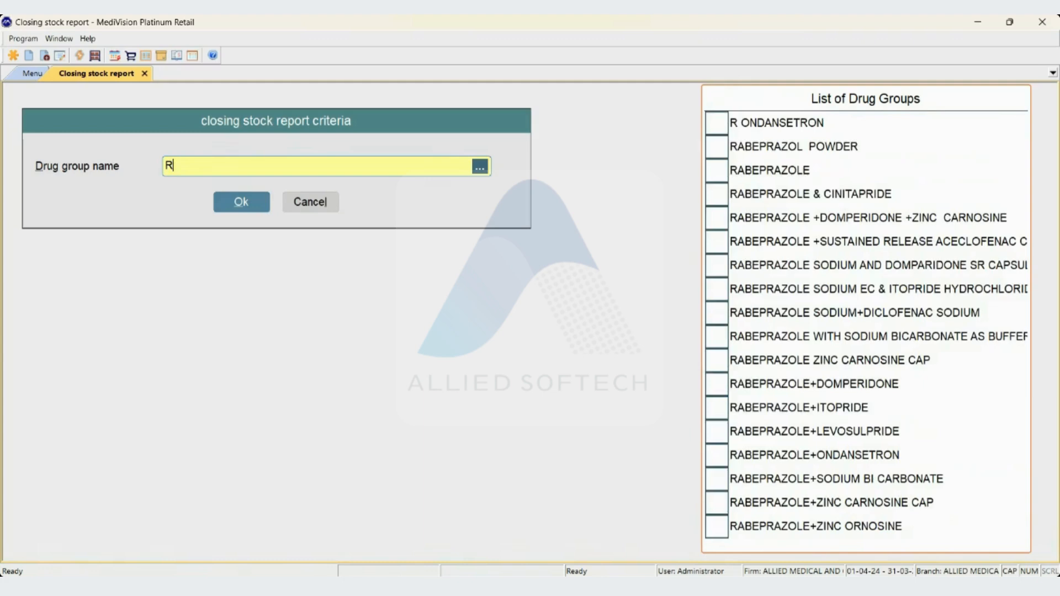
key(BackSpace)
text(RCI)
key(BackSpace)
key(BackSpace)
text(-)
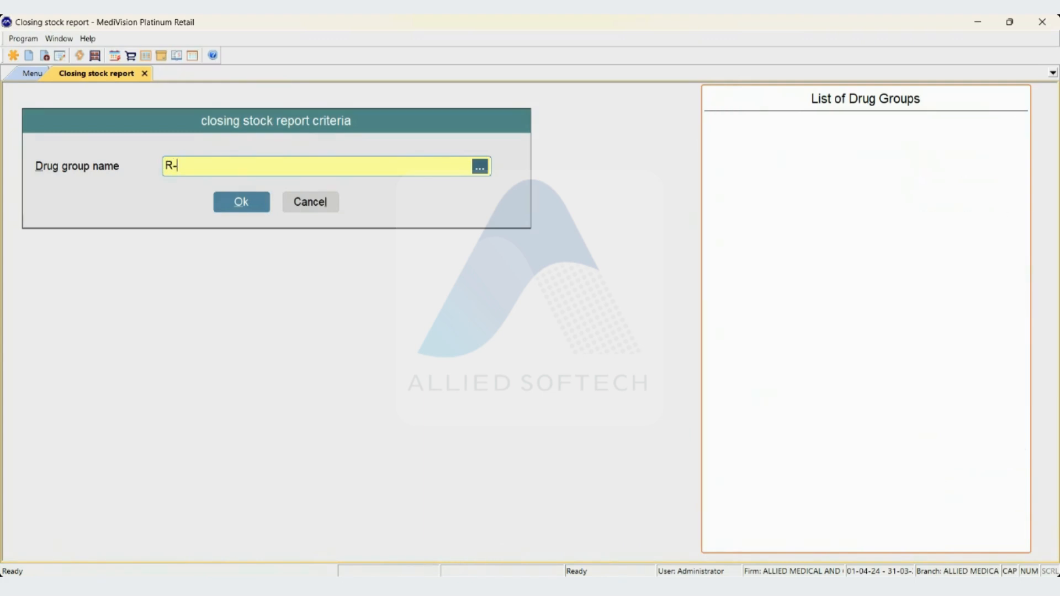
text(CI)
key(BackSpace)
key(BackSpace)
key(BackSpace)
text(IFA)
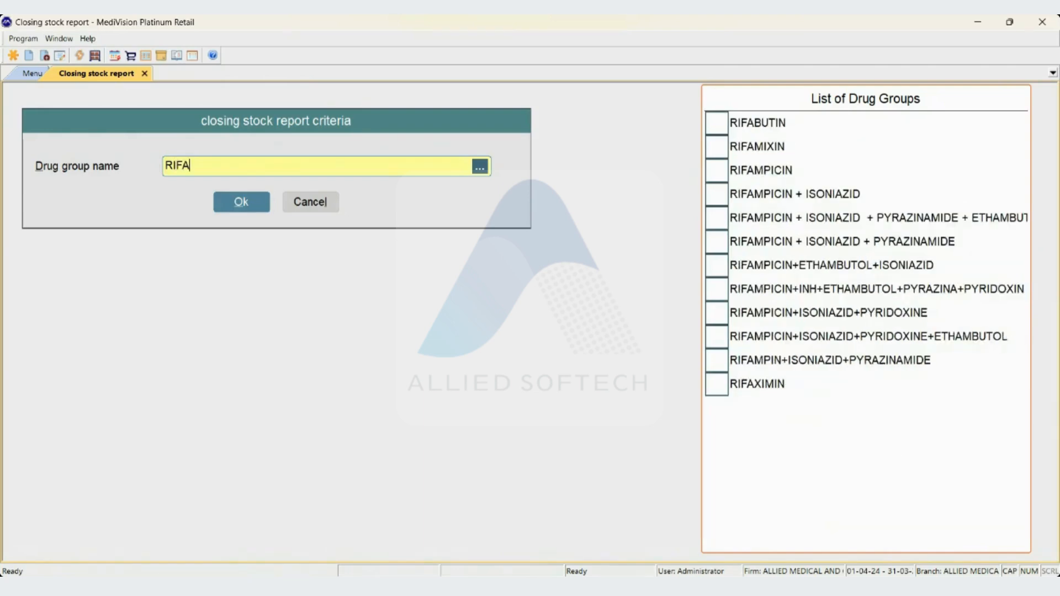
Generate the closing stock report for drug groups RIFAMIXIN, RIFAMPICIN and RIFAMPICIN + ISONIAZID, then return to the stock reports list
key(Down)
key(Down)
key(Down)
key(space)
key(Up)
key(space)
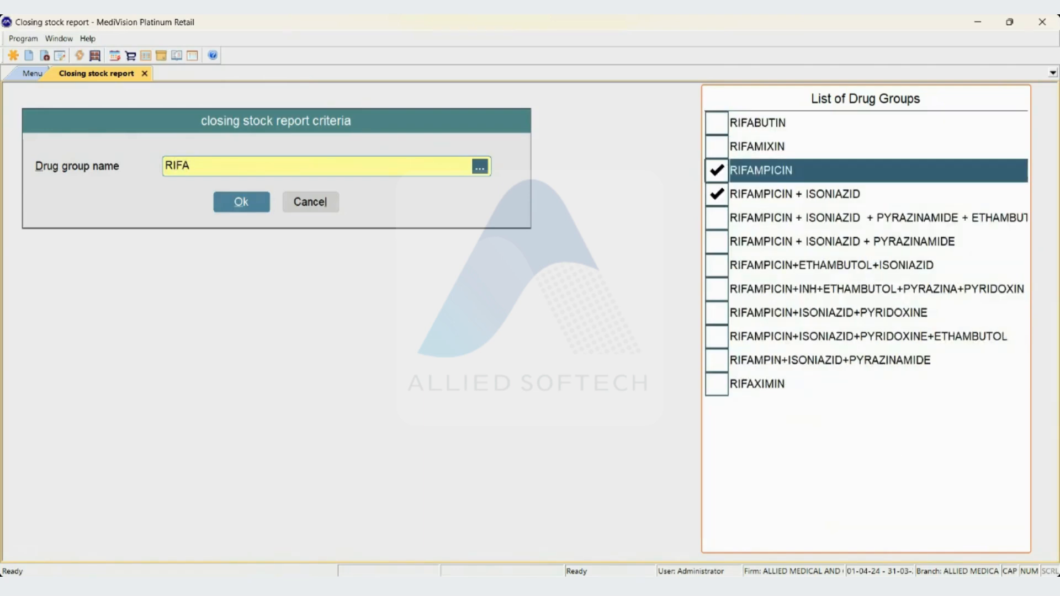
key(Up)
key(space)
key(Return)
key(Return)
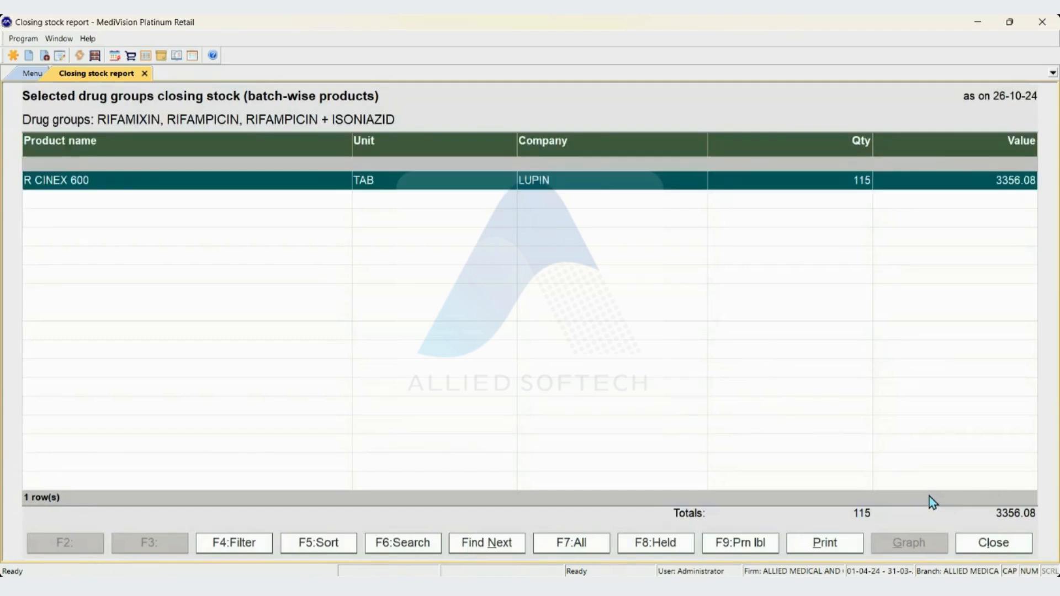
key(Escape)
key(Escape)
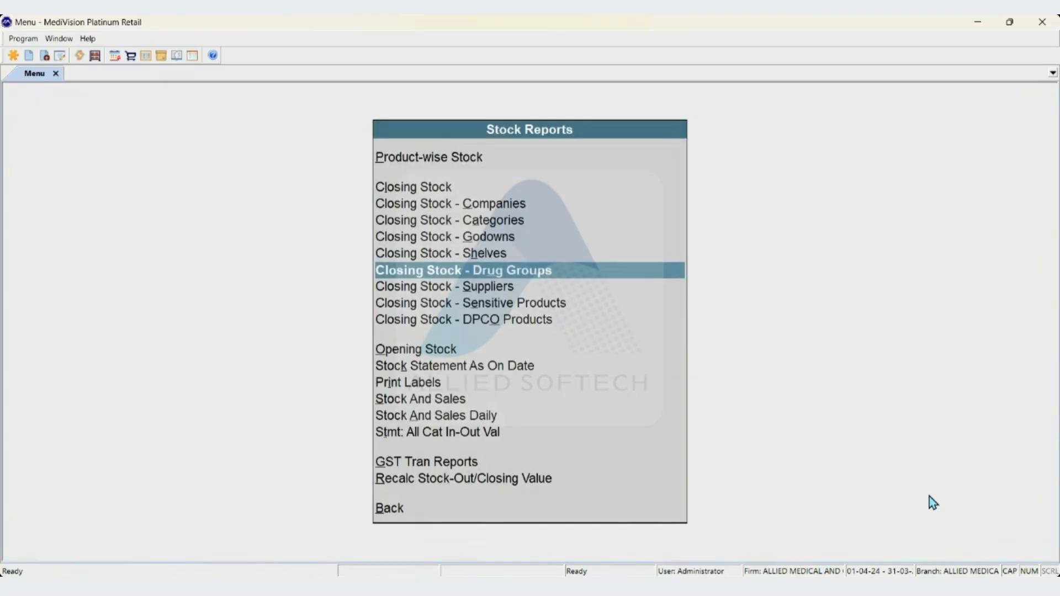
Generate the supplier-wise closing stock report for VINAY PHARMA LLP
key(Down)
key(Return)
key(Down)
key(Down)
key(Down)
key(Down)
key(Down)
key(Down)
key(Down)
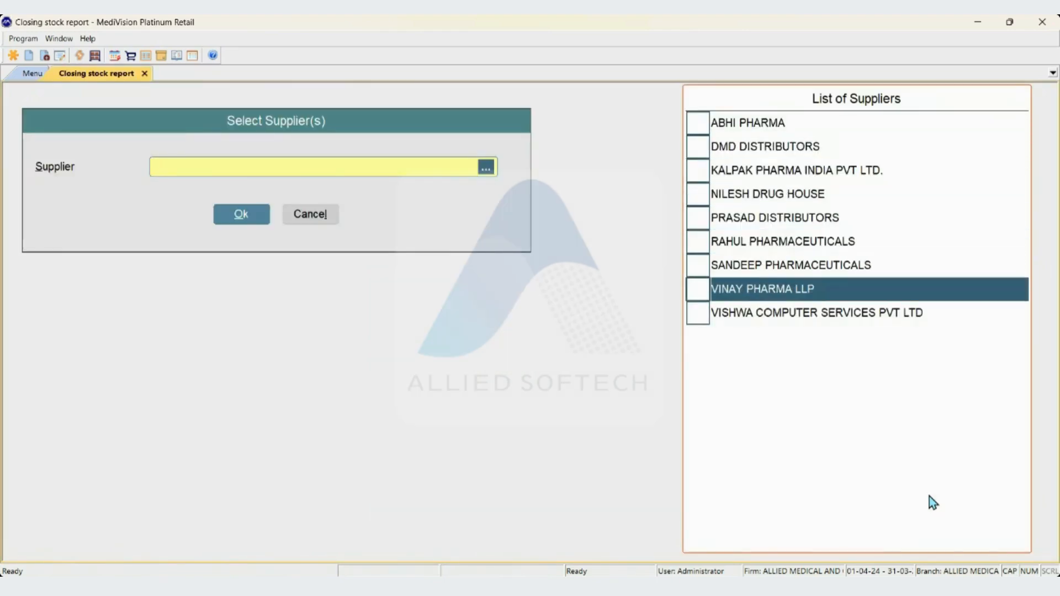
key(space)
key(Return)
key(Return)
Look through the product rows of the supplier's closing stock report, then return to the stock reports list
key(Down)
key(Down)
key(Down)
key(Down)
key(Down)
key(Down)
key(Down)
key(Down)
key(Down)
key(Down)
key(Down)
key(Down)
key(Down)
key(Down)
key(Down)
key(Down)
key(Down)
key(Down)
key(Down)
key(Down)
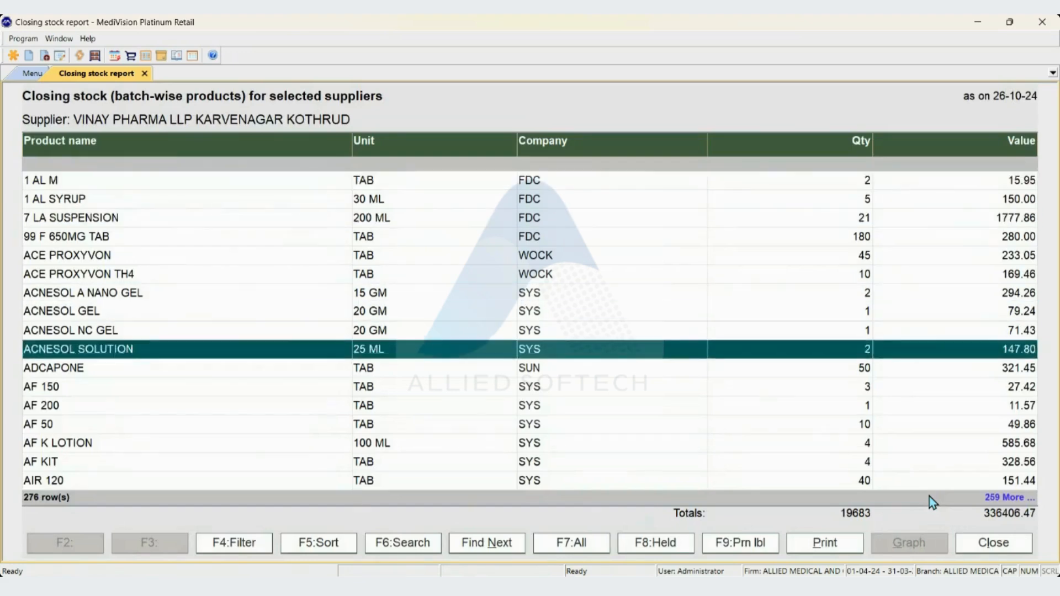
key(Down)
key(Down)
key(Down)
key(Down)
key(Down)
key(Down)
key(Down)
key(Down)
key(Down)
key(Down)
key(Down)
key(Down)
key(Down)
key(Down)
key(Down)
key(Down)
key(Down)
key(Down)
key(Down)
key(Down)
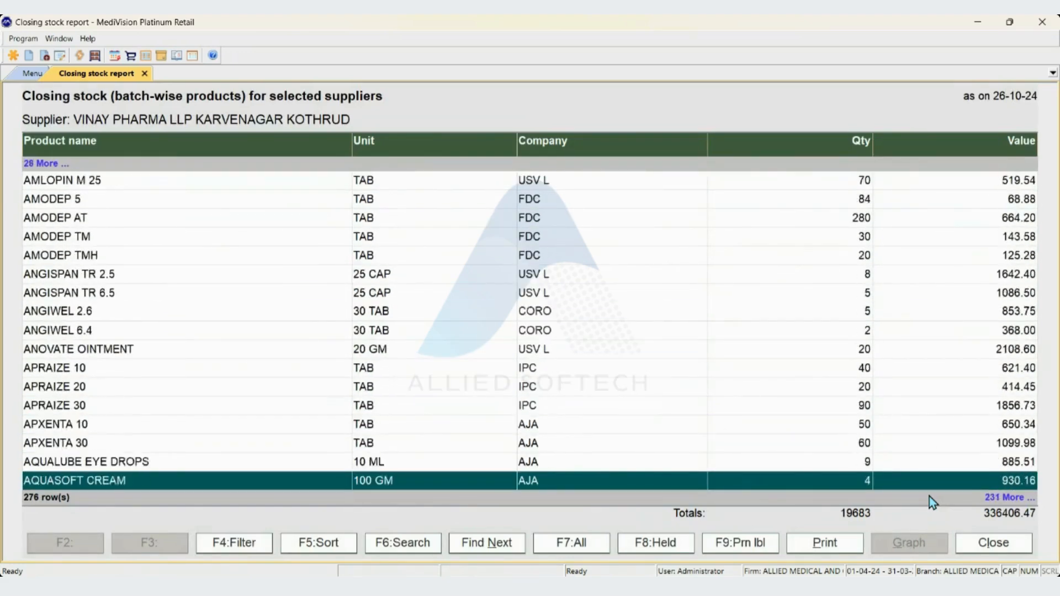
key(Home)
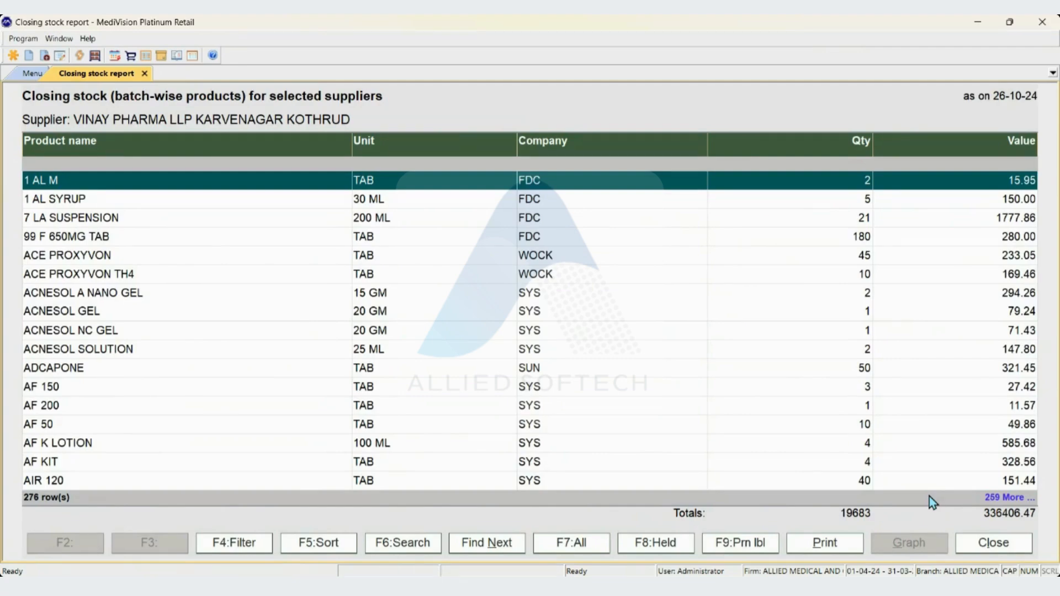
key(Escape)
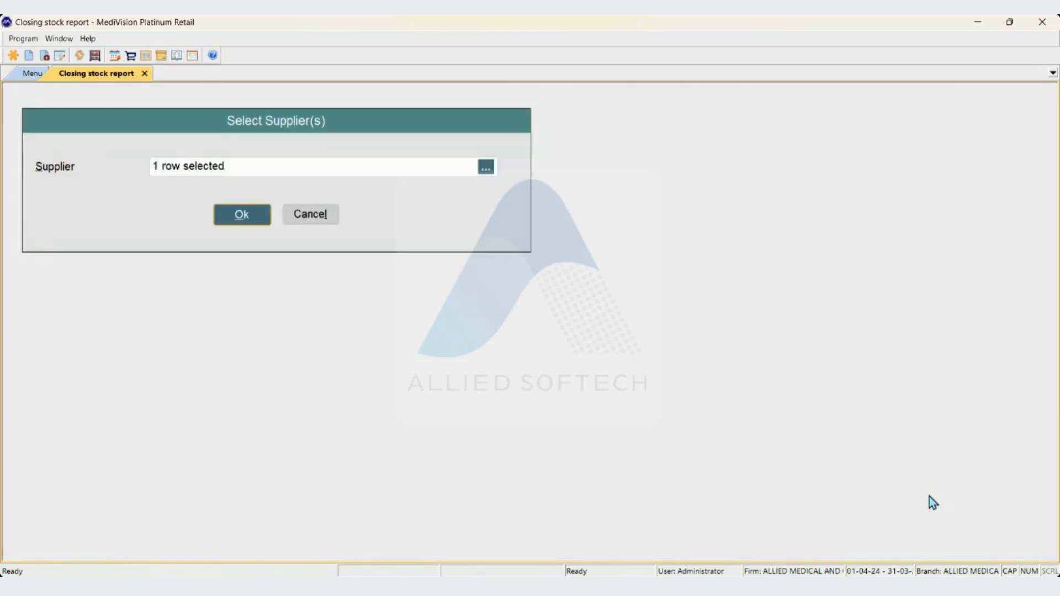
key(Escape)
Generate the closing stock report of sensitive products, look through its rows and close it
key(Down)
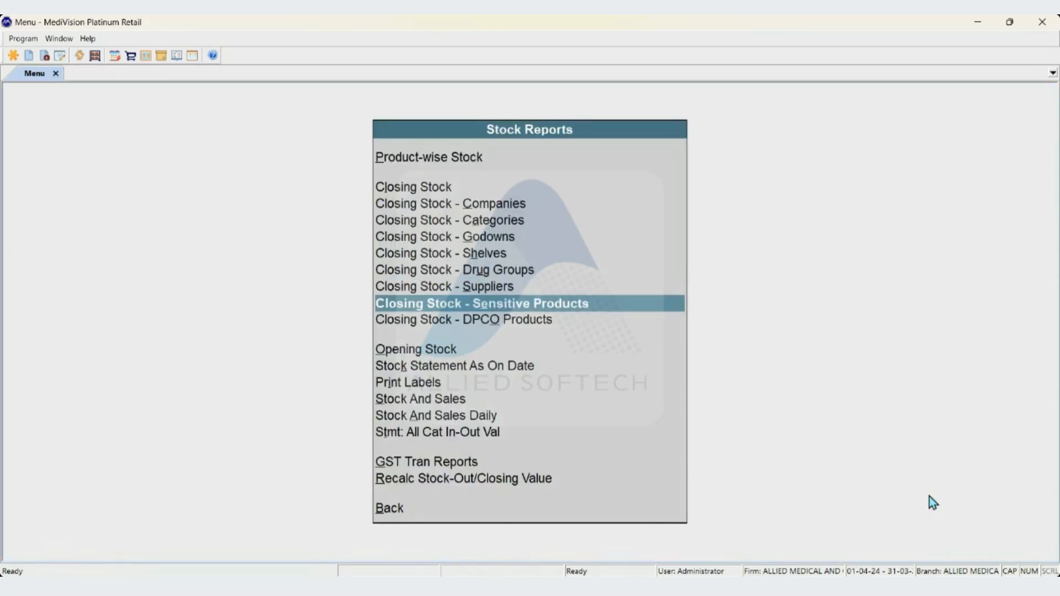
key(Return)
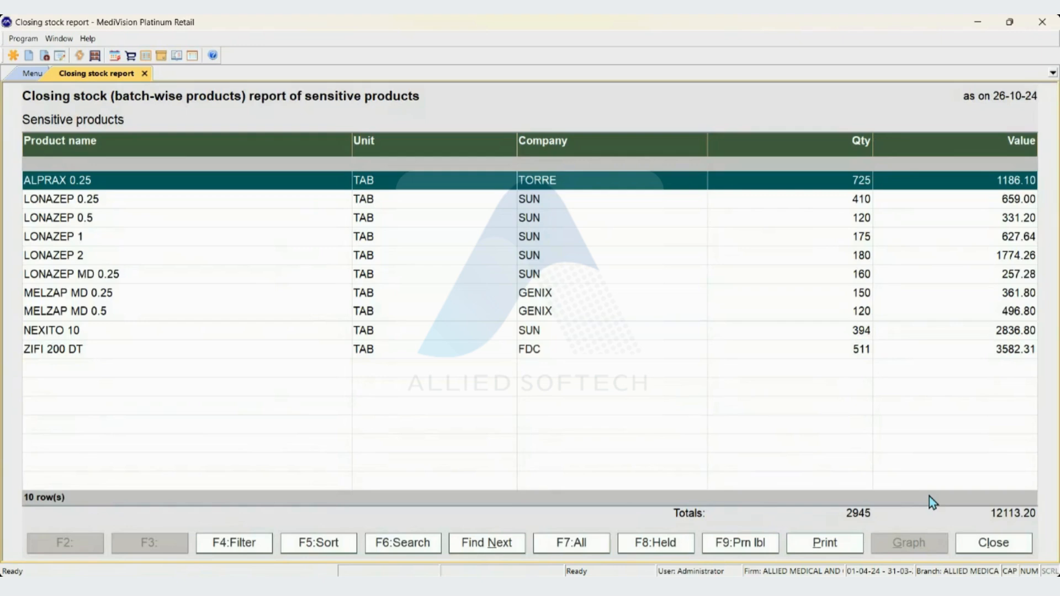
key(Down)
key(Down)
key(Down)
key(Down)
key(Down)
key(Down)
key(Down)
key(Down)
key(Down)
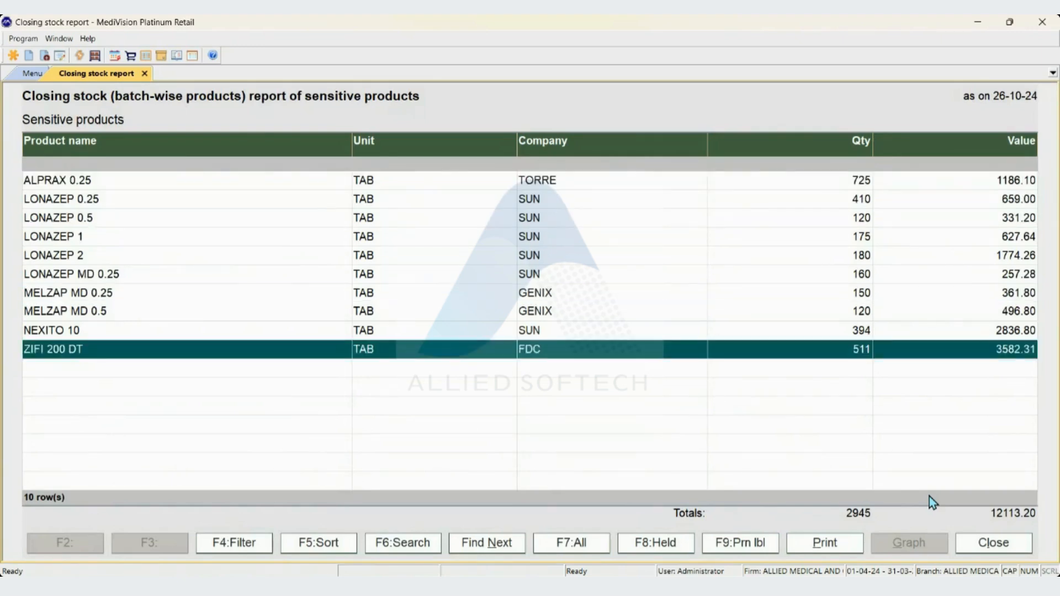
key(Up)
key(Up)
key(Up)
key(Up)
key(Up)
key(Up)
key(Up)
key(Up)
key(Up)
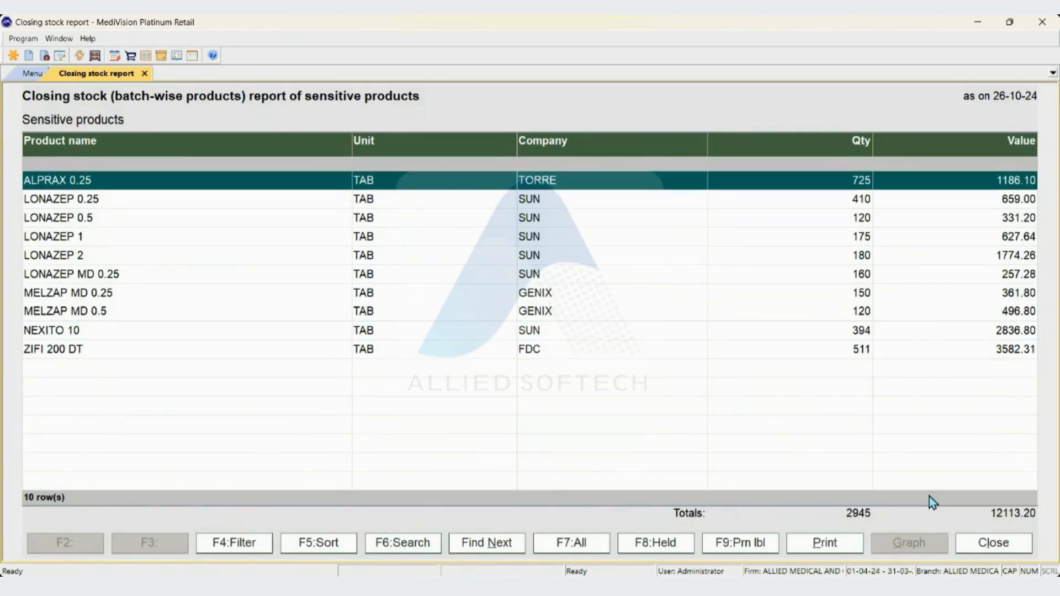
key(Down)
key(Down)
key(End)
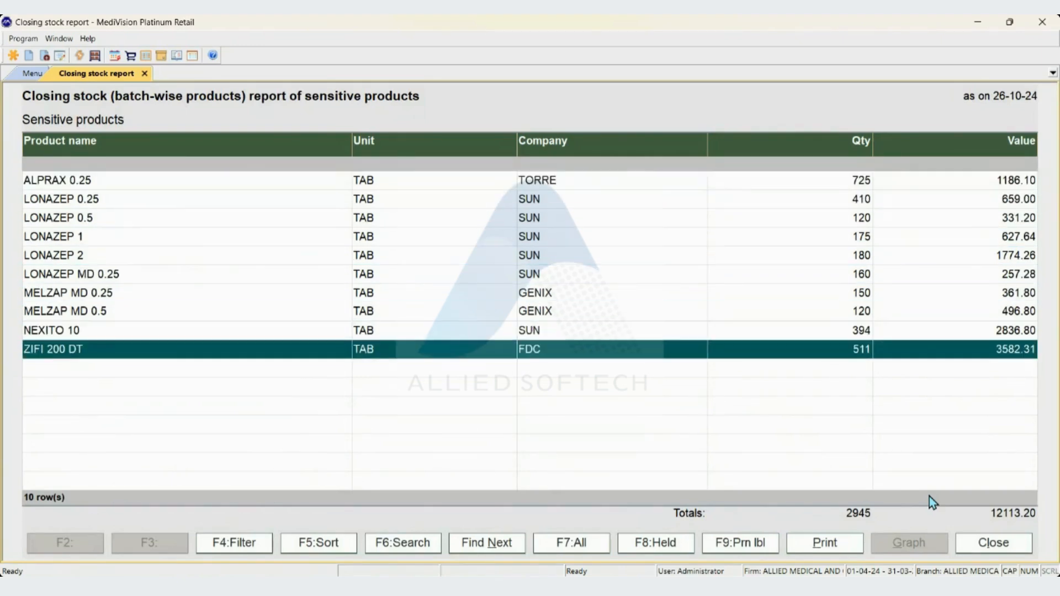
key(Escape)
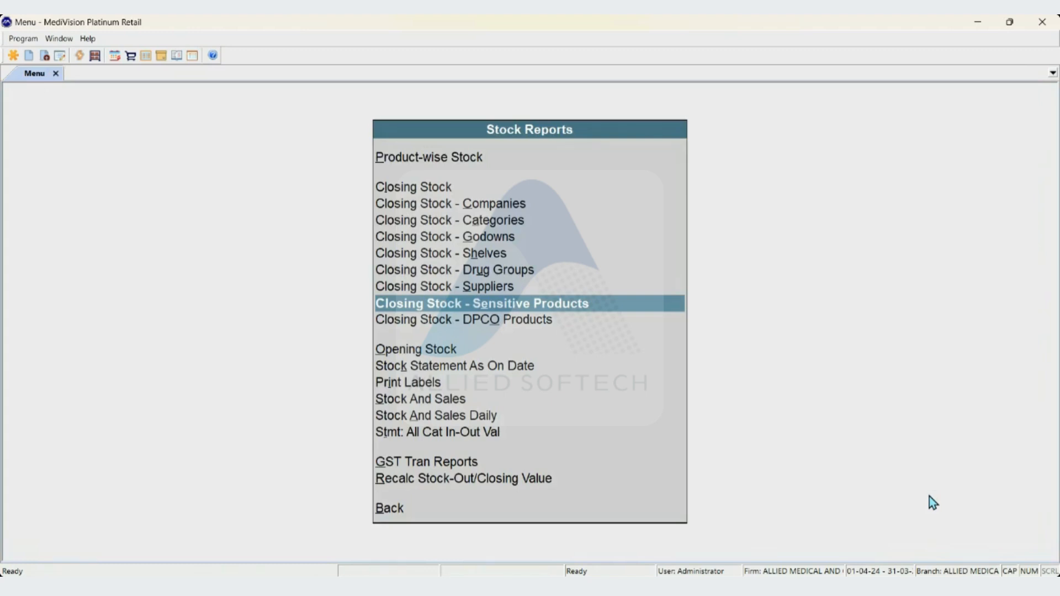
Generate the closing stock report of DPCO products and close it
key(Down)
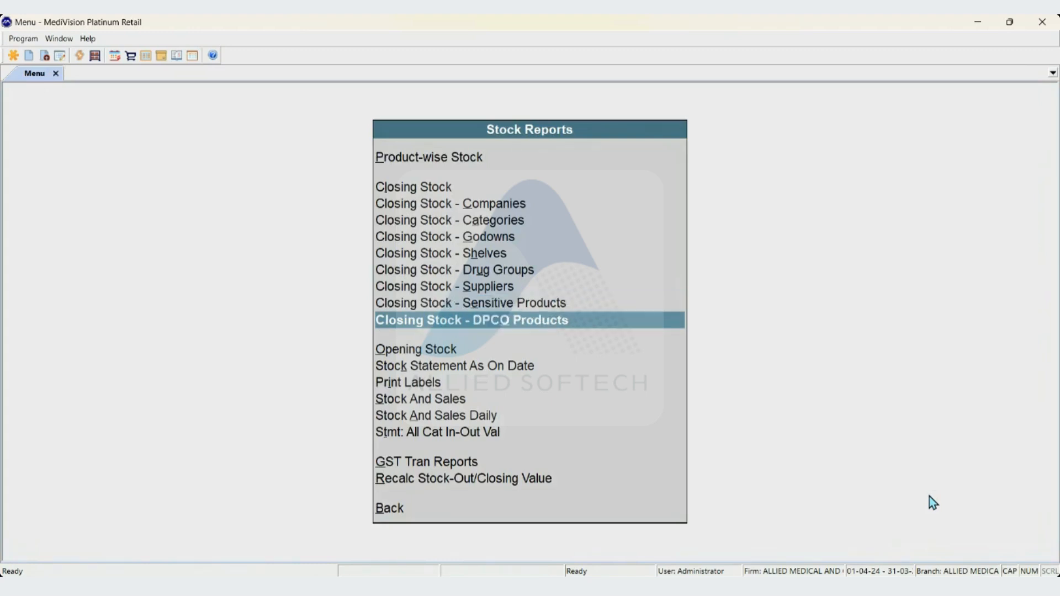
key(Return)
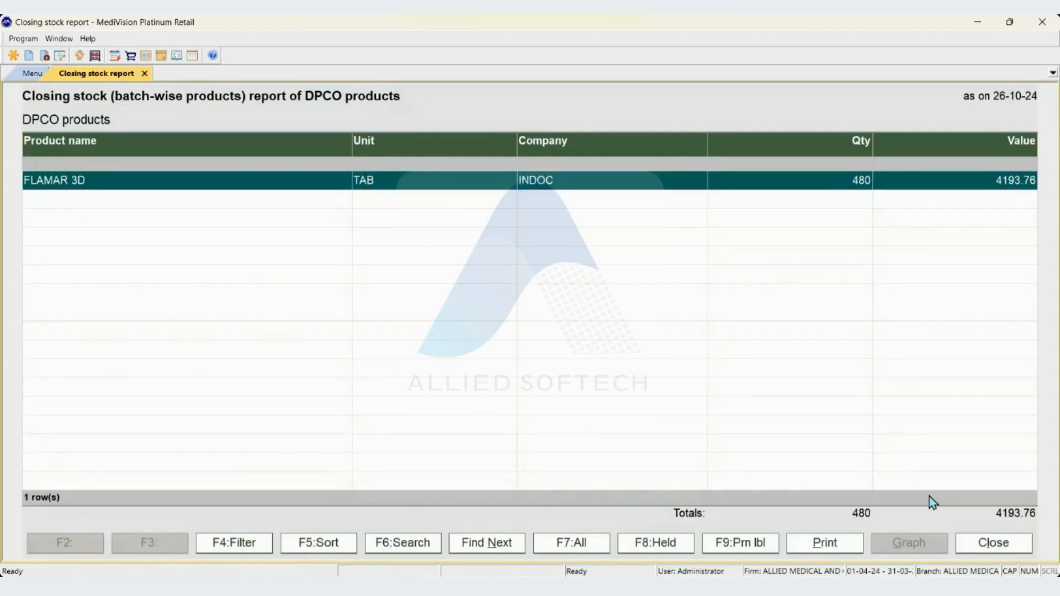
key(Escape)
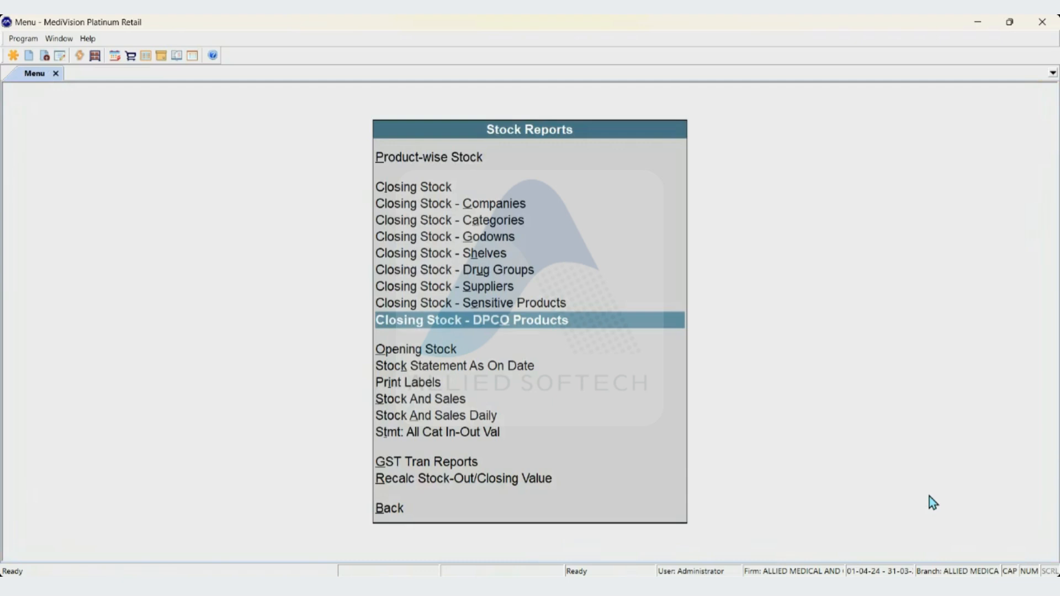
Open the opening stock report for all products and close it
key(Down)
key(Down)
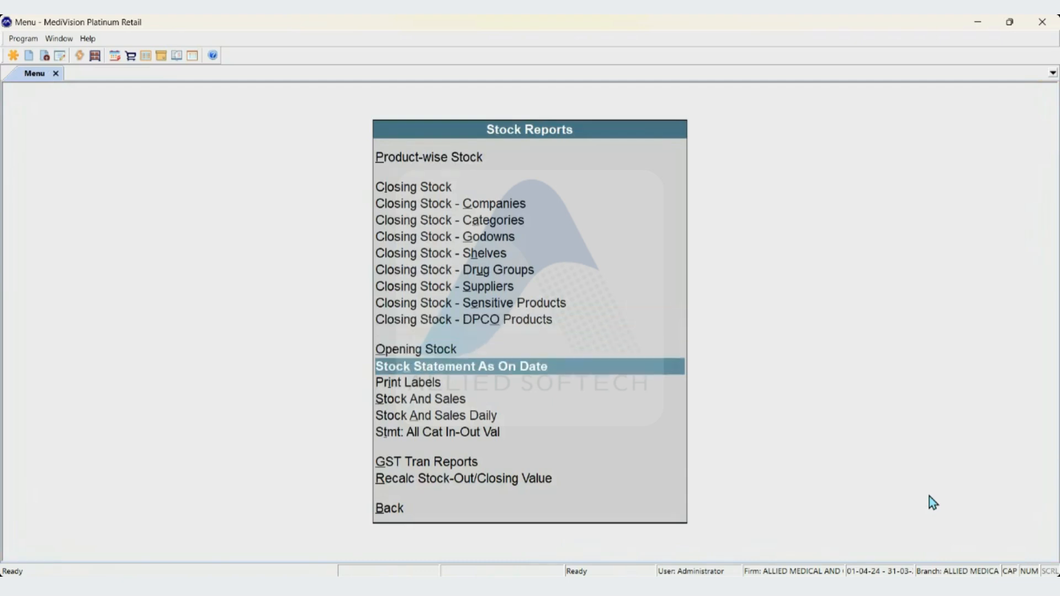
key(Up)
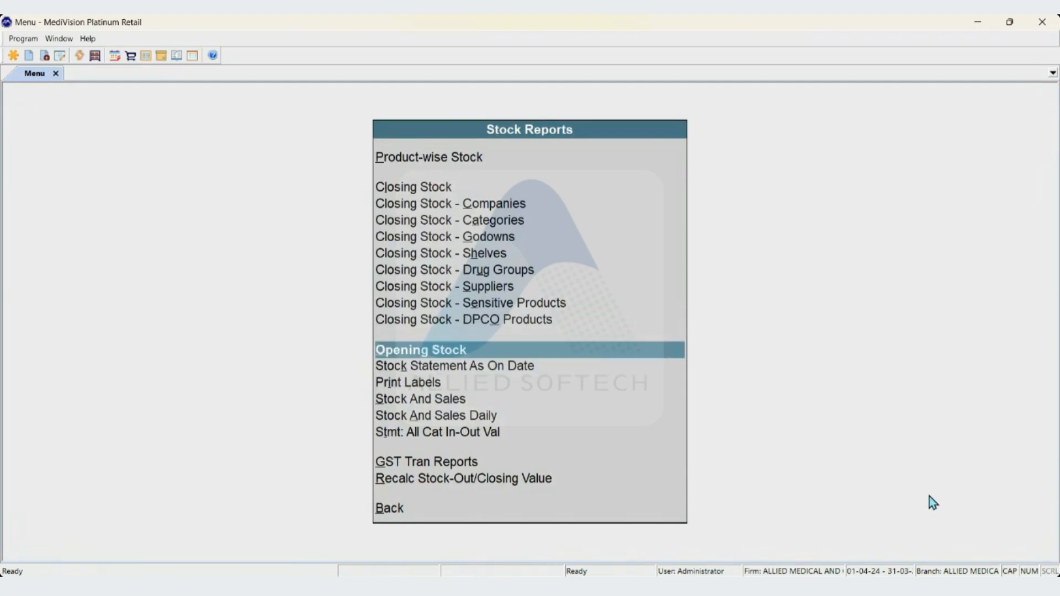
key(Return)
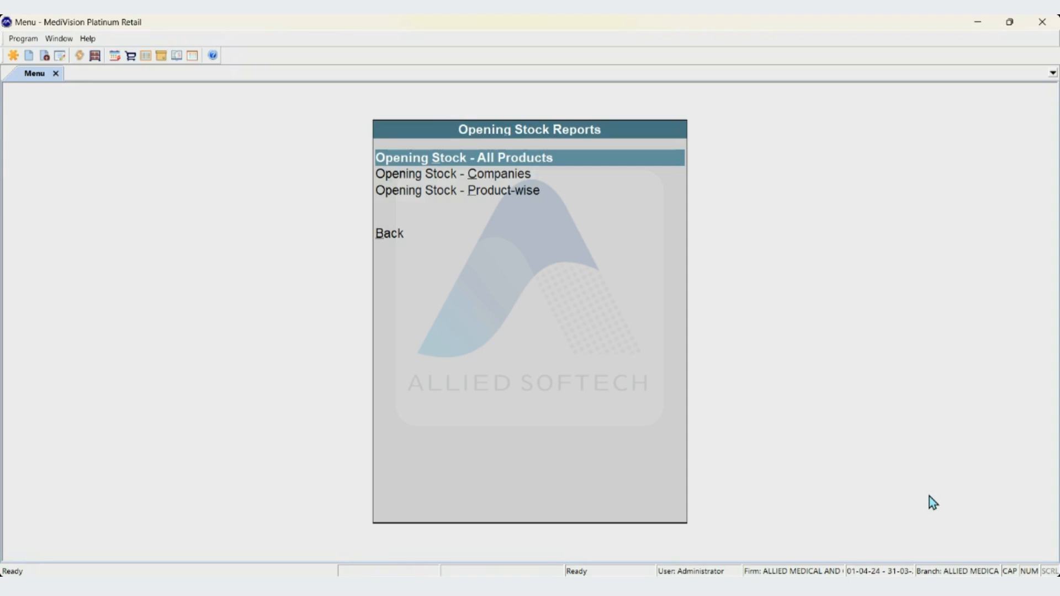
key(Return)
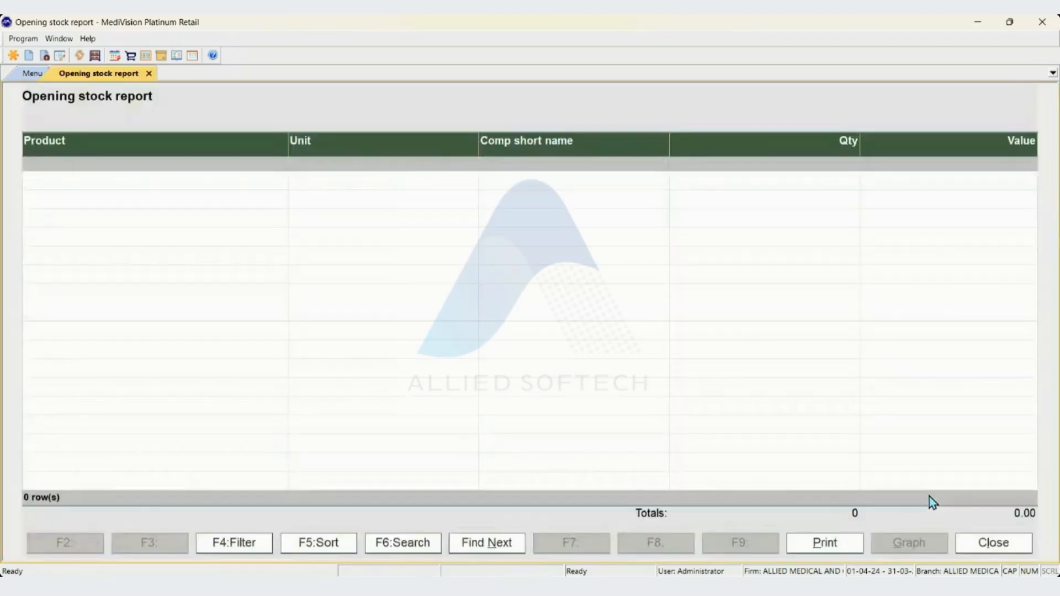
key(Escape)
Open the company-wise opening stock report and leave it again
key(Down)
key(Return)
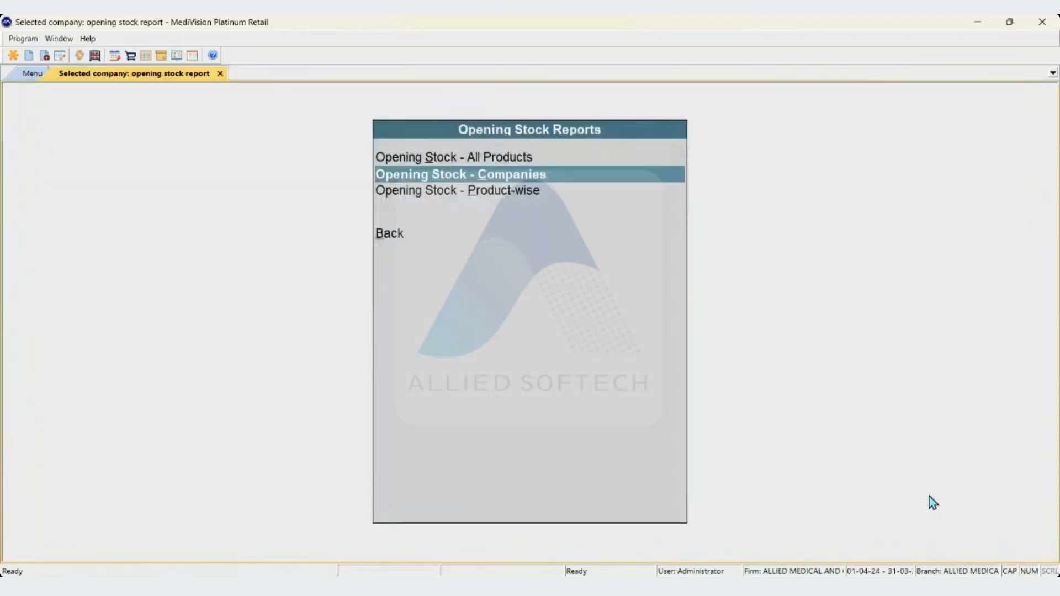
key(Escape)
key(Down)
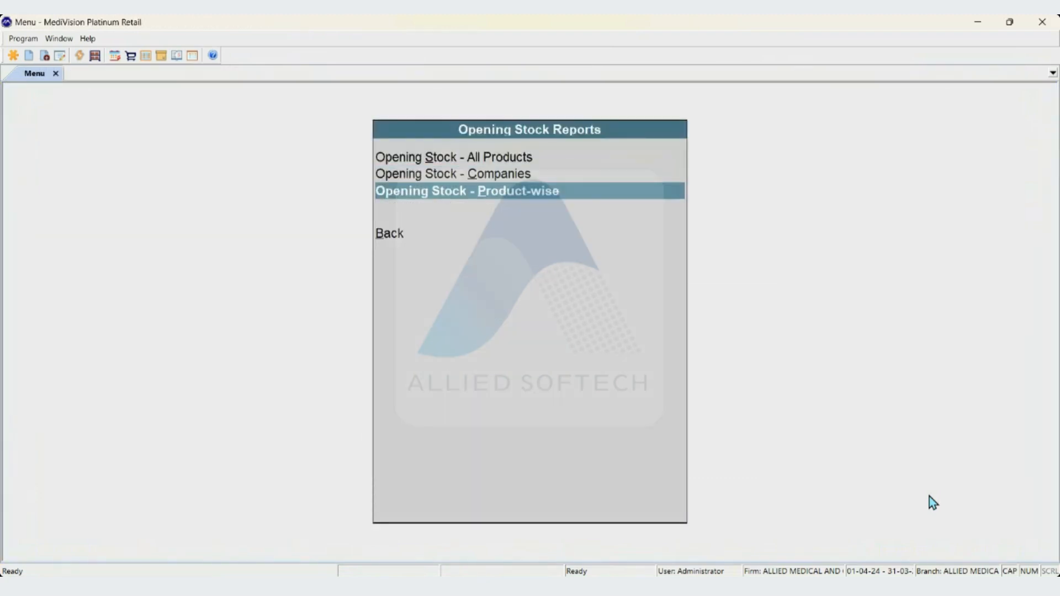
key(Up)
key(Up)
key(Down)
key(Down)
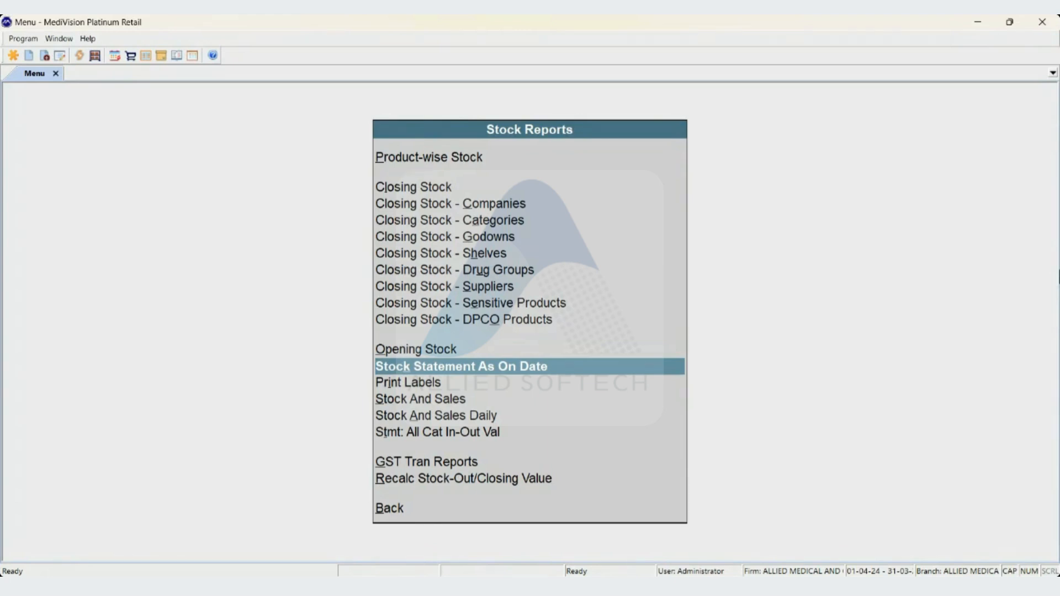
Start the Stock Statement As On Date, grouped company-wise and valued at purchase cost
key(Down)
key(Up)
key(Return)
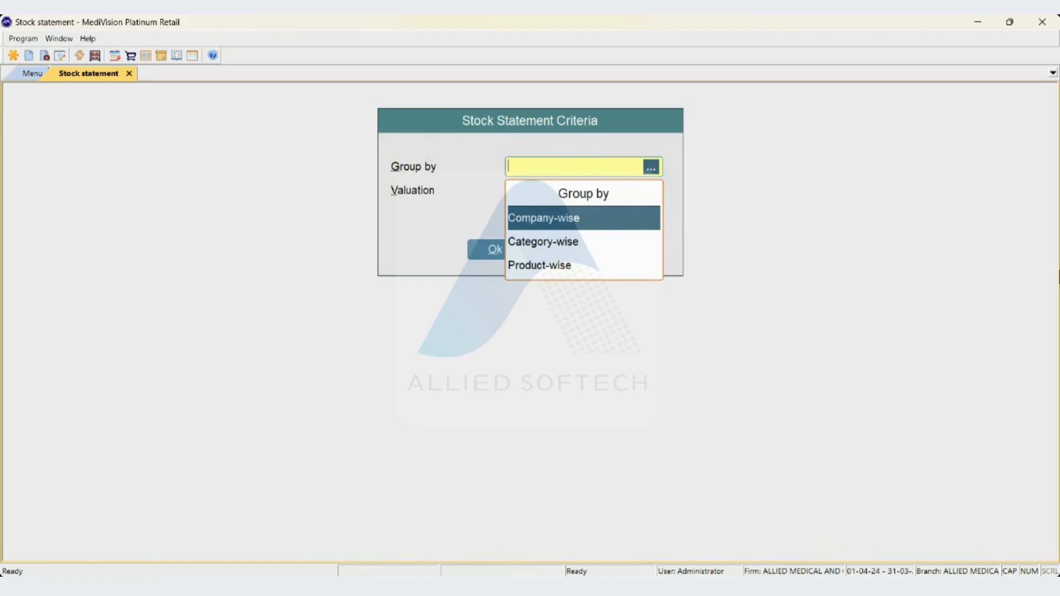
key(Down)
key(Down)
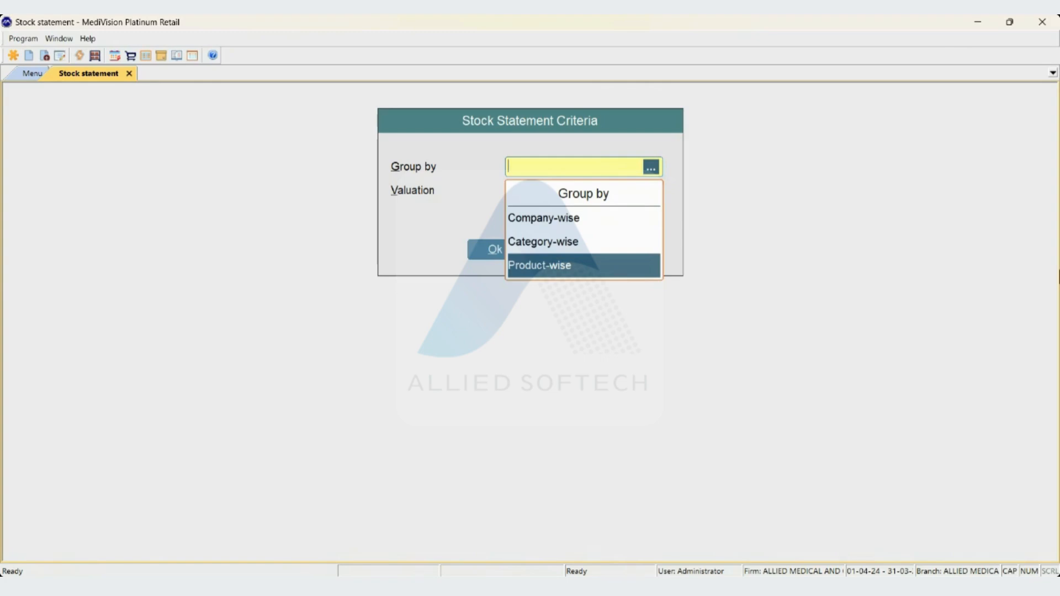
key(Up)
key(Up)
key(Return)
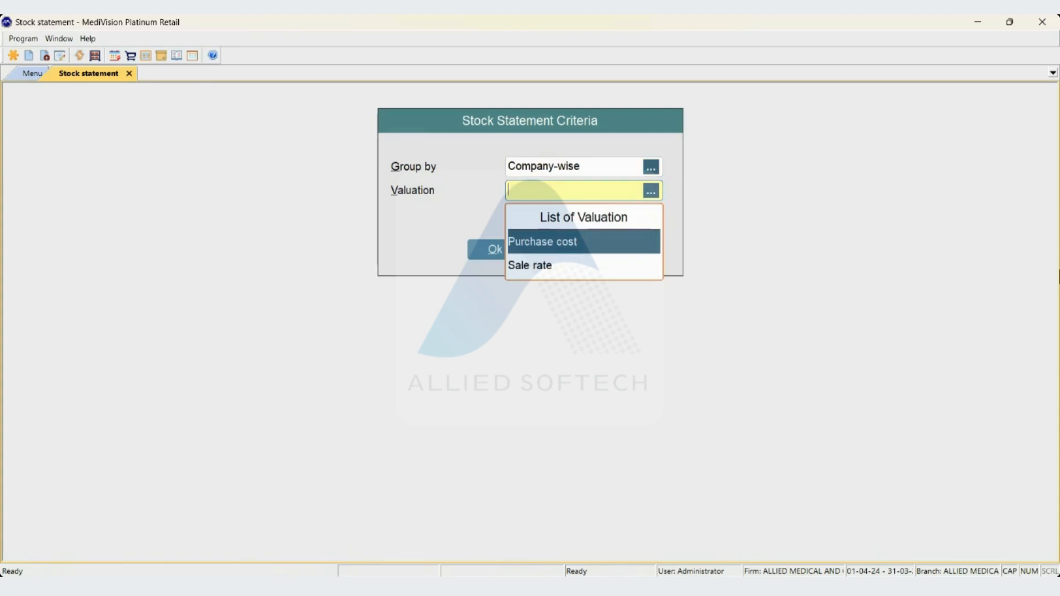
key(Down)
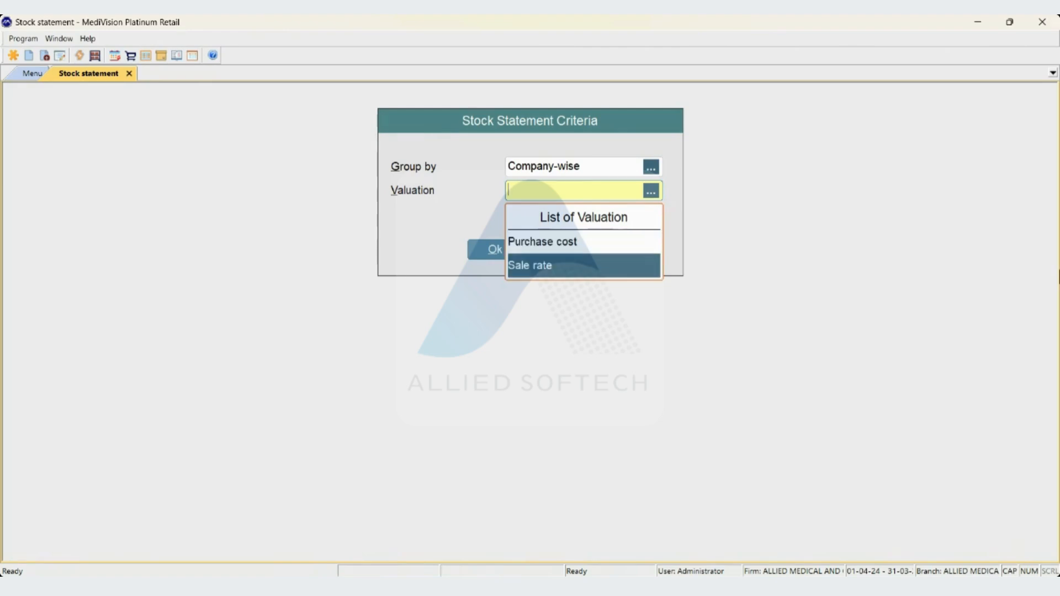
key(Up)
key(Return)
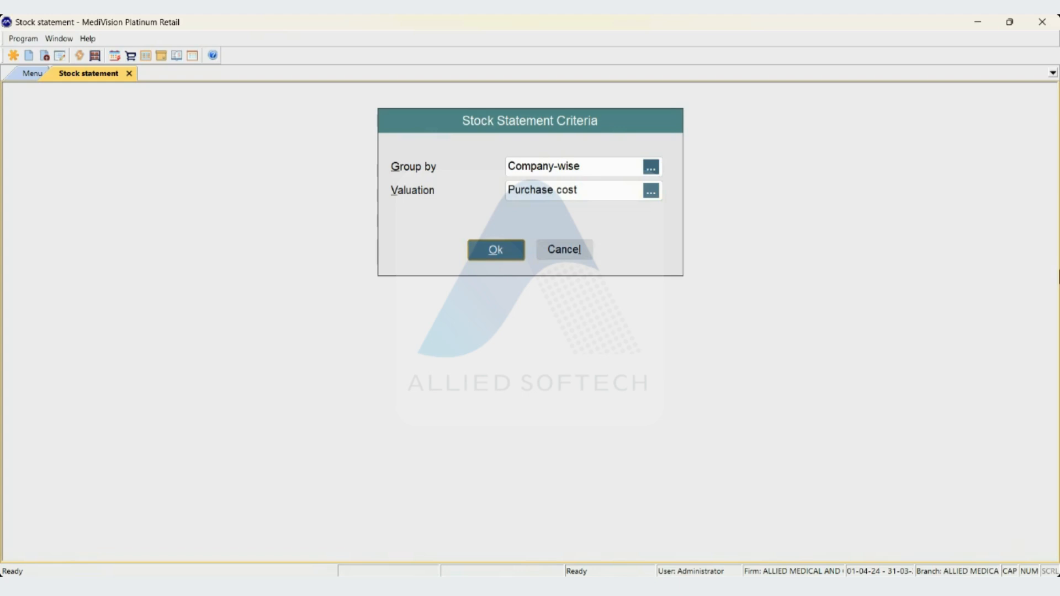
key(Return)
Set the stock statement's as-on date to 31-08-24 and generate the company-wise report at purchase cost
text(310)
key(BackSpace)
key(BackSpace)
key(BackSpace)
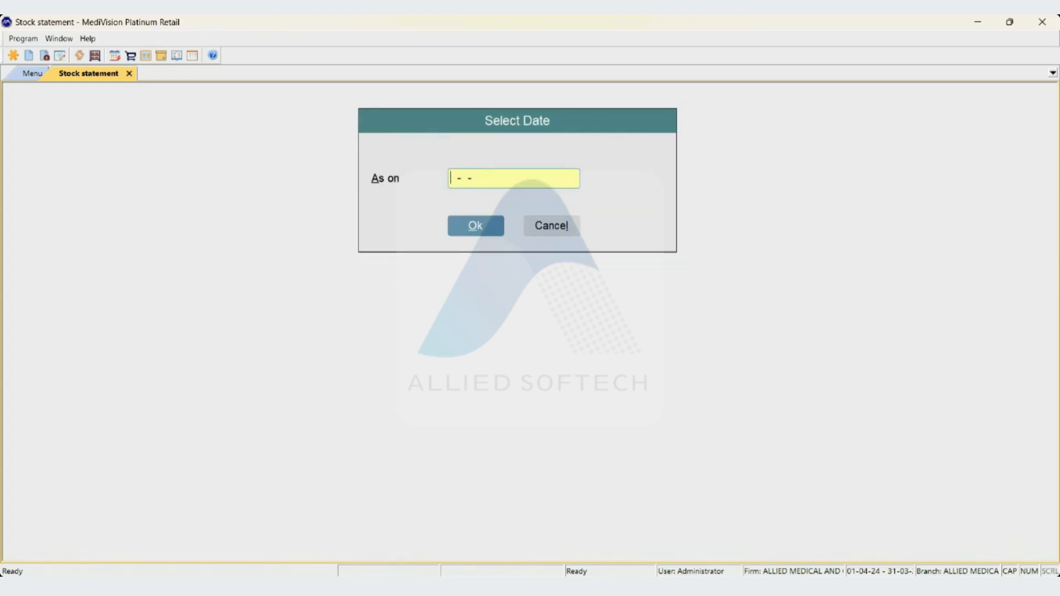
text(3)
key(BackSpace)
text(31-08-24)
key(Return)
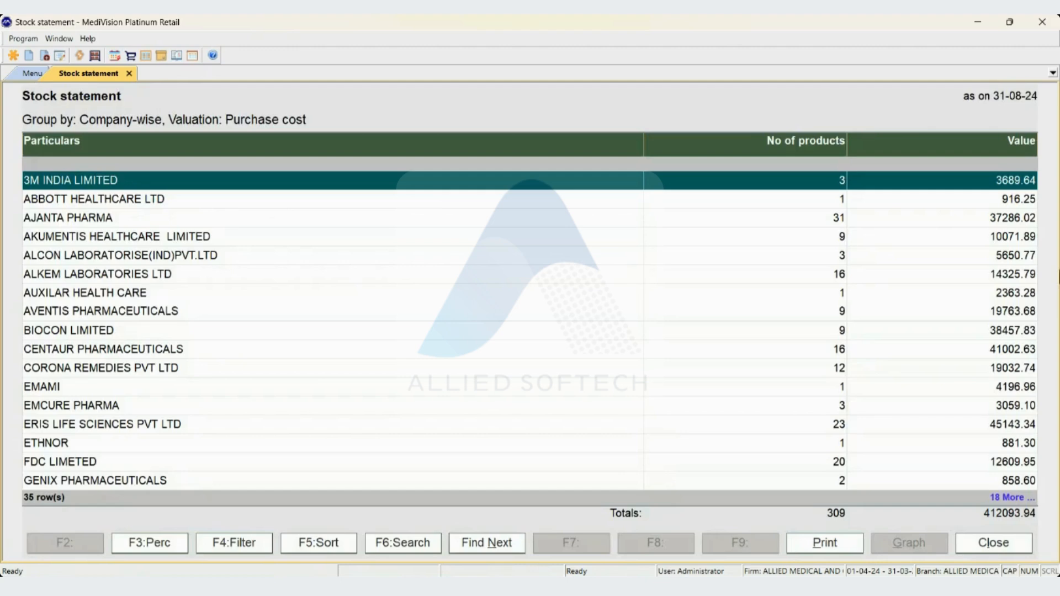
Look through the companies in the stock statement from first to last and close the report
key(Down)
key(Down)
key(Down)
key(Down)
key(Down)
key(Down)
key(Down)
key(Down)
key(Down)
key(Down)
key(Down)
key(Down)
key(Down)
key(Down)
key(Down)
key(Down)
key(Down)
key(Down)
key(Down)
key(Down)
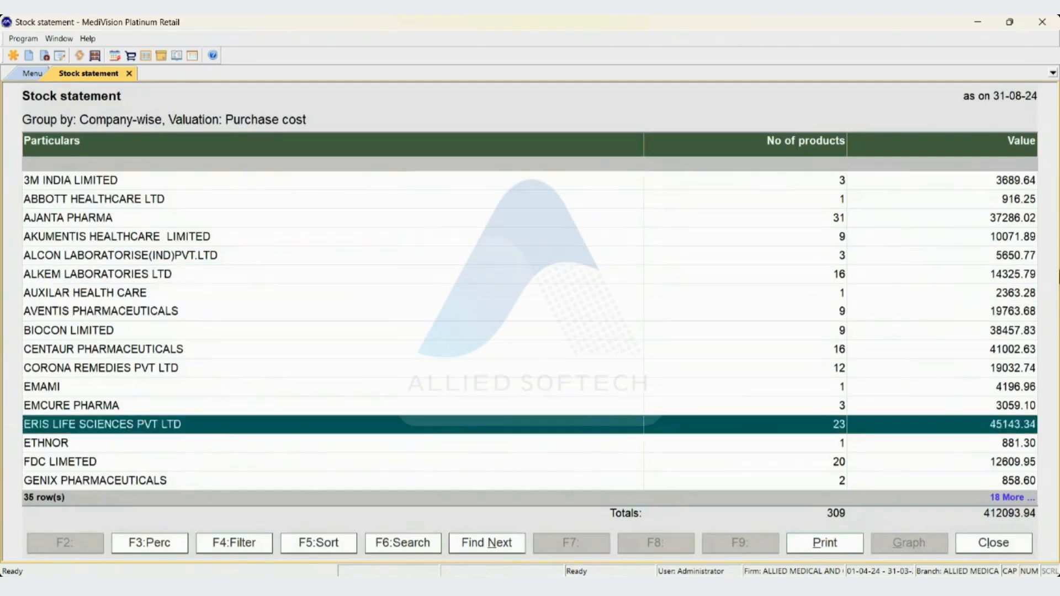
key(Home)
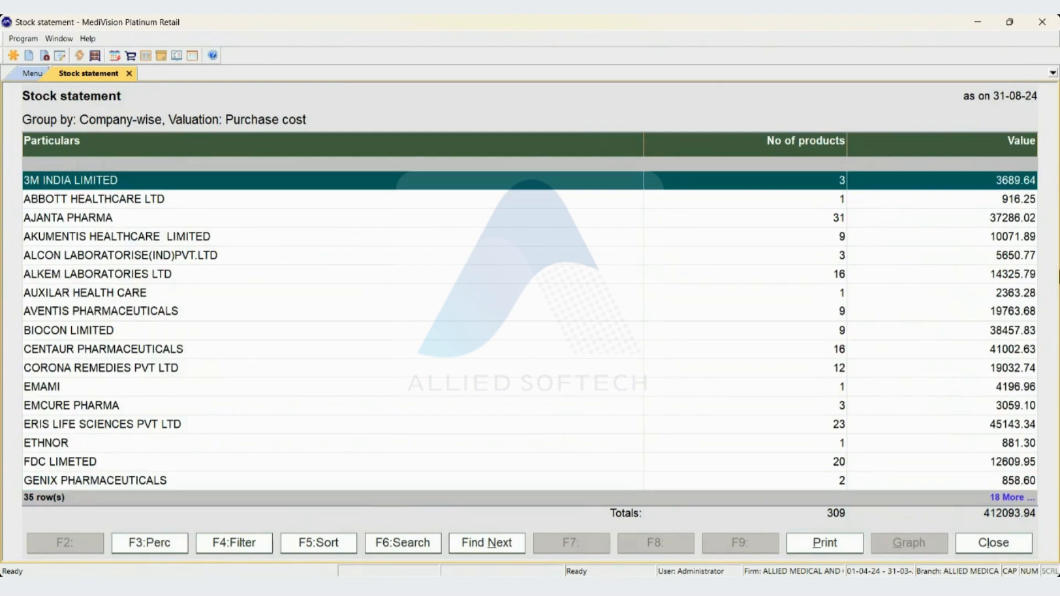
key(Down)
key(Down)
key(Down)
key(Down)
key(Down)
key(Down)
key(Down)
key(Down)
key(Down)
key(Down)
key(Down)
key(Down)
key(Down)
key(Down)
key(Down)
key(Down)
key(Down)
key(Down)
key(Down)
key(Down)
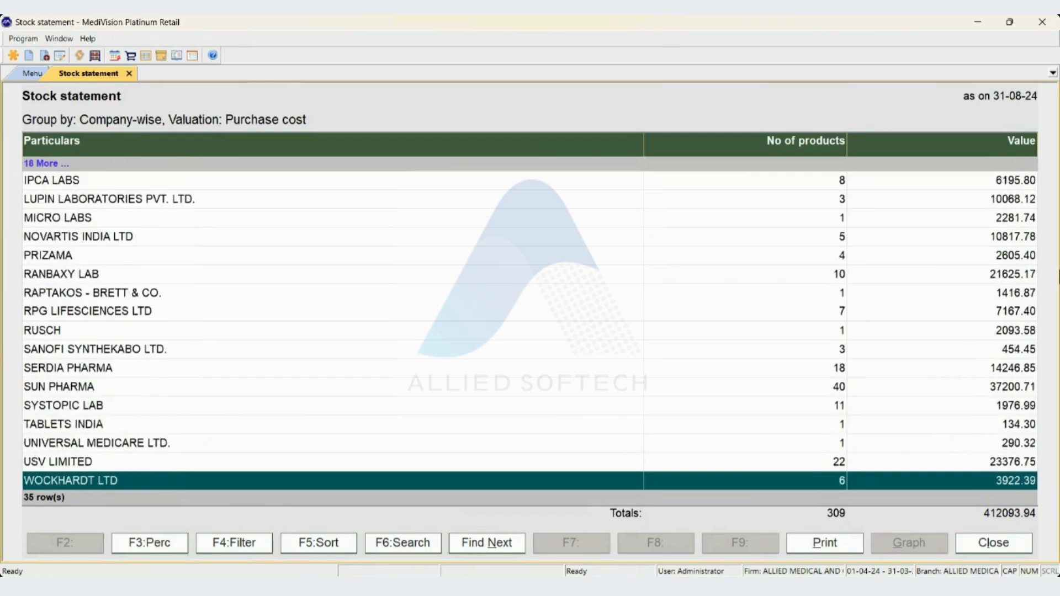
key(Home)
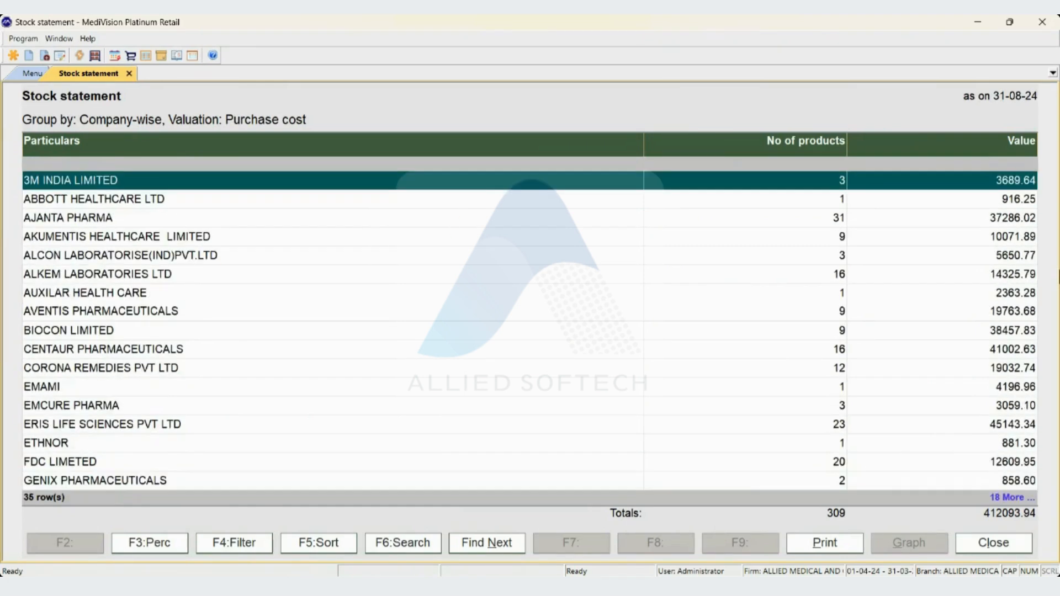
key(Down)
key(Up)
key(Escape)
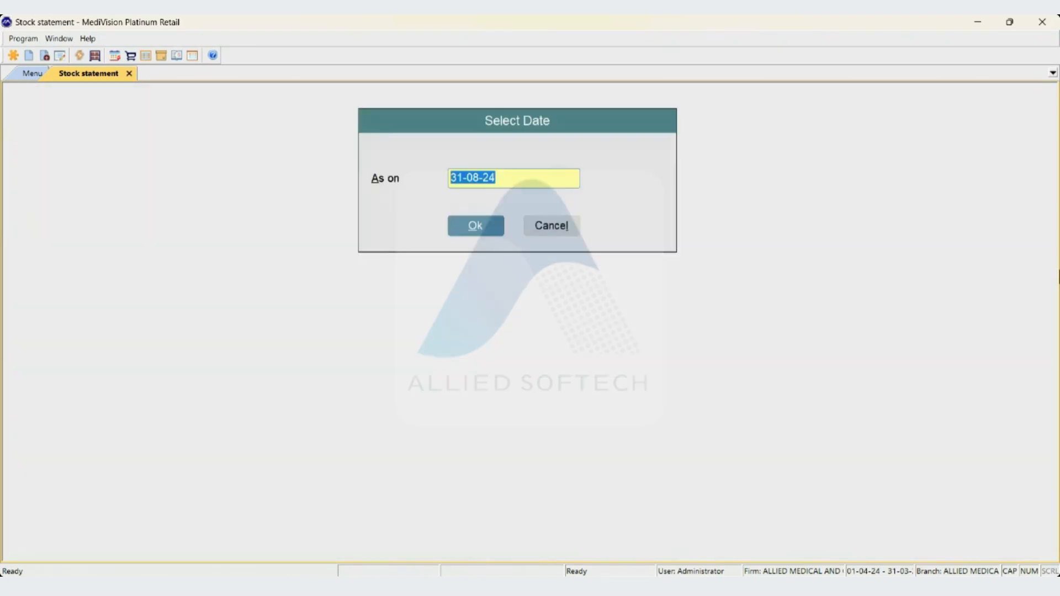
Generate the stock statement grouped category-wise at purchase cost as on 31-08-24
key(Return)
key(Down)
key(Down)
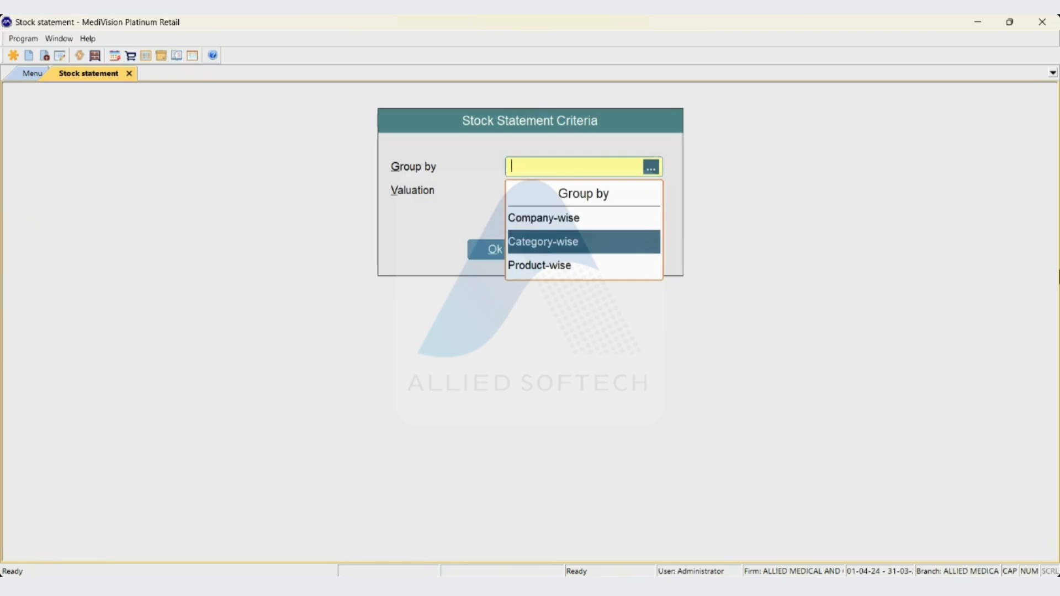
key(Return)
key(Return)
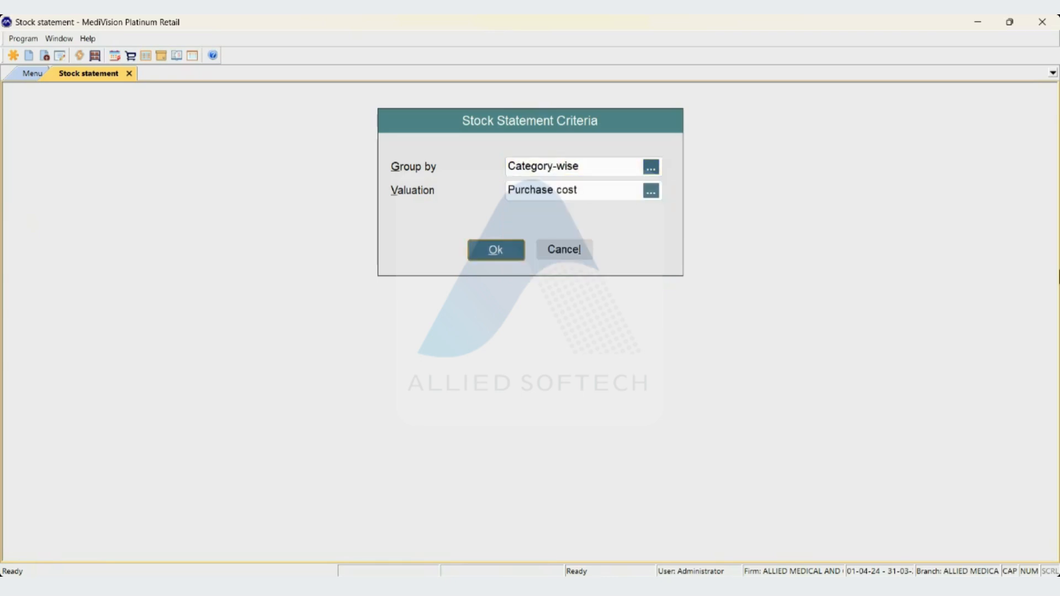
key(Return)
key(Return)
key(Return)
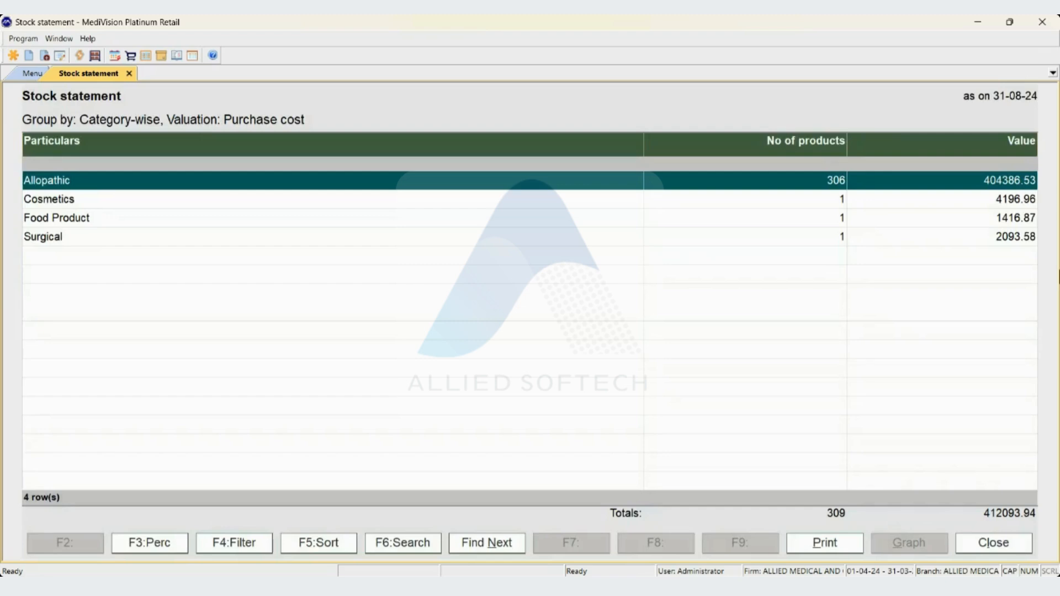
Look through the categories in the stock statement and close the report
key(Down)
key(Down)
key(Down)
key(Up)
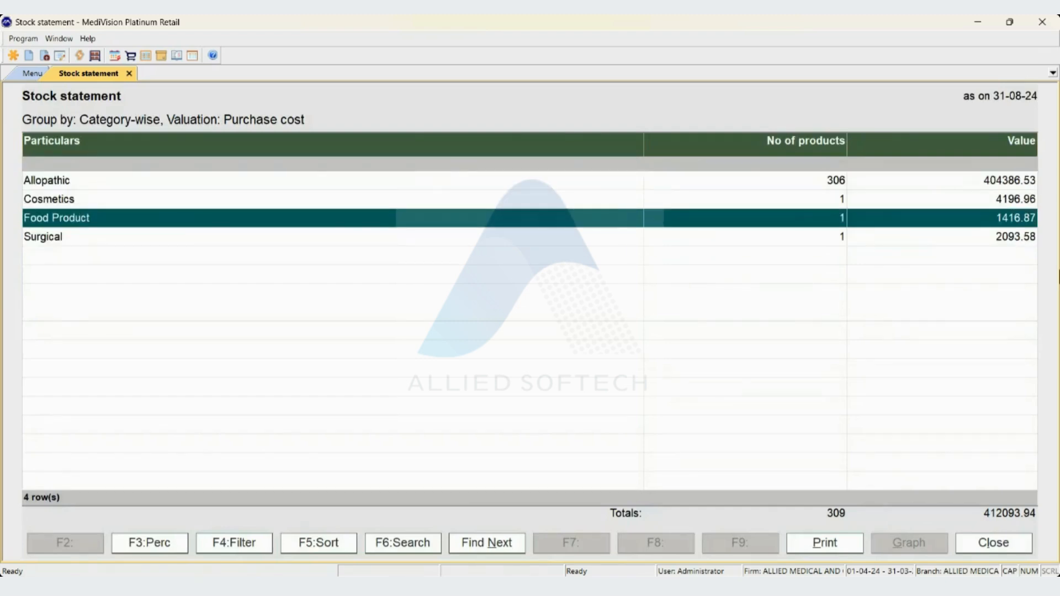
key(Up)
key(Up)
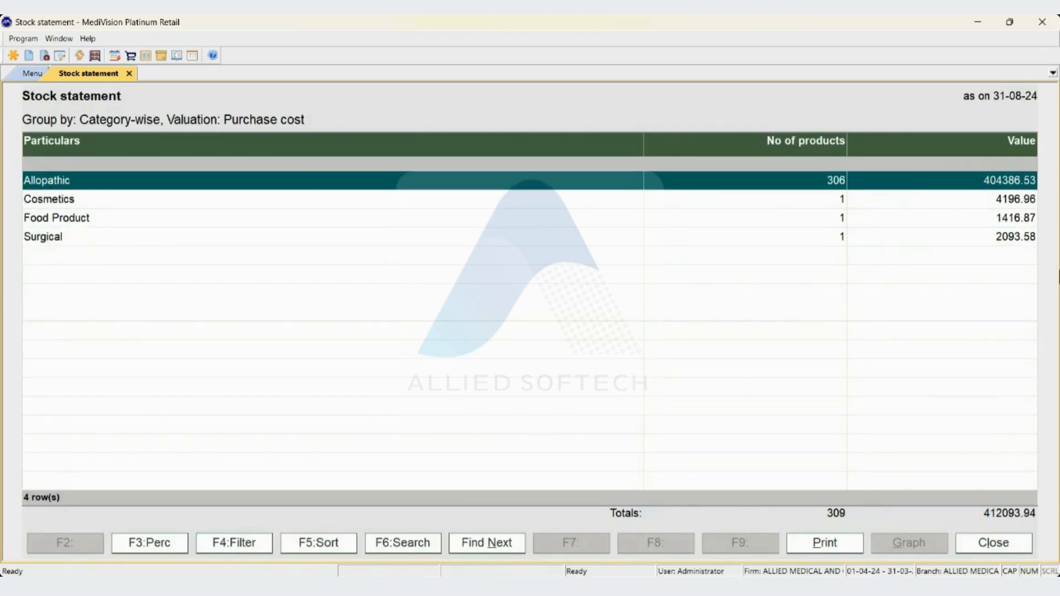
key(Down)
key(Down)
key(Down)
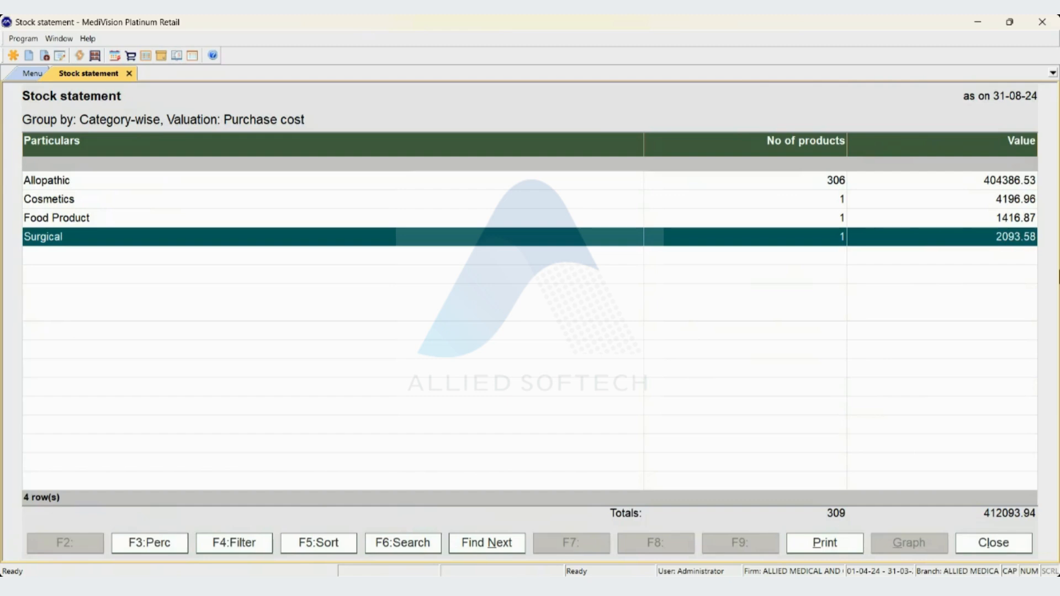
key(Escape)
key(Escape)
Generate the stock statement grouped product-wise at purchase cost as on 31-08-24
key(Up)
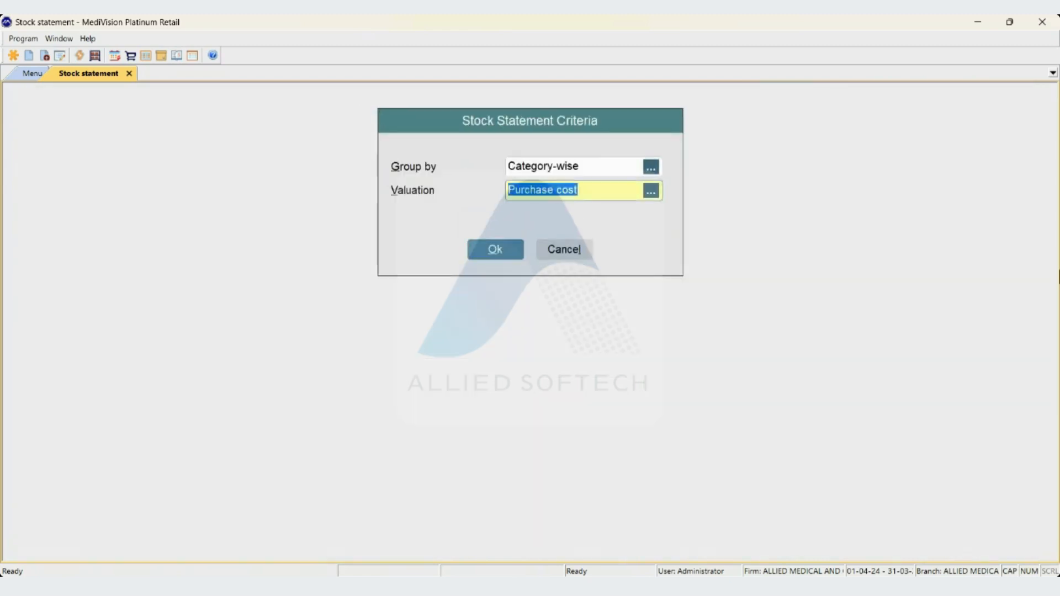
key(Up)
key(space)
key(Down)
key(Down)
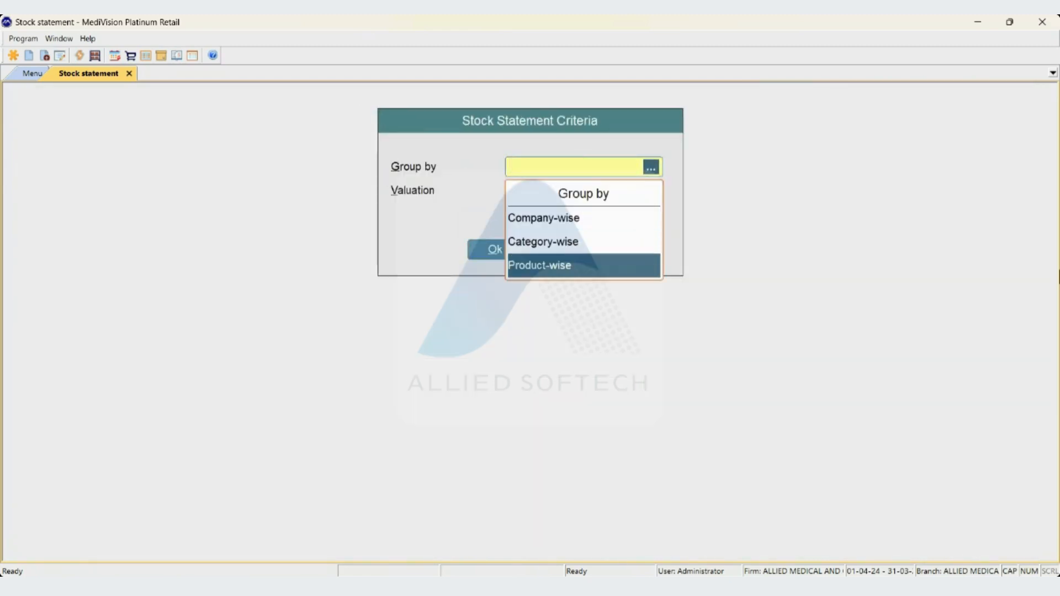
key(Return)
key(Return)
key(Return)
key(Return)
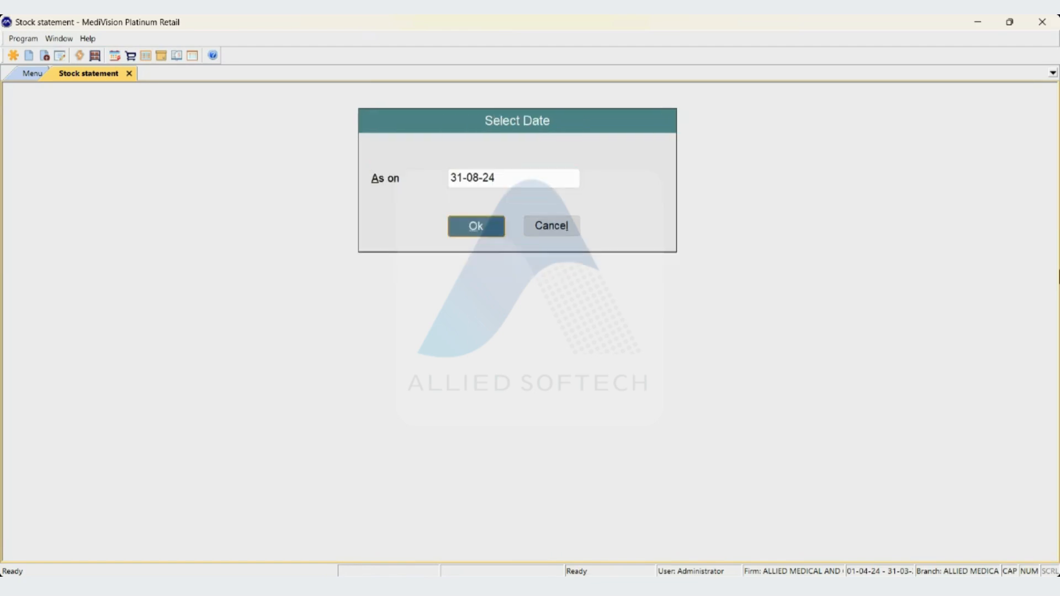
key(Return)
Look through the product-wise stock statement from the first to the last product and close it
key(Down)
key(Down)
key(Down)
key(Down)
key(Down)
key(Down)
key(Down)
key(Down)
key(Down)
key(Down)
key(Down)
key(Down)
key(Down)
key(Down)
key(Down)
key(Down)
key(Down)
key(Down)
key(Down)
key(Down)
key(Down)
key(Down)
key(Down)
key(Down)
key(Down)
key(Down)
key(Down)
key(Down)
key(Down)
key(Down)
key(Down)
key(Down)
key(Down)
key(Down)
key(Down)
key(Down)
key(Down)
key(Down)
key(Down)
key(Down)
key(Down)
key(Down)
key(Down)
key(Down)
key(Down)
key(Down)
key(Down)
key(Down)
key(Down)
key(Down)
key(Down)
key(Down)
key(Home)
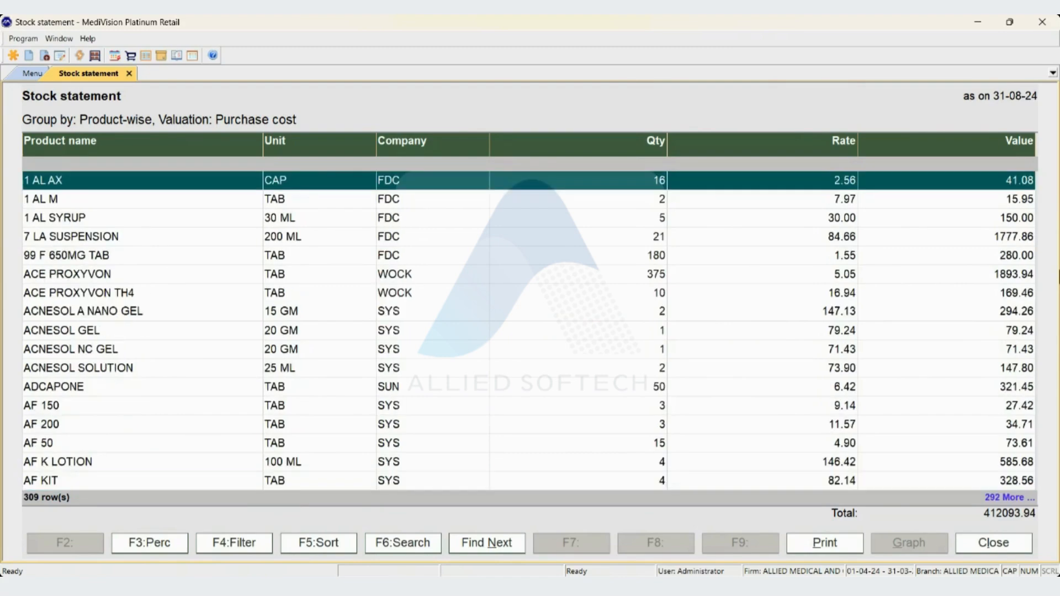
key(End)
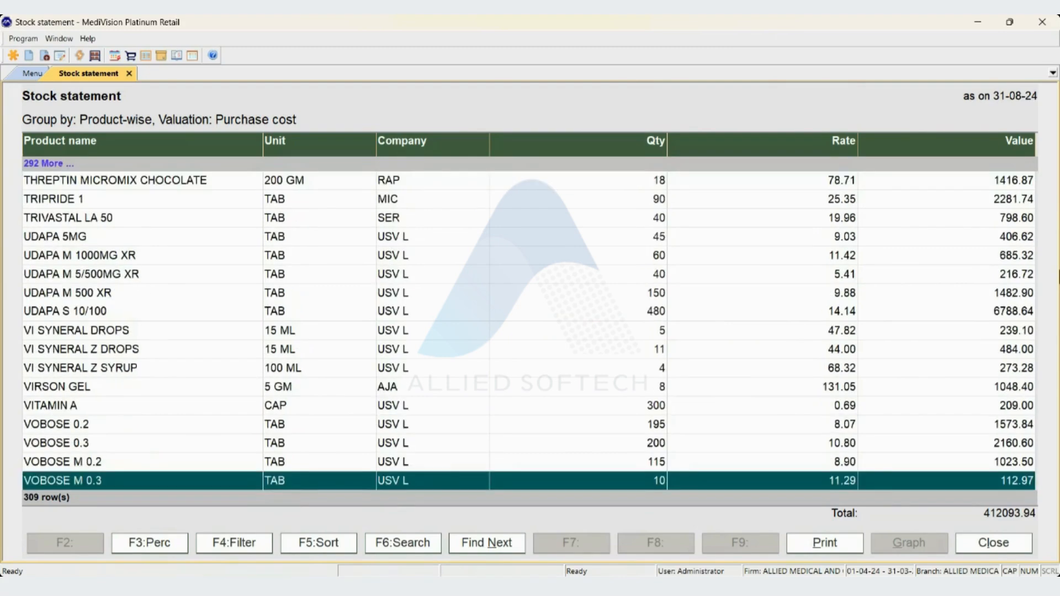
key(Home)
key(Escape)
key(Escape)
Generate the product-wise stock statement as on 31-08-24 with valuation at sale rate and close it
key(Up)
key(Up)
key(Down)
key(space)
key(Down)
key(Return)
key(Return)
key(Return)
key(End)
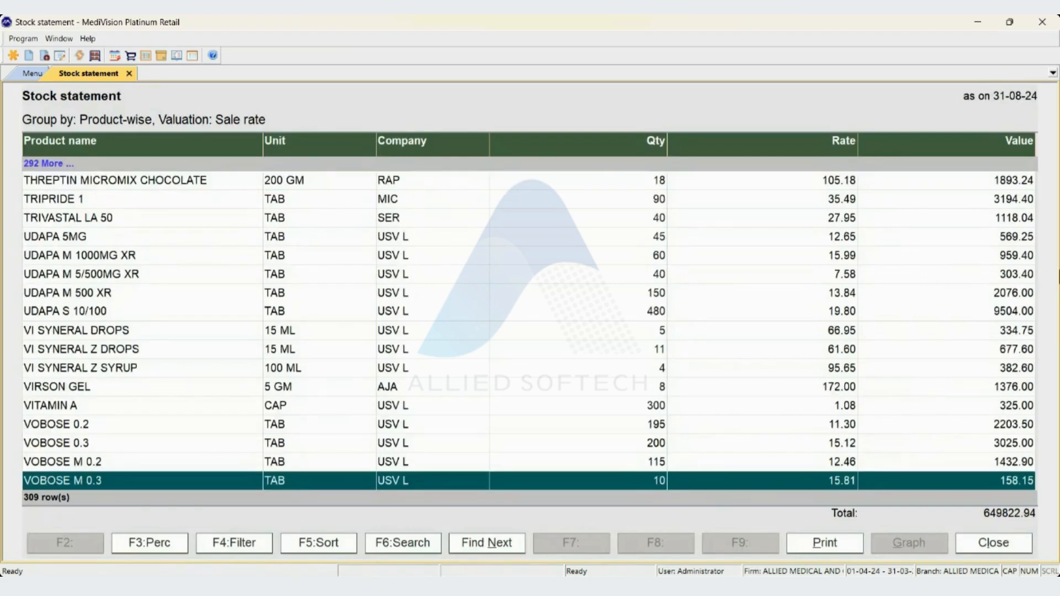
key(Escape)
key(Escape)
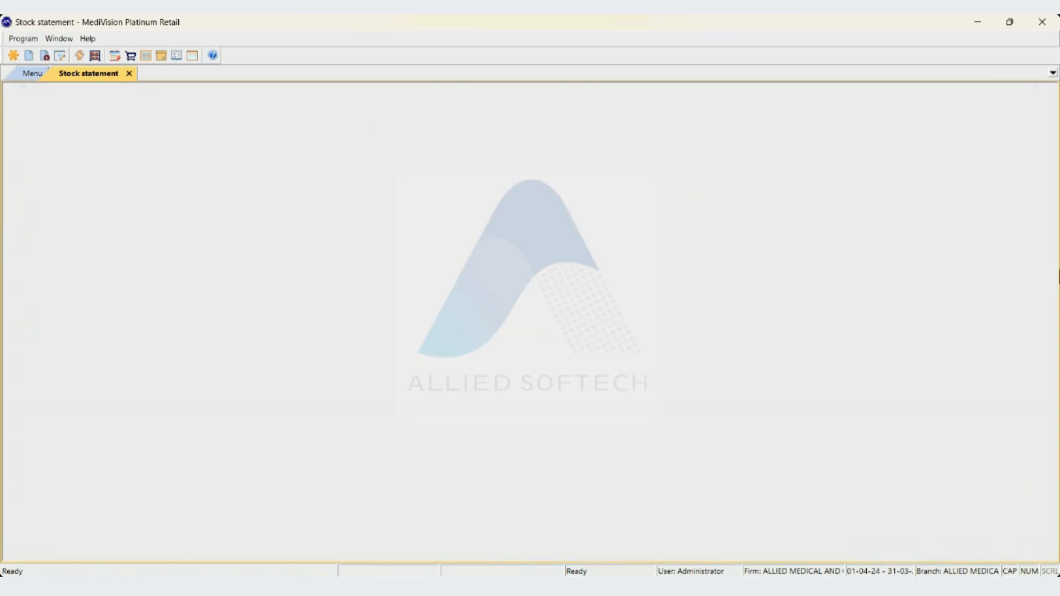
Generate the stock statement grouped company-wise at sale rate as on 31-08-24
key(Up)
key(Up)
key(BackSpace)
key(Down)
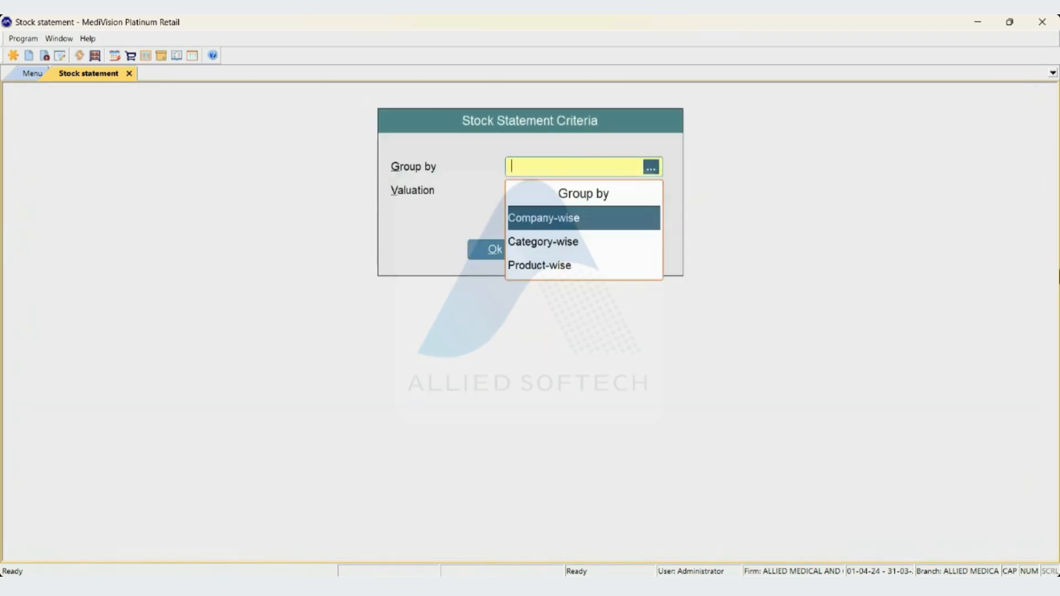
key(Up)
key(Return)
key(Return)
key(Return)
key(Return)
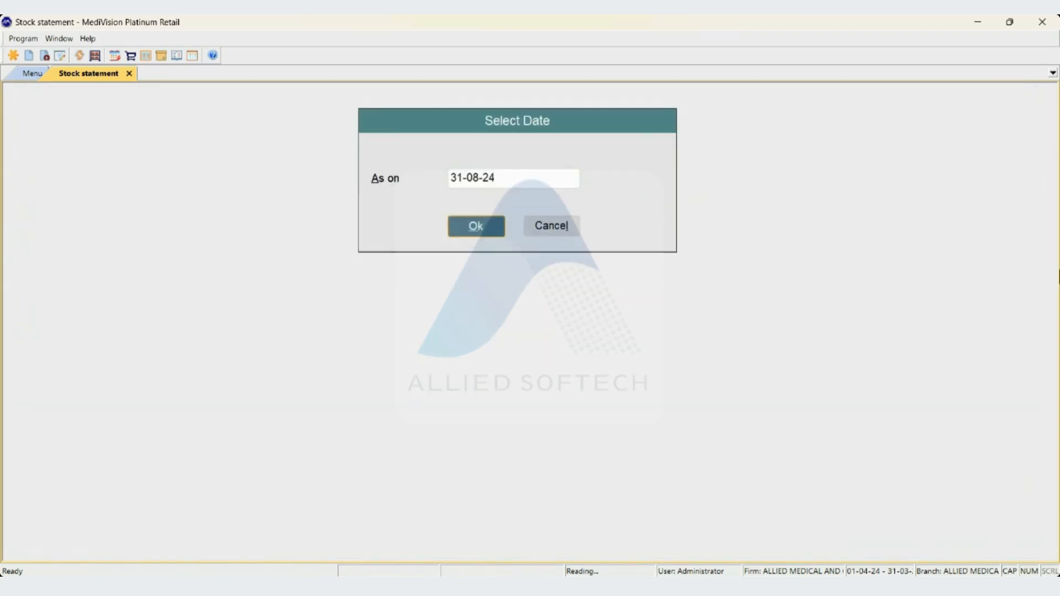
Look through the company-wise sale-rate statement and return to the list of stock reports
key(Down)
key(b)
key(Down)
key(Down)
key(Down)
key(Down)
key(Down)
key(Down)
key(Down)
key(Down)
key(Down)
key(Down)
key(Down)
key(Down)
key(Down)
key(Down)
key(Down)
key(Down)
key(Down)
key(Down)
key(Down)
key(Down)
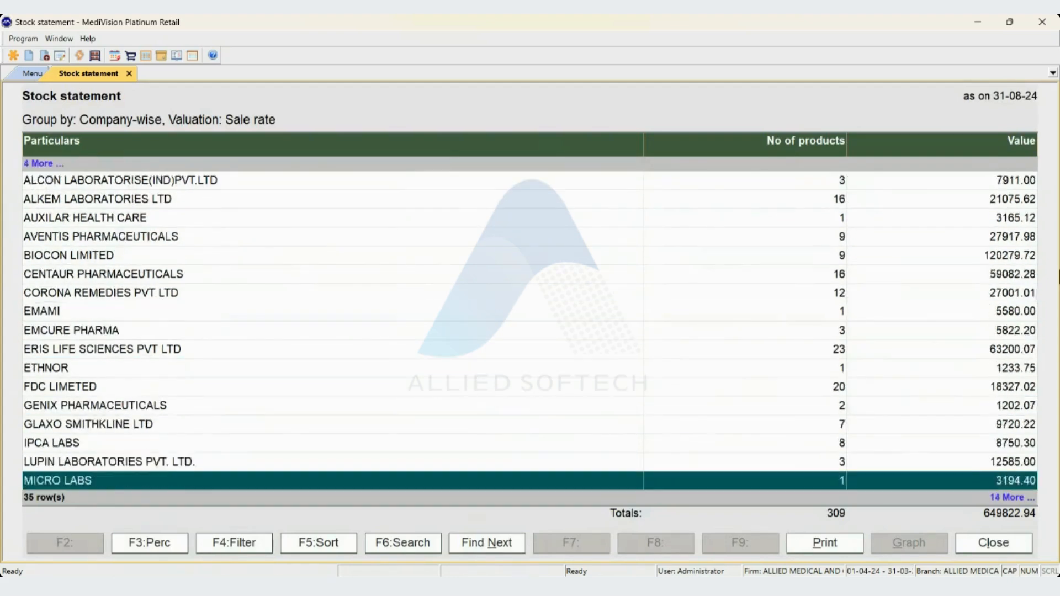
key(Escape)
key(Escape)
key(Escape)
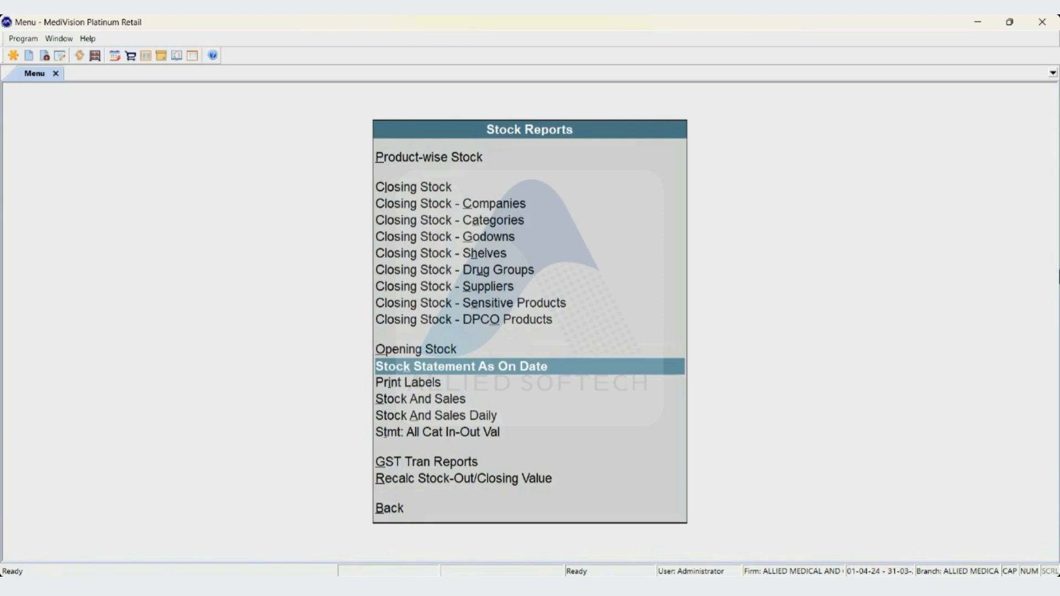
Open the label printing form and select ZIFI 200 DT as the first product
key(Down)
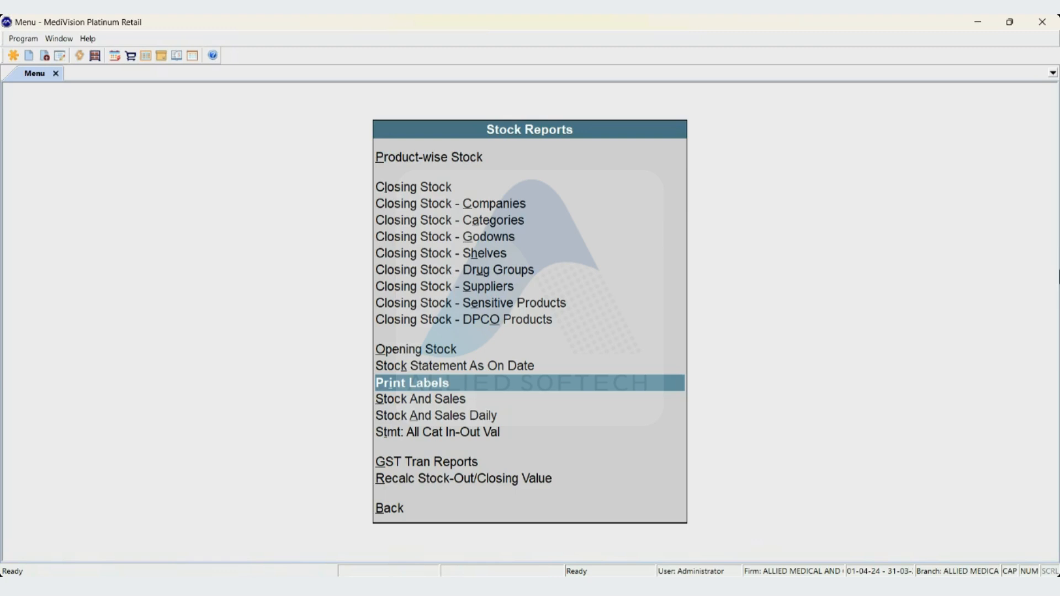
key(Return)
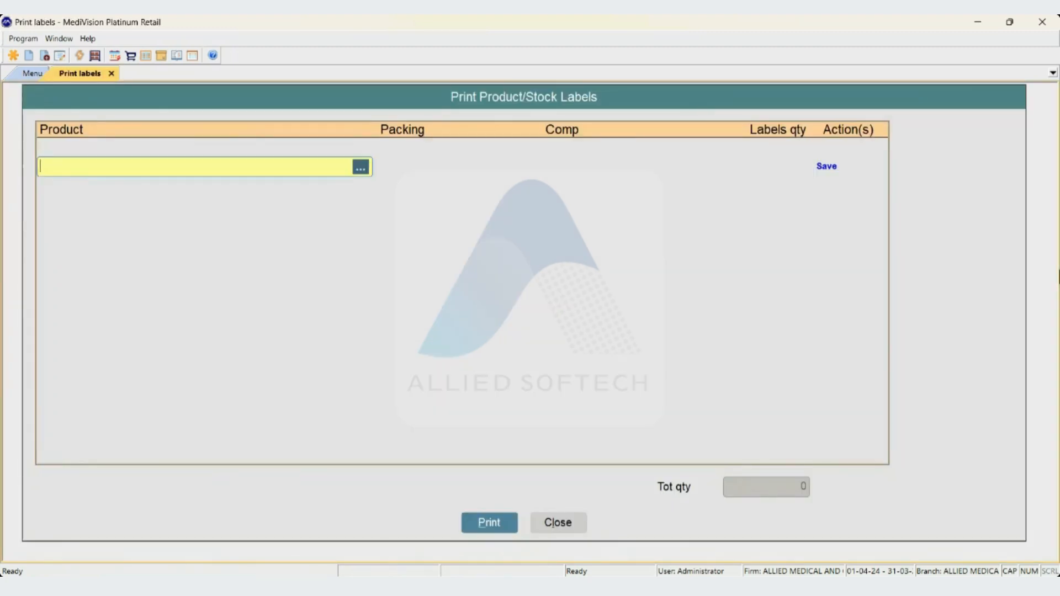
text(ZII)
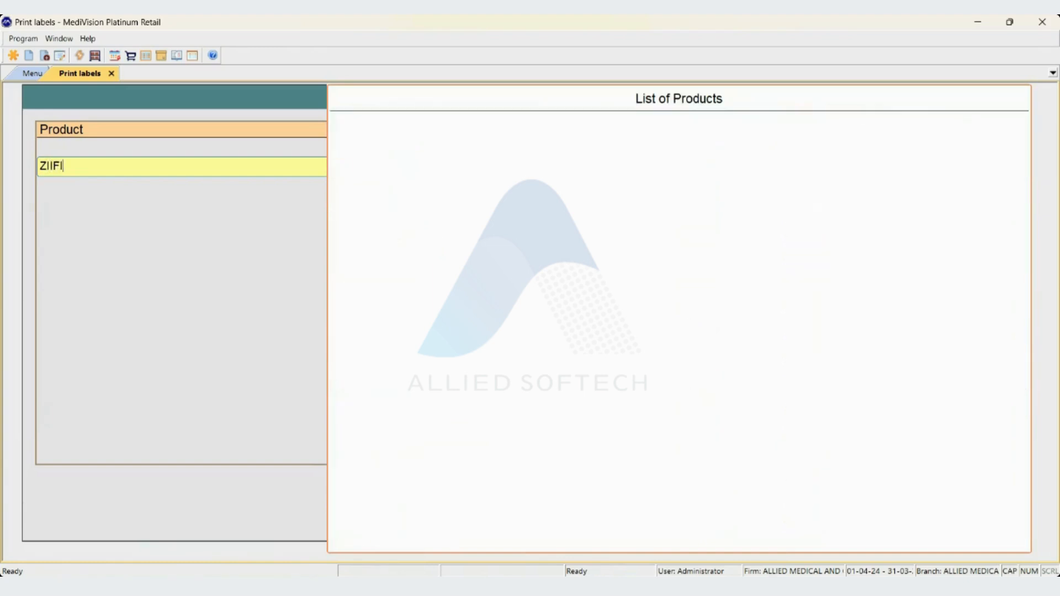
key(BackSpace)
text(IF)
key(BackSpace)
key(BackSpace)
text(FI)
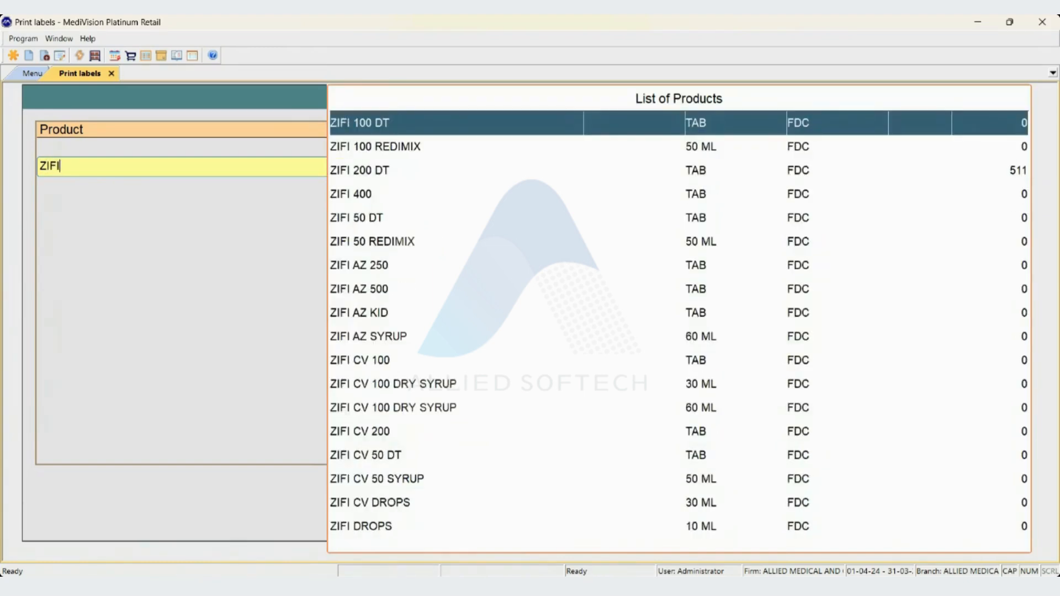
key(Down)
key(Down)
key(Return)
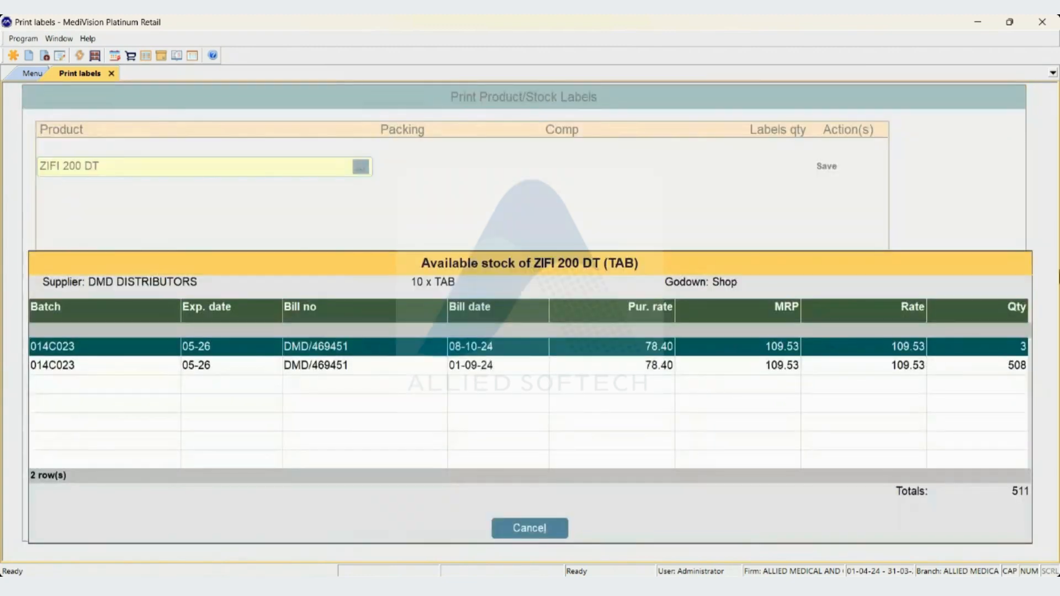
Choose the ZIFI 200 DT stock billed on 08-10-24 and save the row with a label quantity of 3
key(Down)
key(Up)
key(Return)
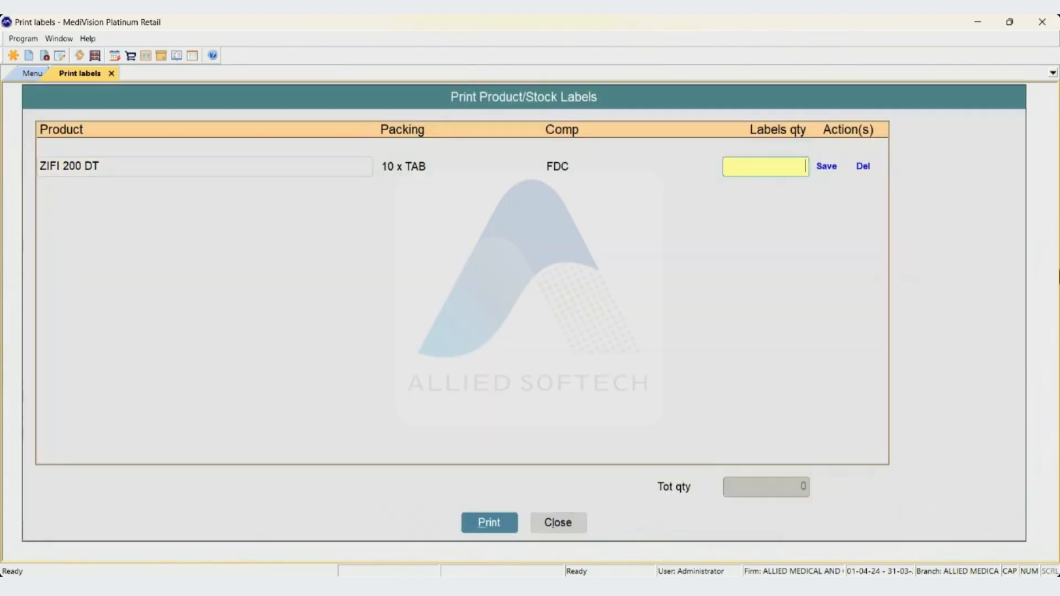
text(3)
key(Return)
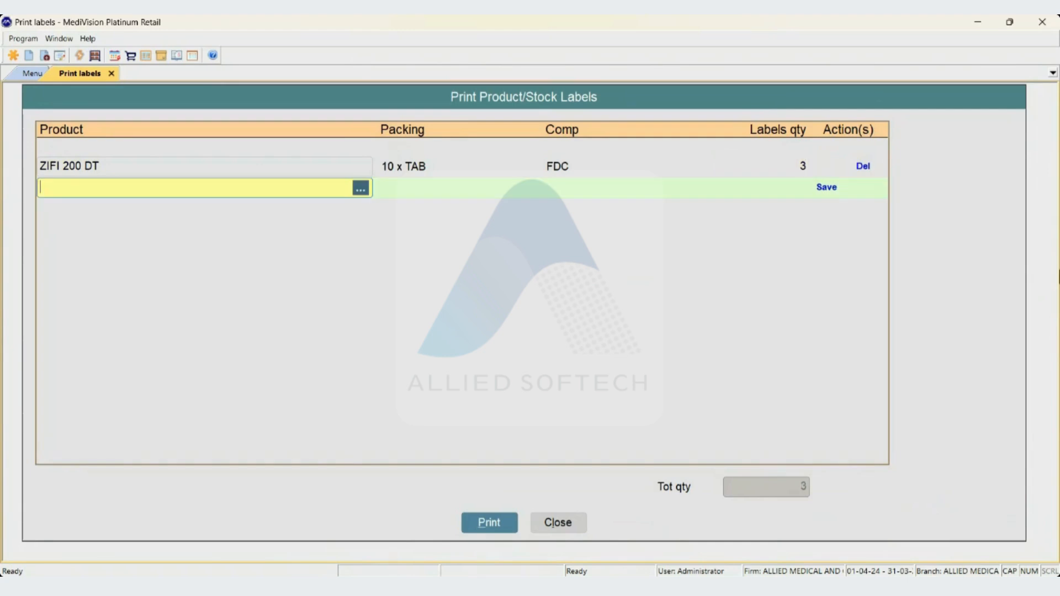
key(Return)
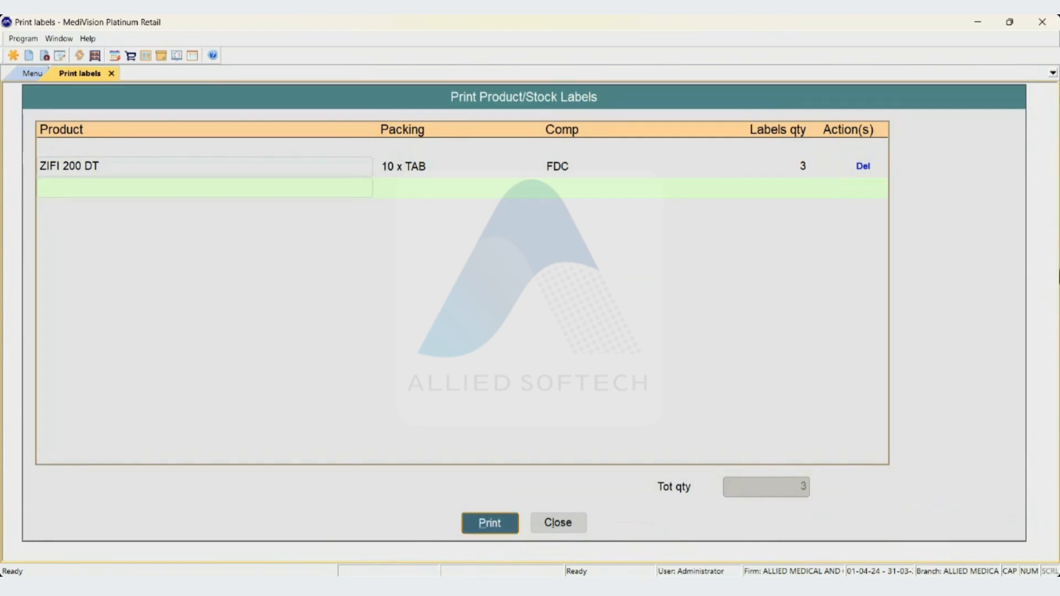
key(Up)
key(Up)
key(Down)
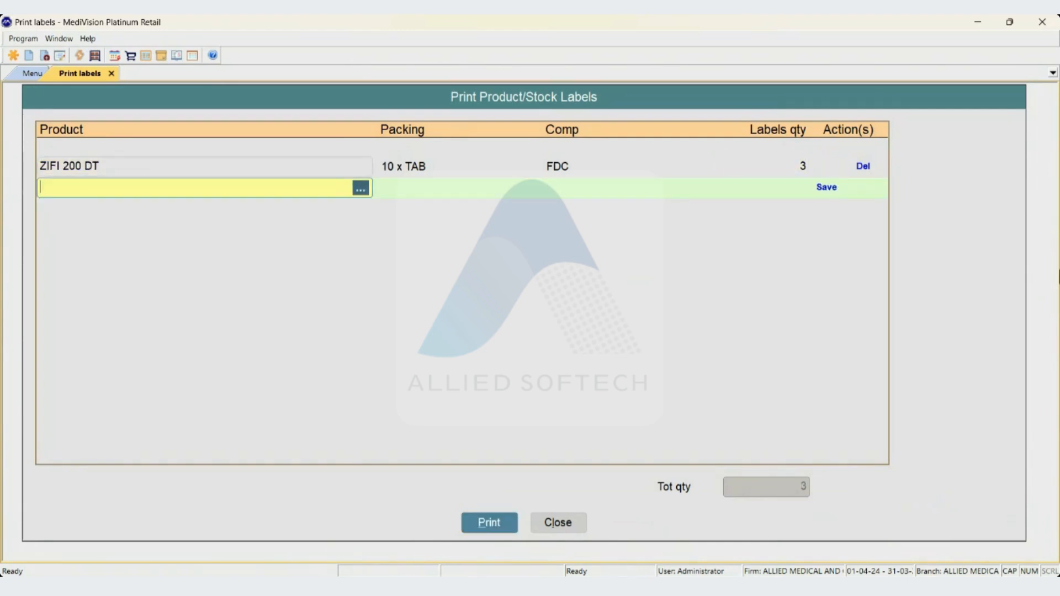
text(SI)
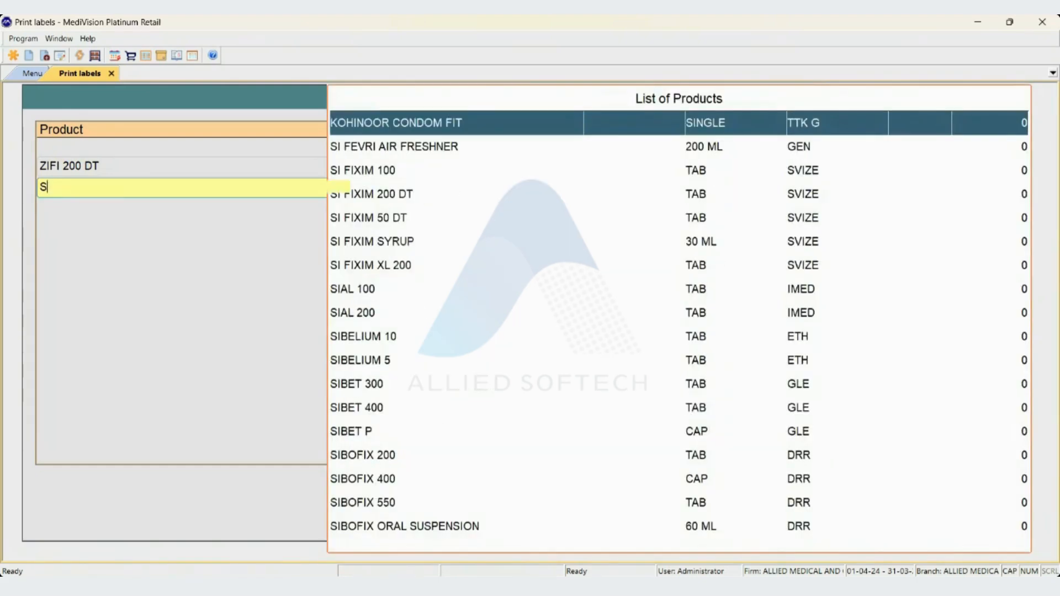
key(BackSpace)
key(BackSpace)
Add 1 AL AX as the second product, using the stock from bill CN-5, with a label quantity of 5
key(Down)
key(Return)
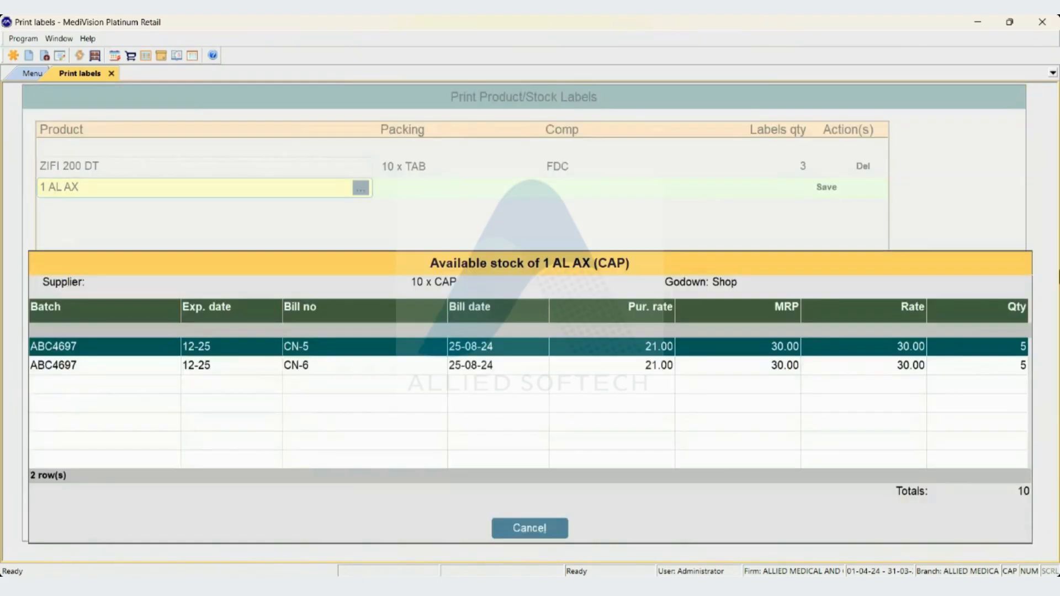
key(Return)
text(5)
key(Return)
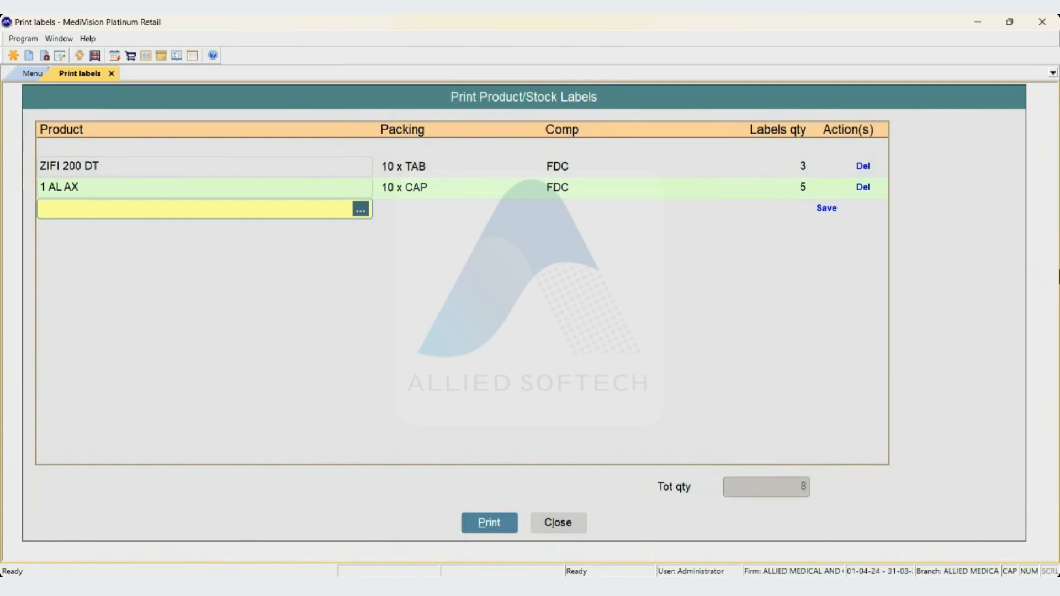
Close the label form without printing and open the Stock And Sales report criteria
key(Return)
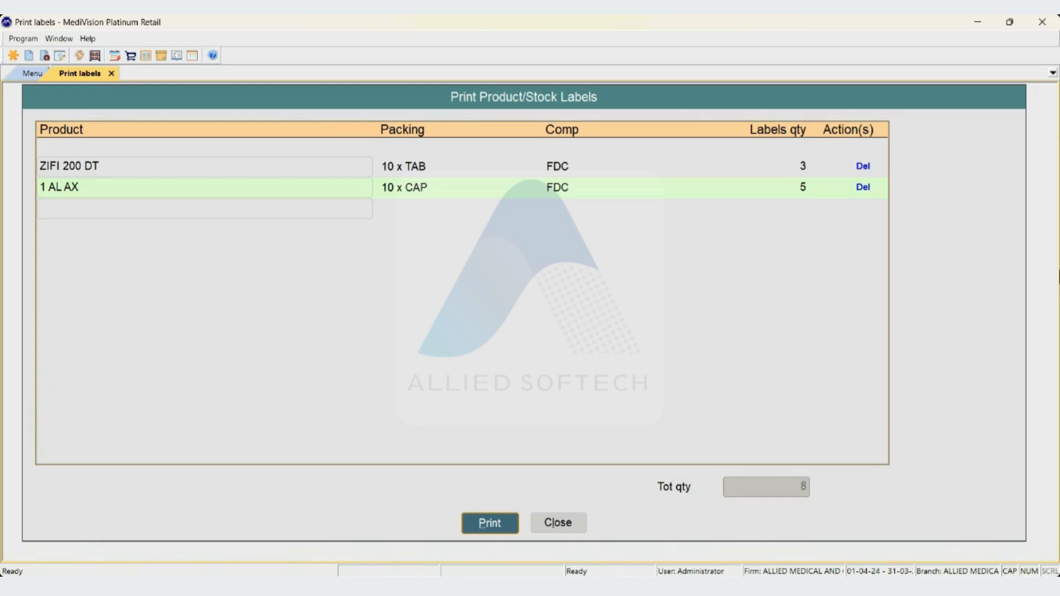
key(Escape)
key(Escape)
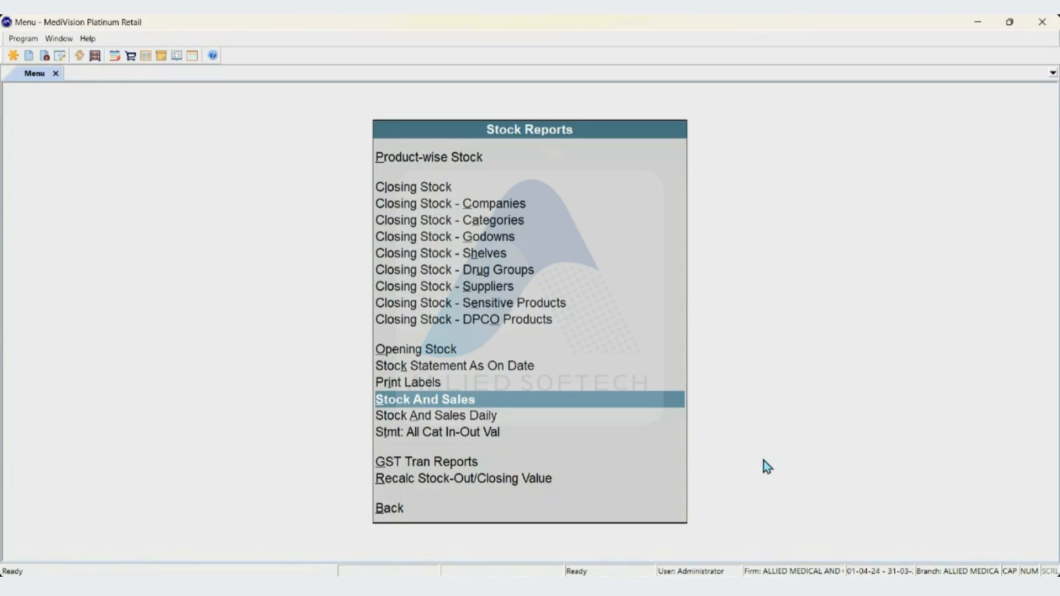
key(Return)
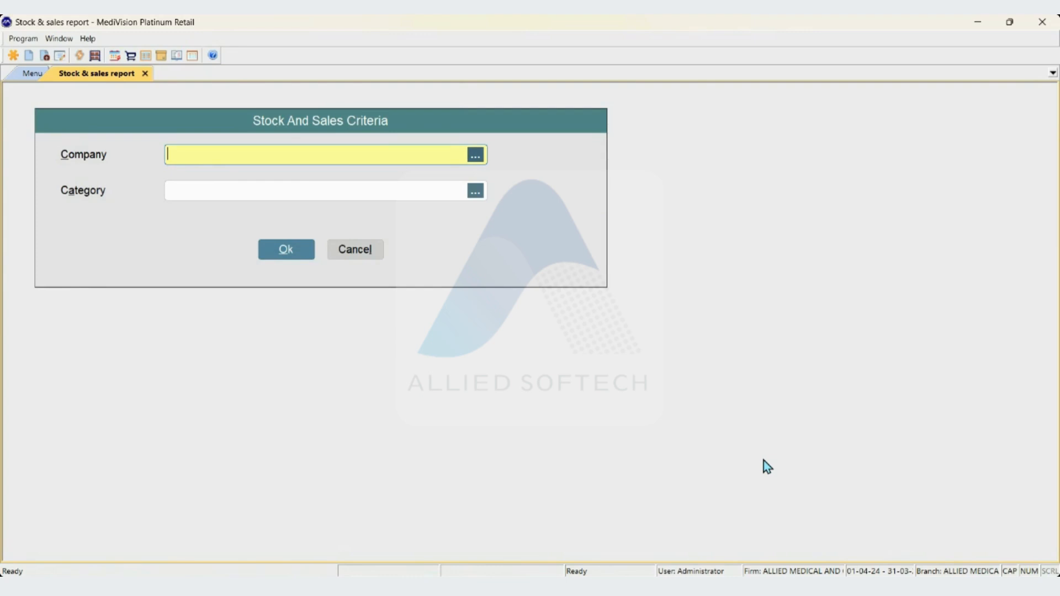
Look up companies starting with AB for the report criteria, then leave the company filter empty
text(AB)
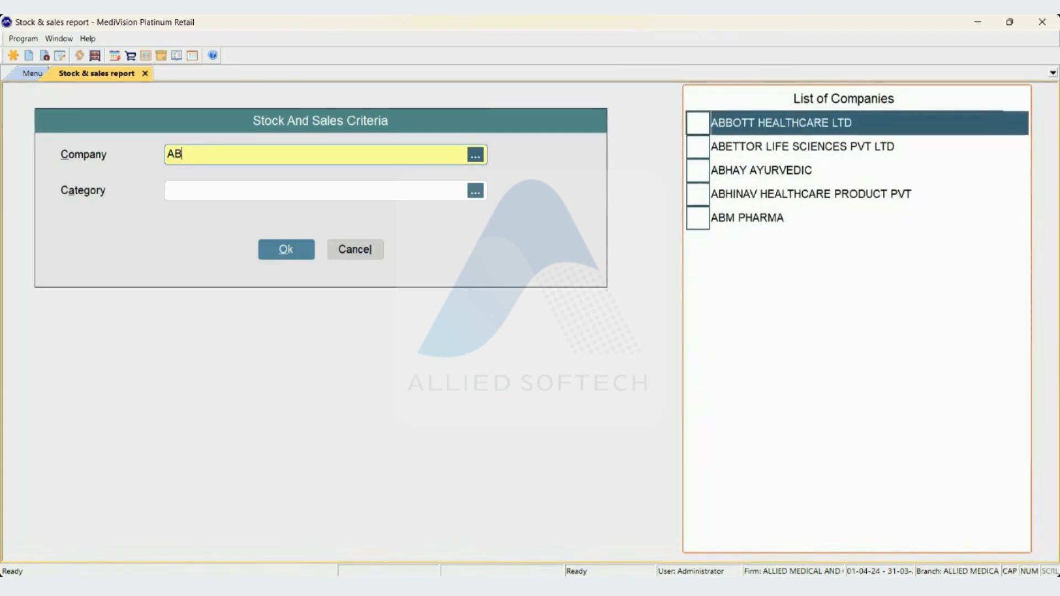
key(Escape)
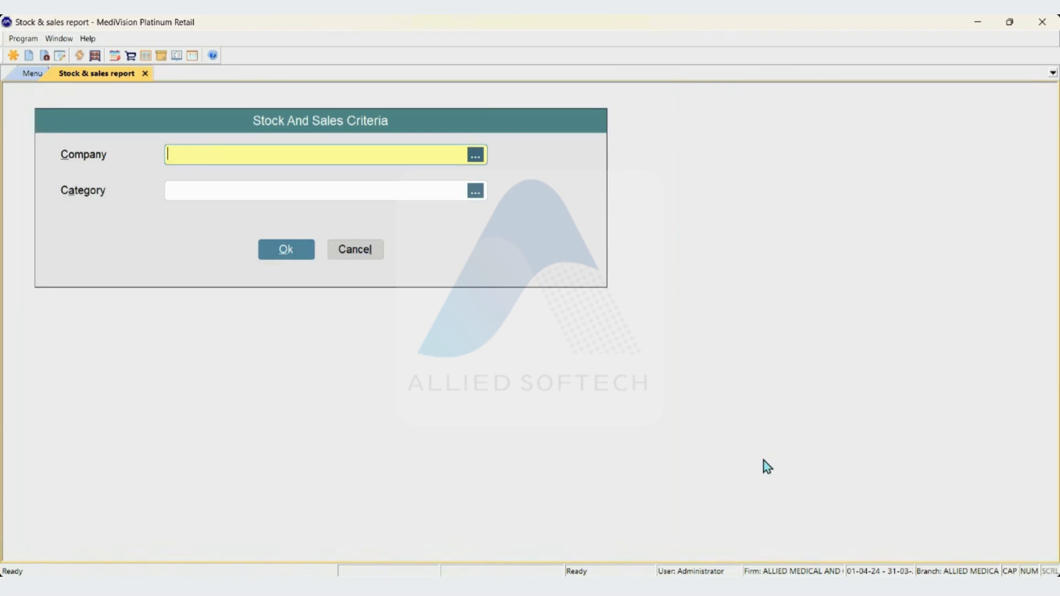
key(Tab)
key(shift+Tab)
key(Tab)
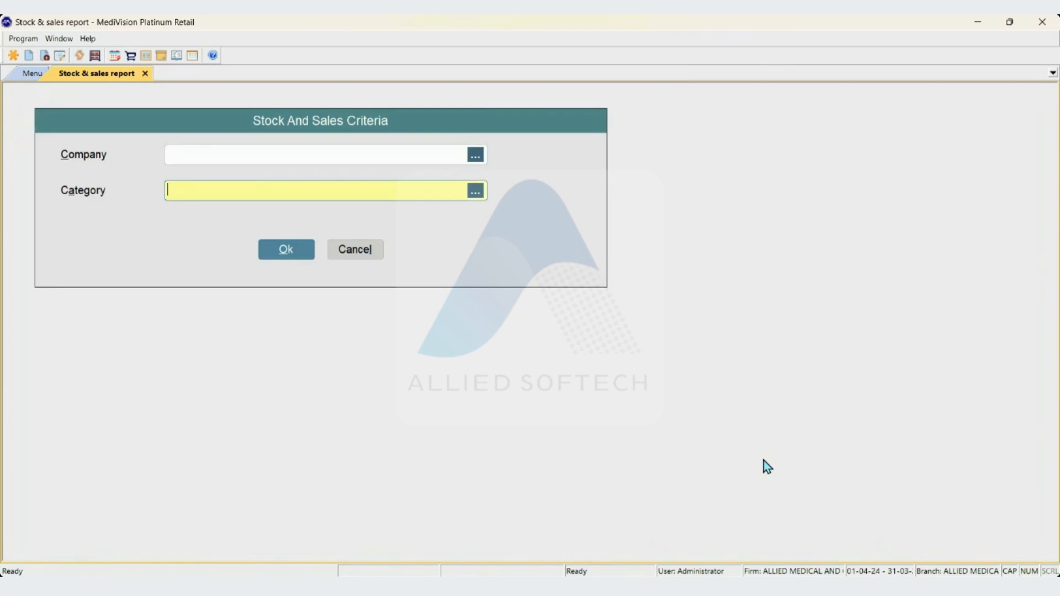
Try ticking the Allopathic category found with AL, then untick it and leave the category filter empty
text(AL)
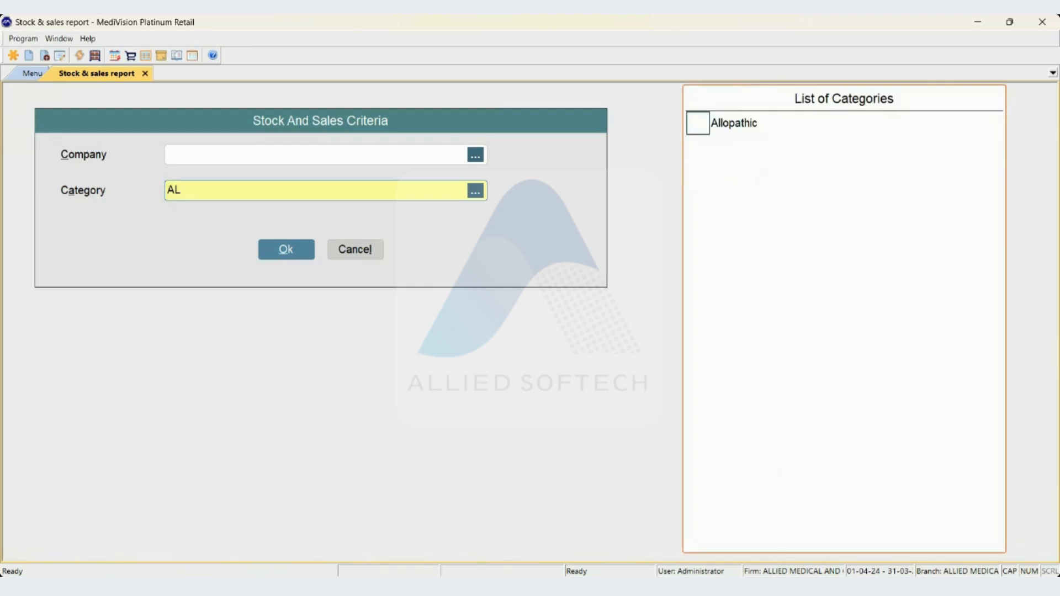
key(space)
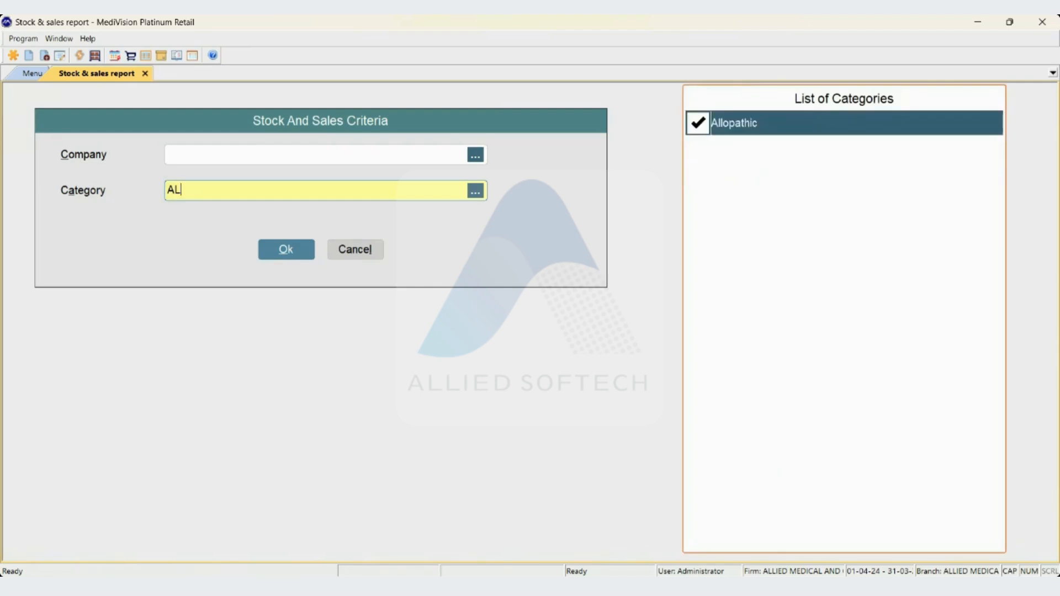
key(space)
key(Escape)
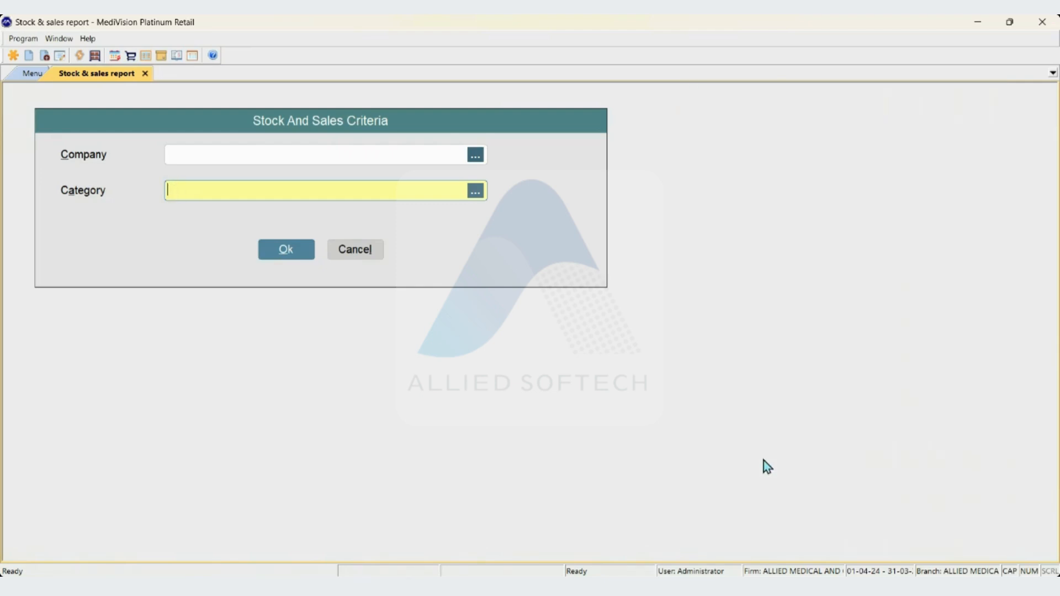
Generate the stock and sales report for all companies and categories from 01-08-24 to 31-08-24
key(Return)
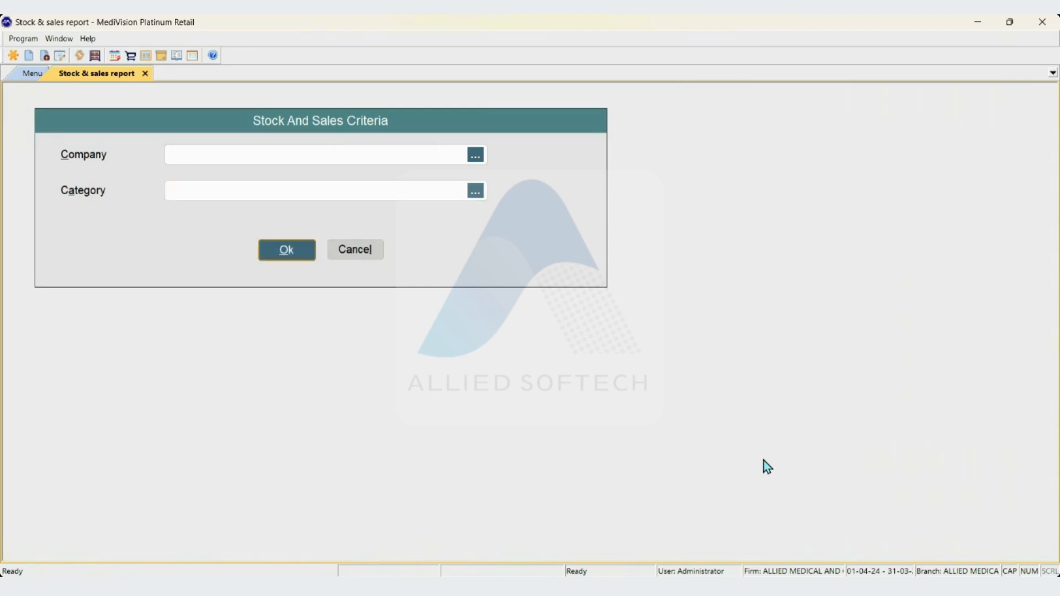
key(Return)
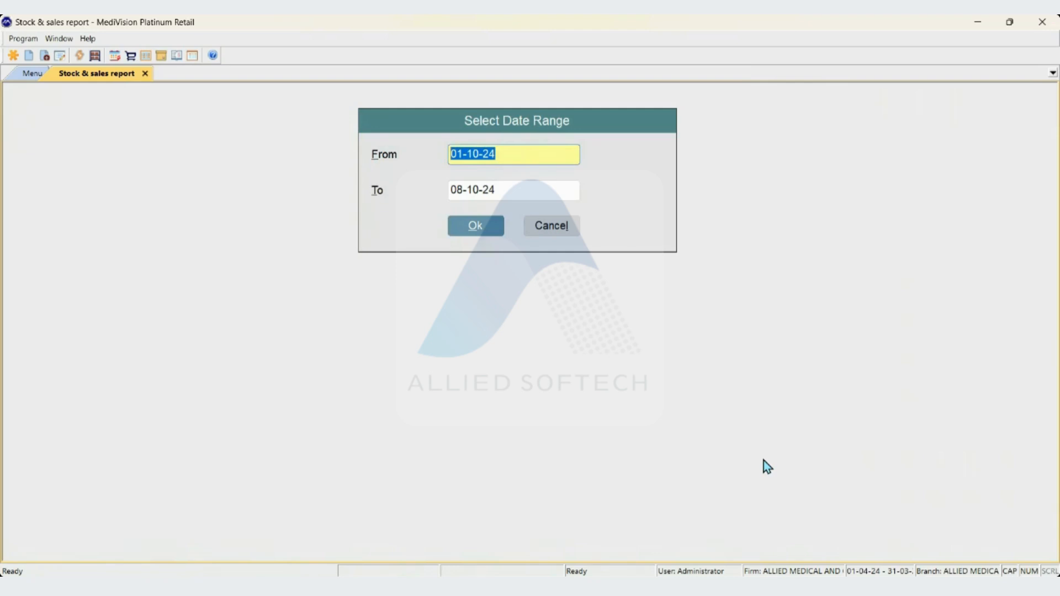
text(010824)
key(Return)
text(31-0)
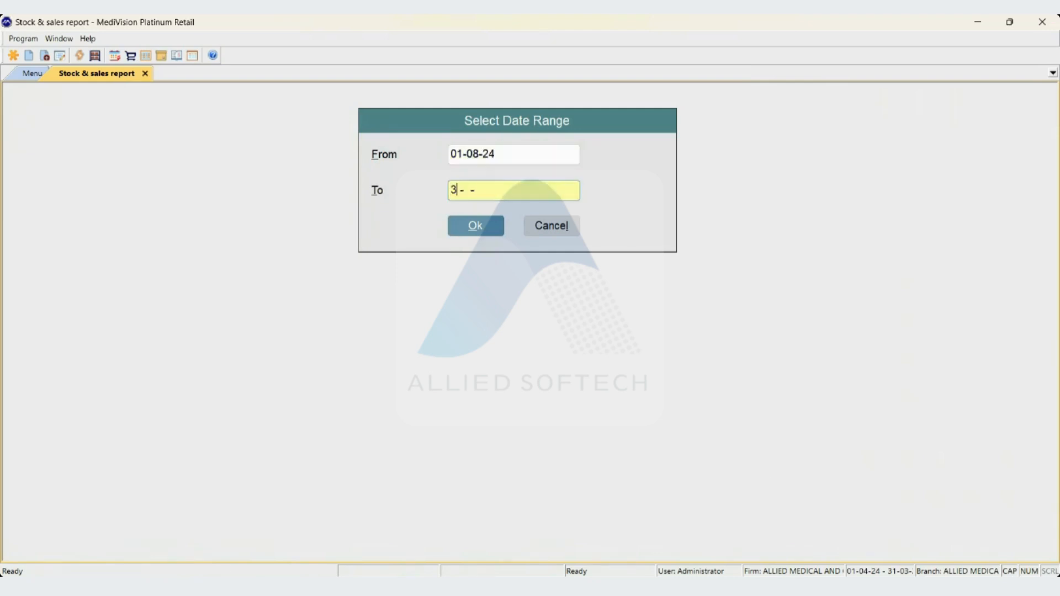
text(8-24)
key(Return)
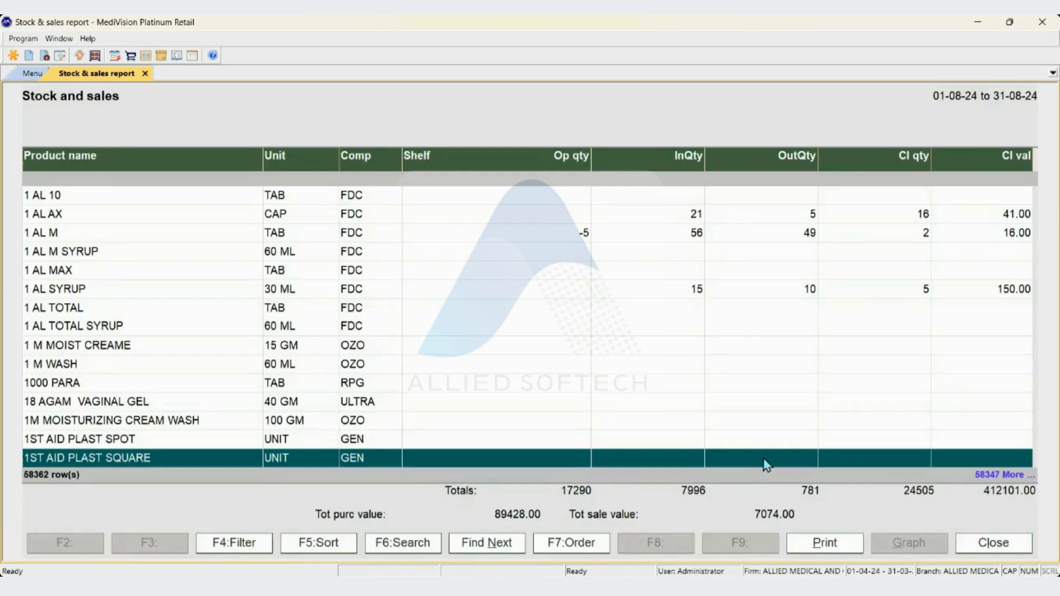
Examine the opening, in, out and closing quantities and closing values of the products in the stock and sales report
key(Page_Up)
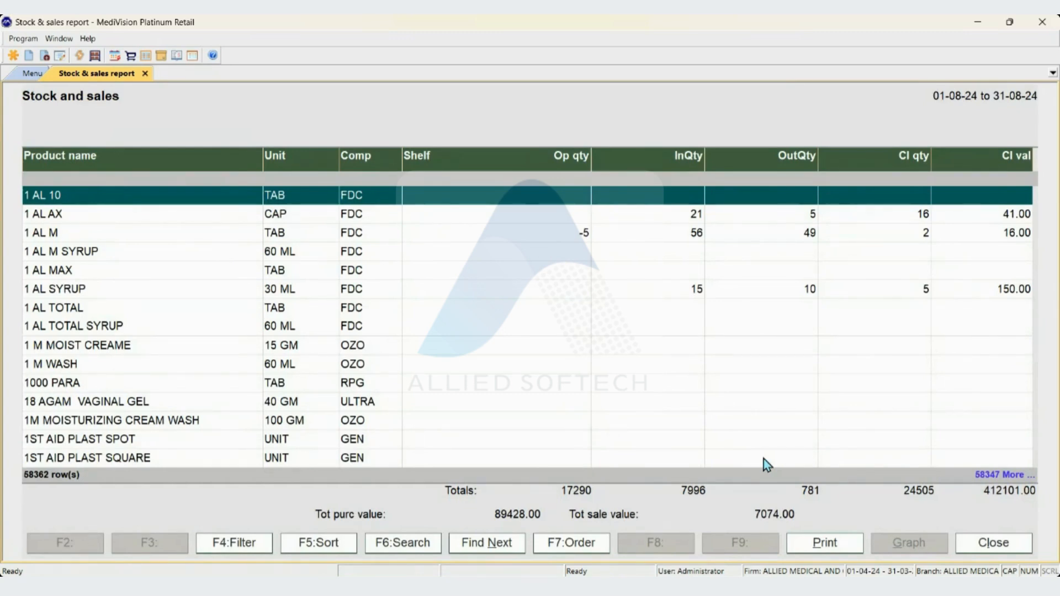
key(Down)
key(Down)
key(Down)
key(Down)
key(Down)
key(Down)
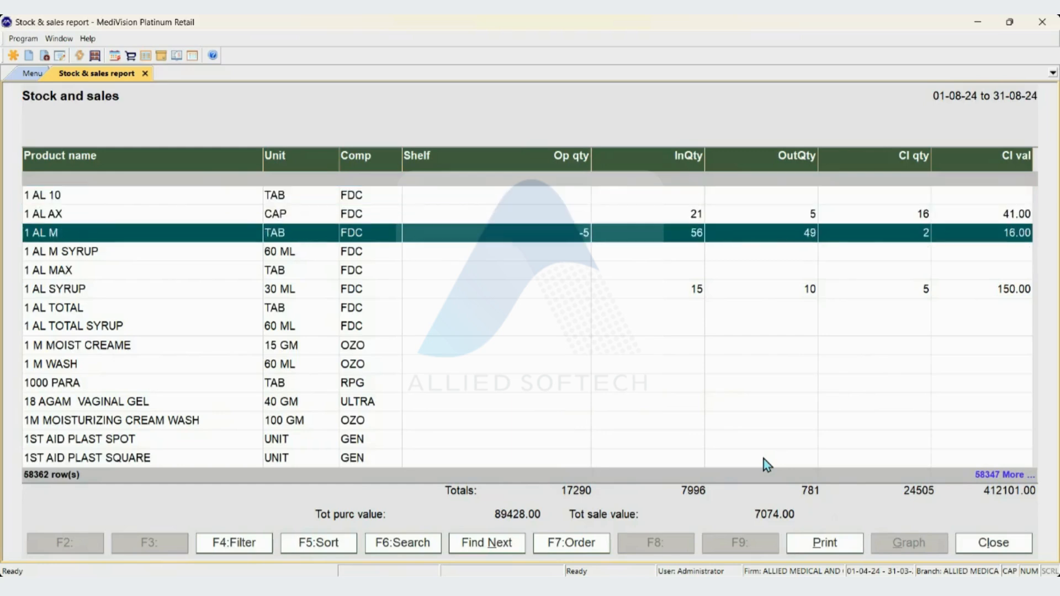
key(Up)
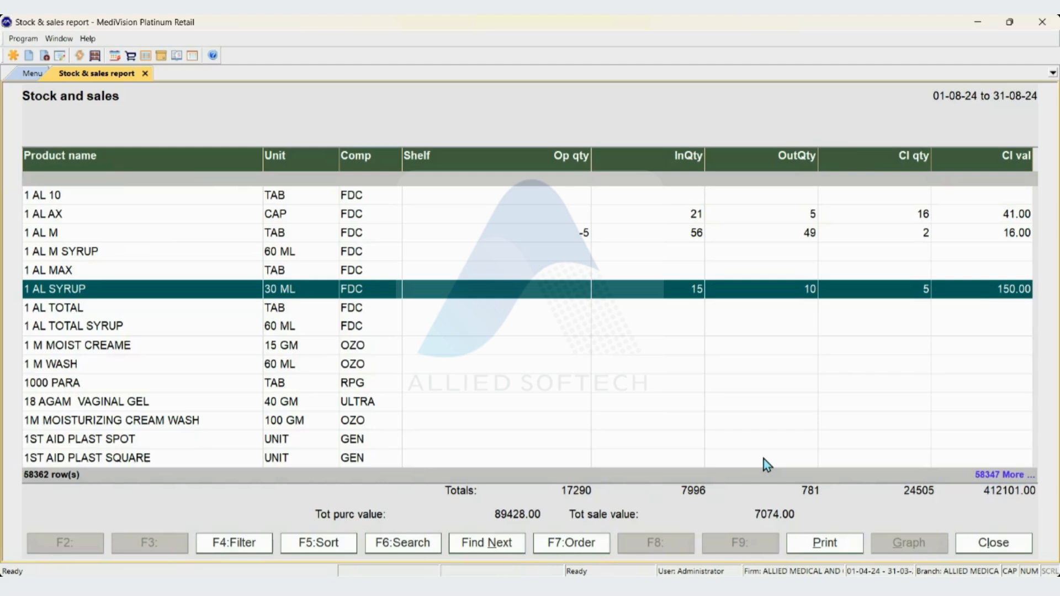
key(Down)
key(Down)
key(Down)
key(Down)
key(Down)
key(Down)
key(Down)
key(Down)
key(Down)
key(Down)
key(Down)
key(Down)
key(Down)
key(Down)
key(Down)
key(Down)
key(Down)
key(Down)
key(Down)
key(Down)
key(Down)
key(Down)
key(Down)
key(Down)
key(Down)
key(Down)
key(Down)
key(Down)
key(Down)
key(Down)
key(Down)
key(Down)
key(Down)
key(Down)
key(Down)
key(Down)
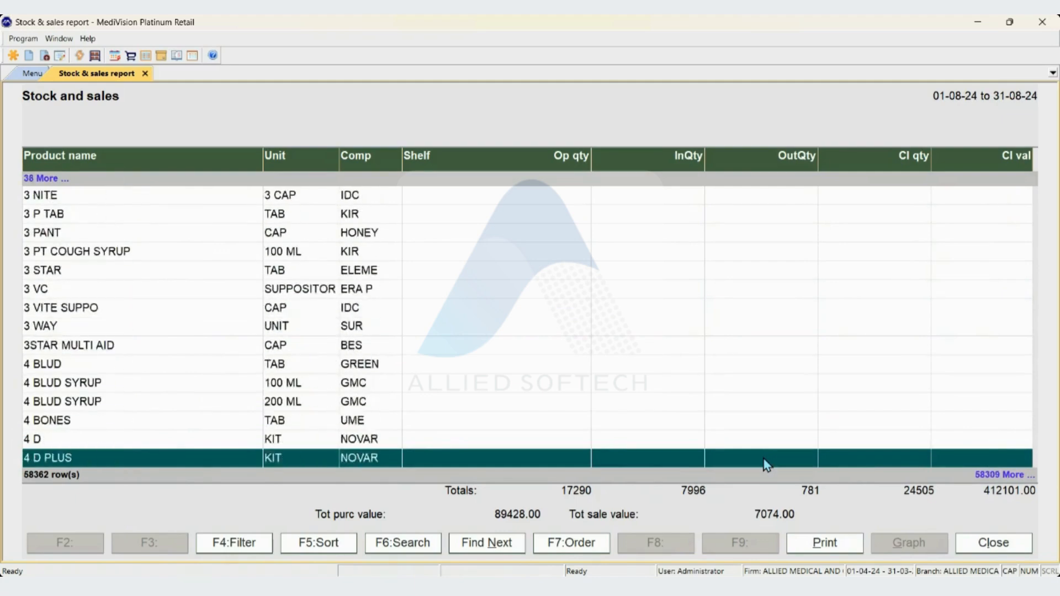
key(Down)
key(Down)
key(Down)
key(Down)
key(Down)
key(Down)
key(Down)
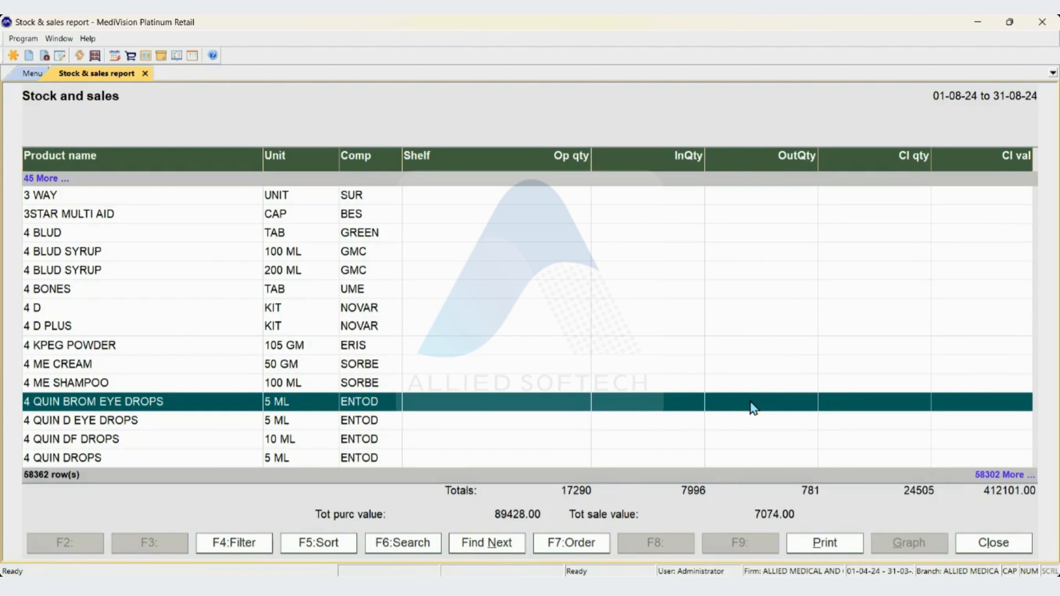
View the printing options of the stock and sales report, cancel the printing and close the report
key(alt+p)
key(Tab)
key(Tab)
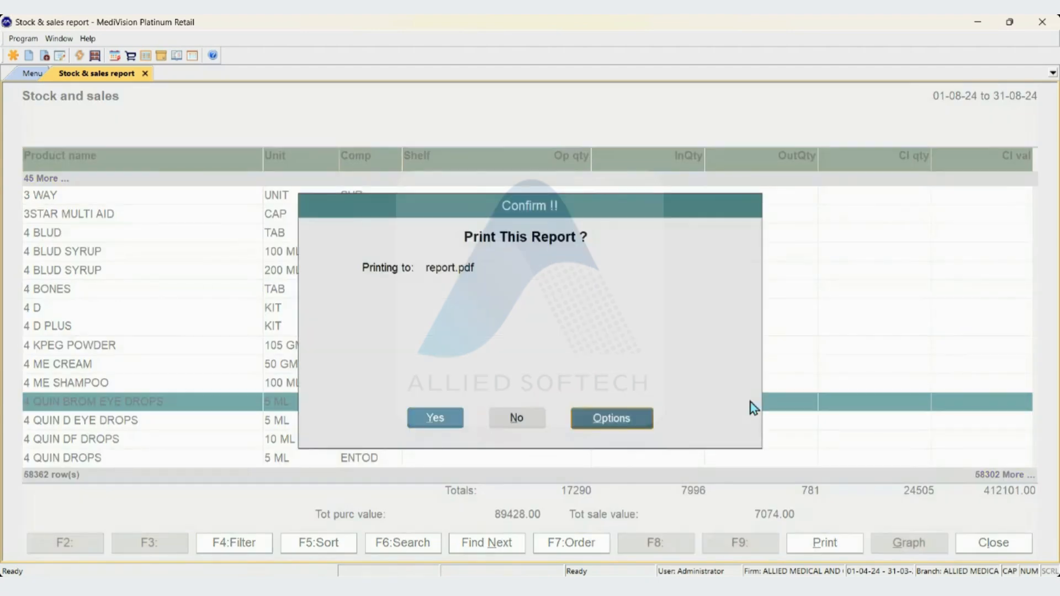
key(Return)
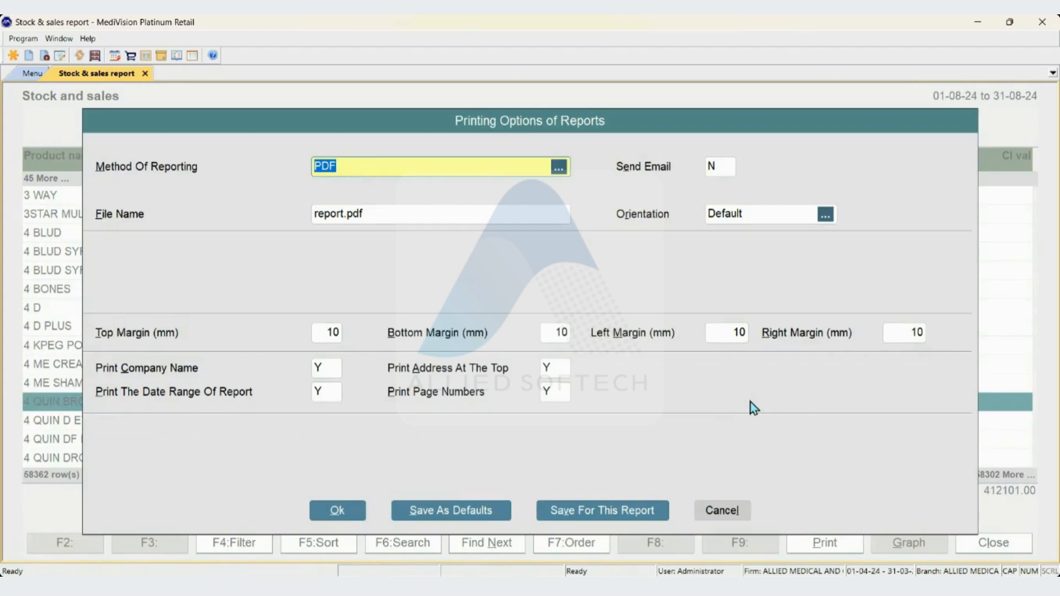
key(Escape)
key(Escape)
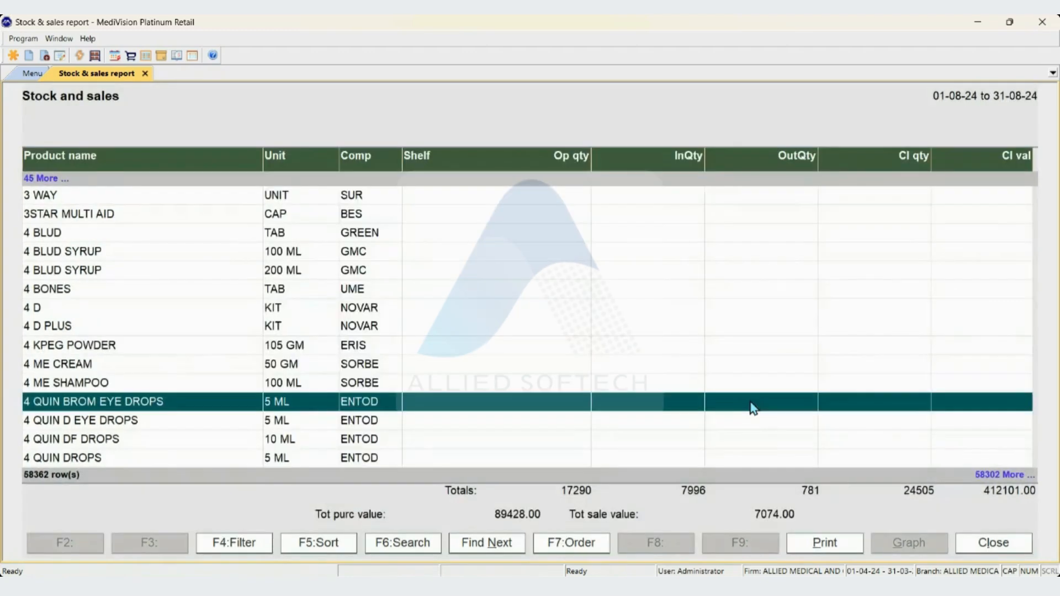
key(Escape)
key(Escape)
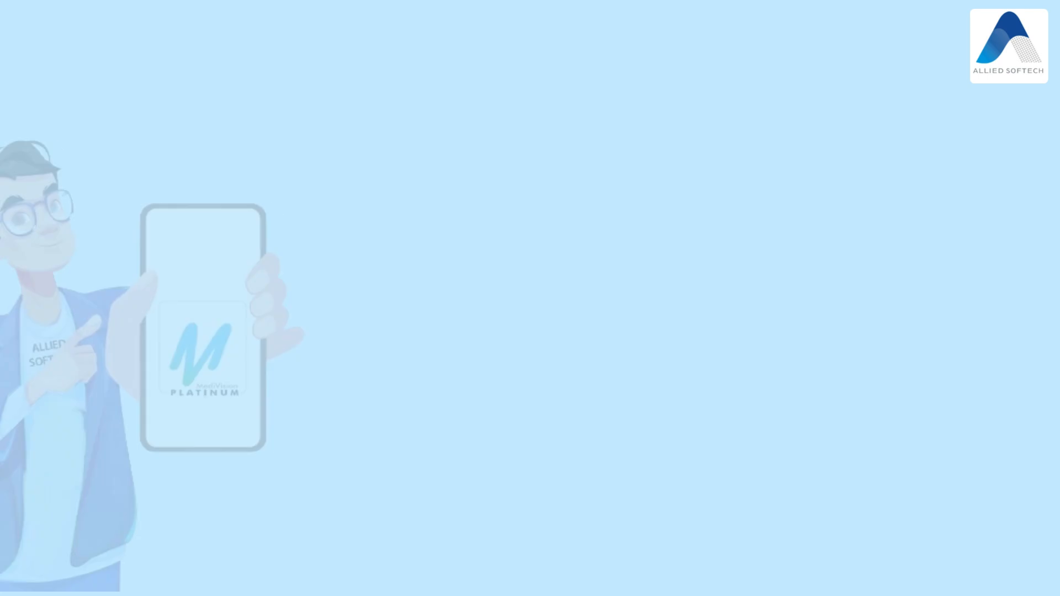